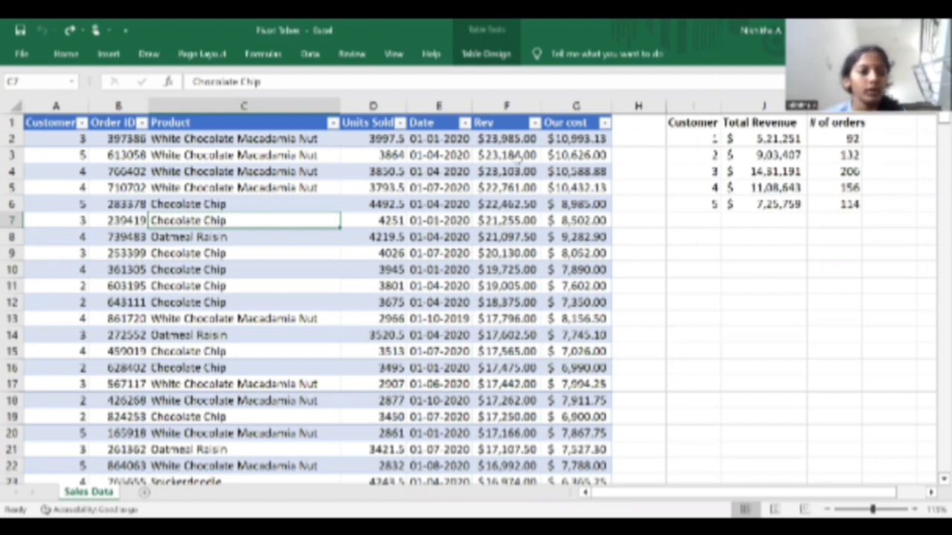
# Step: Create a PivotTable from the sales_data table on a new worksheet
pyautogui.click(469, 216)
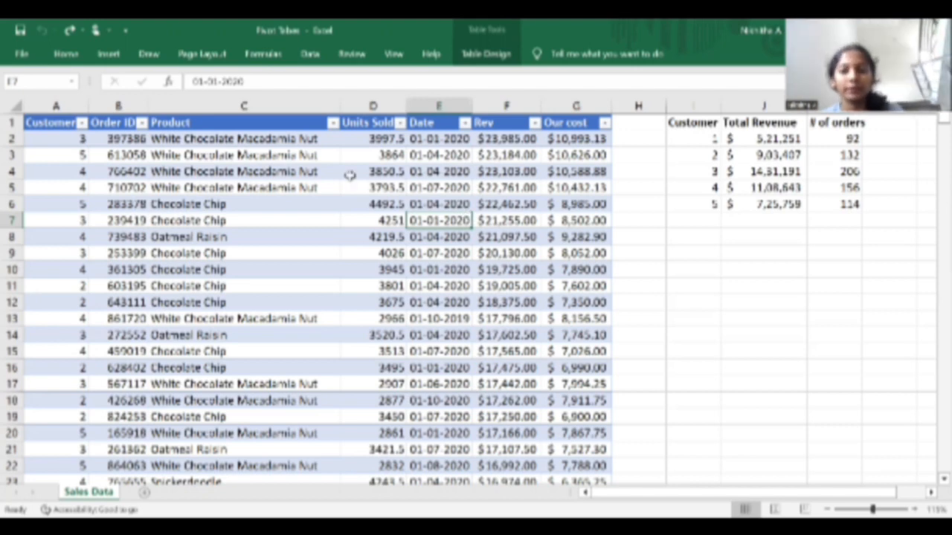
pyautogui.click(266, 168)
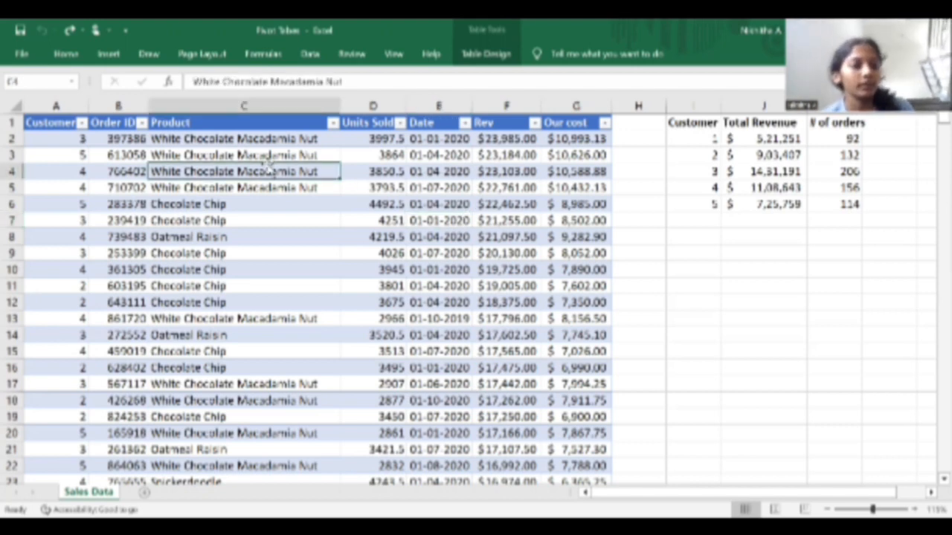
pyautogui.click(108, 55)
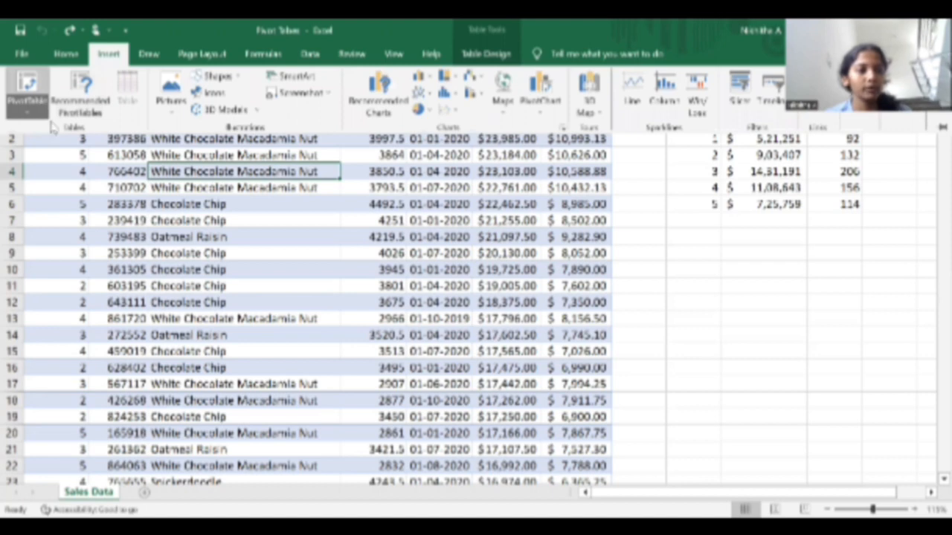
pyautogui.click(42, 109)
pyautogui.click(56, 130)
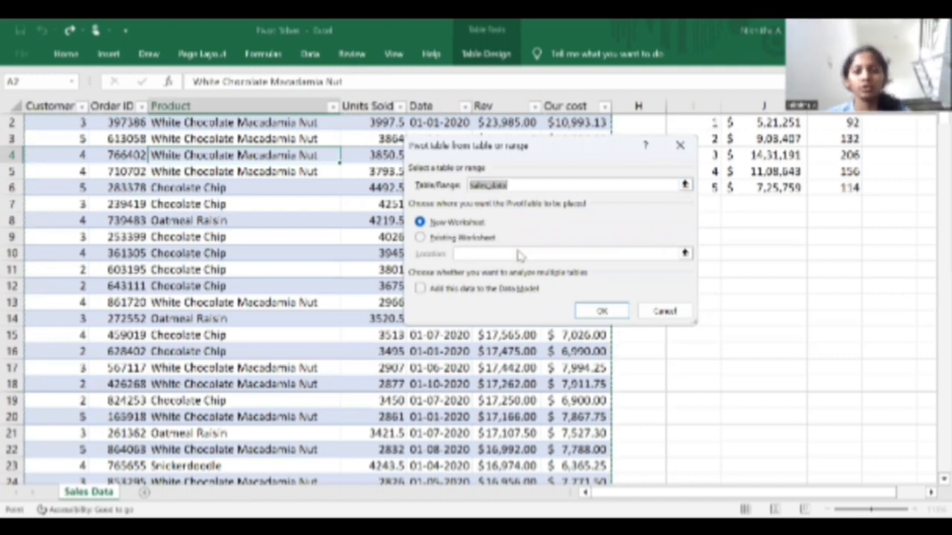
pyautogui.click(601, 313)
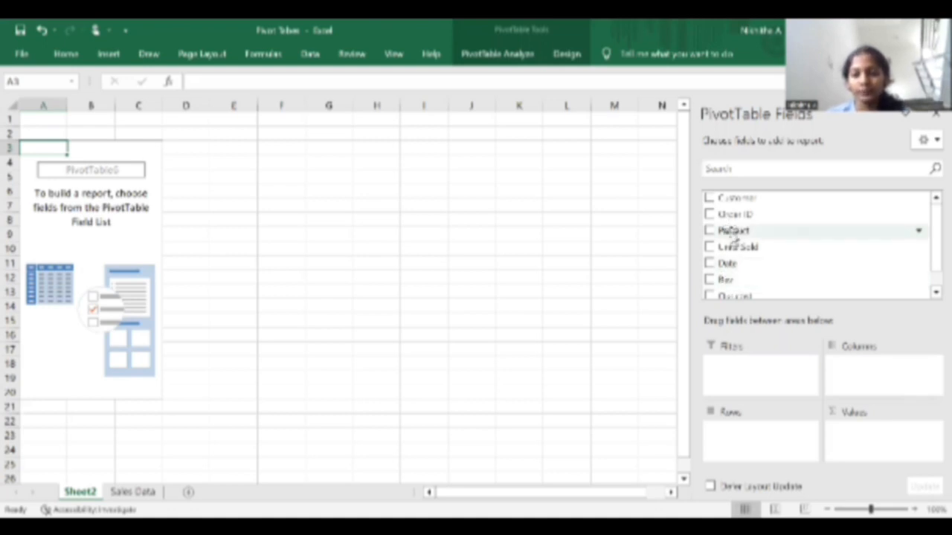
# Step: Build the PivotTable with Product as rows and the sum of Rev as values
pyautogui.moveTo(732, 236); pyautogui.dragTo(731, 435)
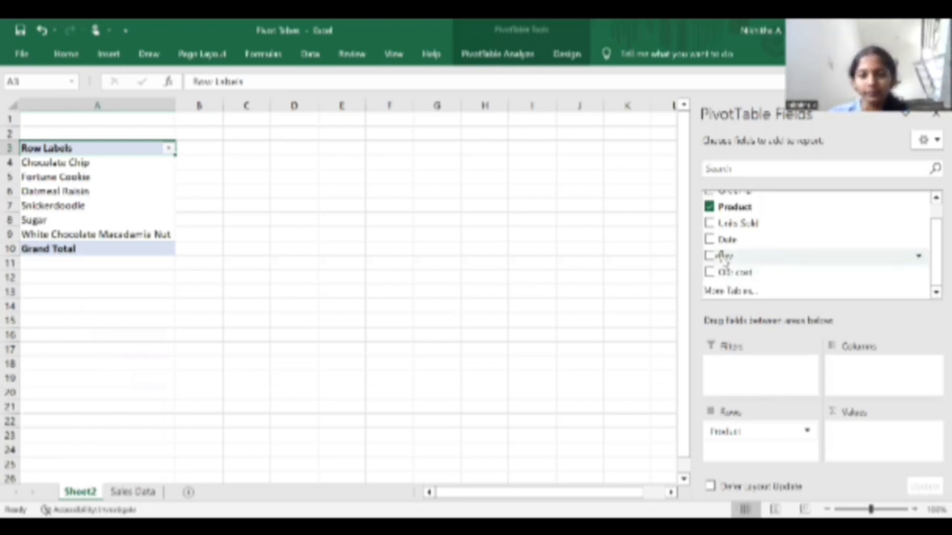
pyautogui.moveTo(723, 257); pyautogui.dragTo(854, 437)
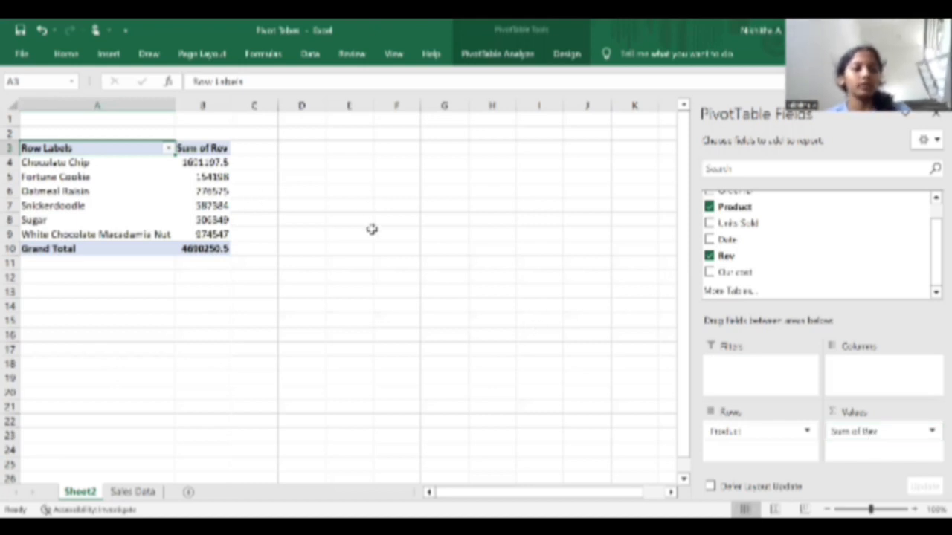
# Step: Check the source sales data sheet, and format the pivot's revenue values as Currency with the $ English (United States) symbol
pyautogui.click(224, 166)
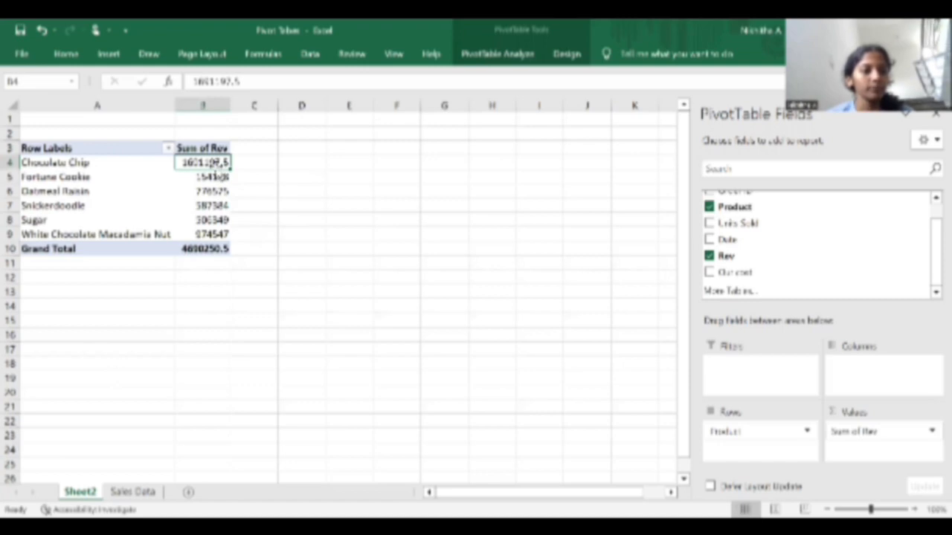
pyautogui.click(126, 493)
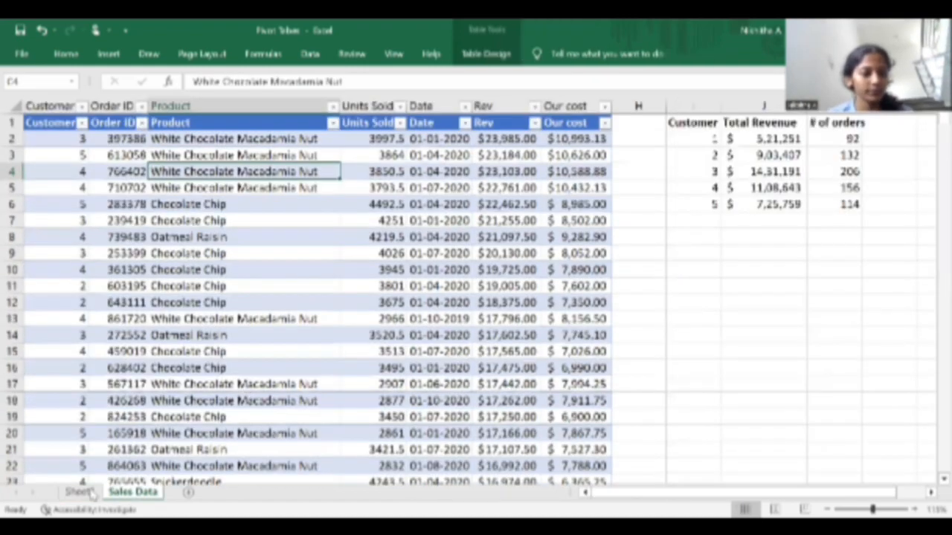
pyautogui.click(83, 493)
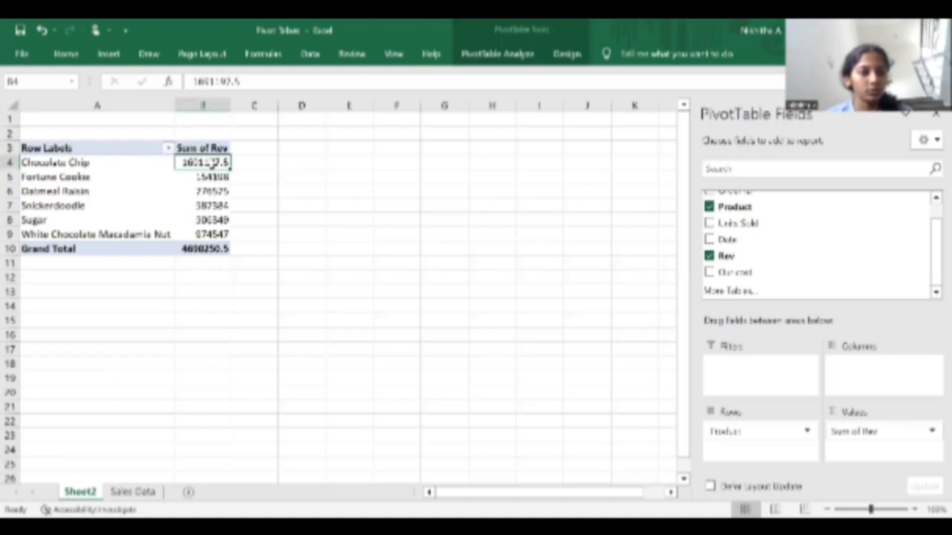
pyautogui.rightClick(207, 162)
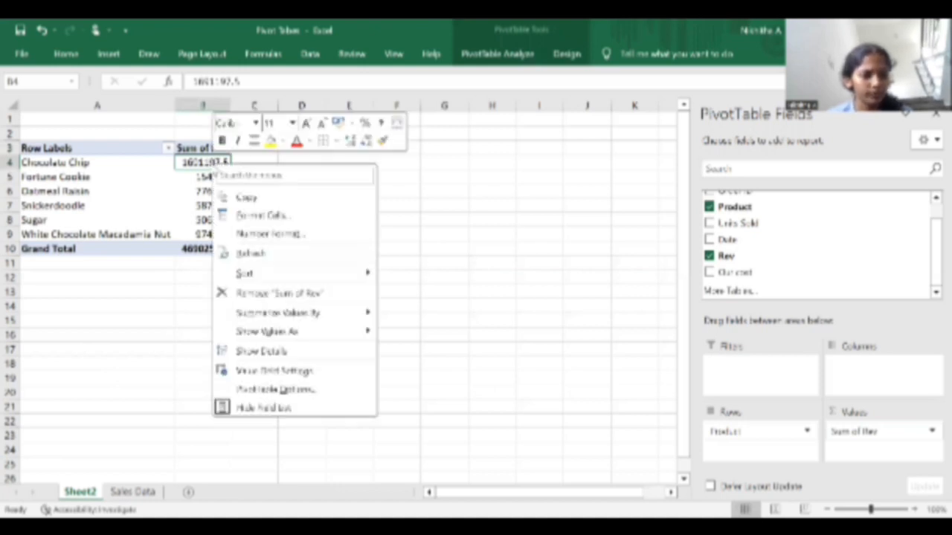
pyautogui.click(285, 235)
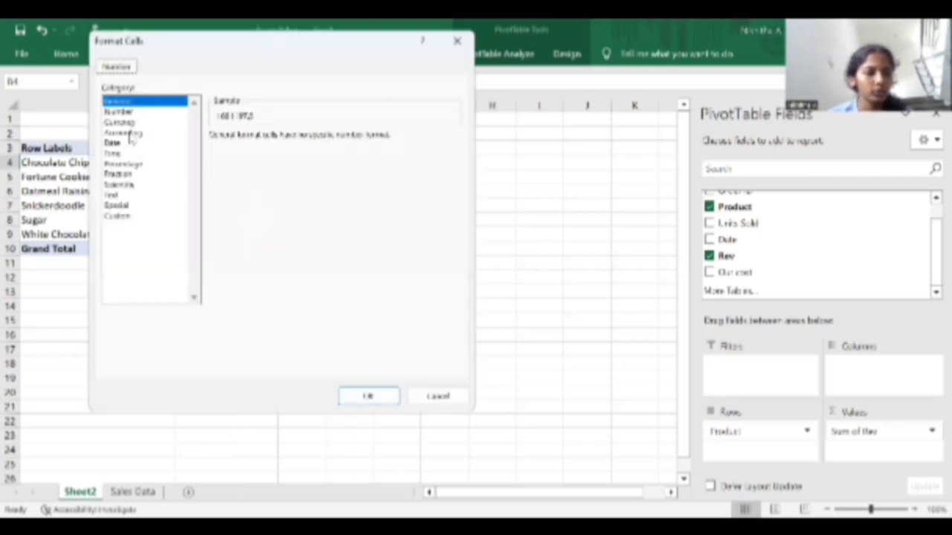
pyautogui.click(121, 121)
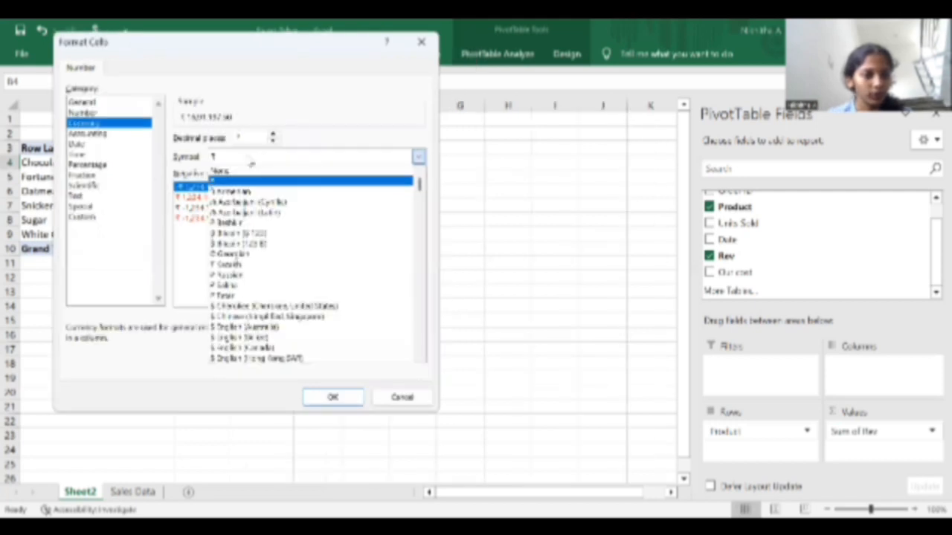
pyautogui.click(250, 159)
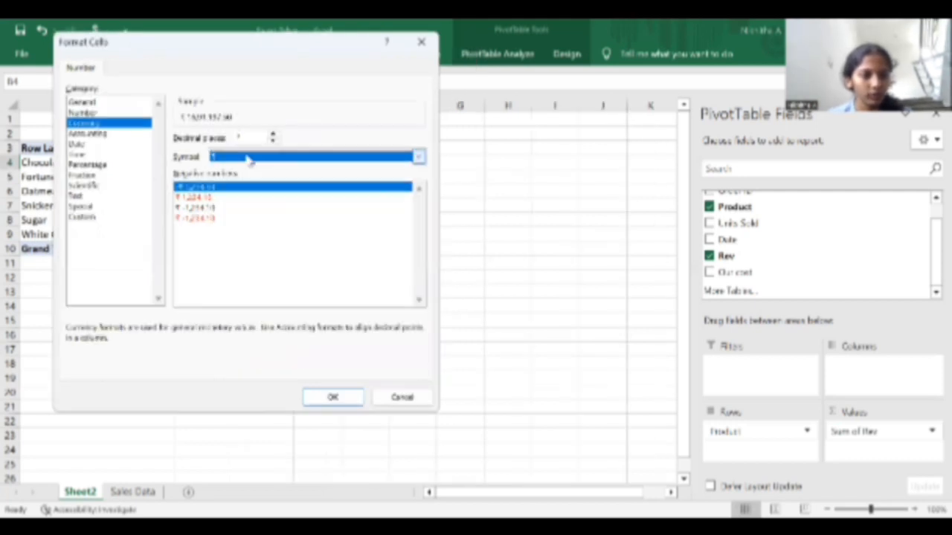
pyautogui.click(249, 160)
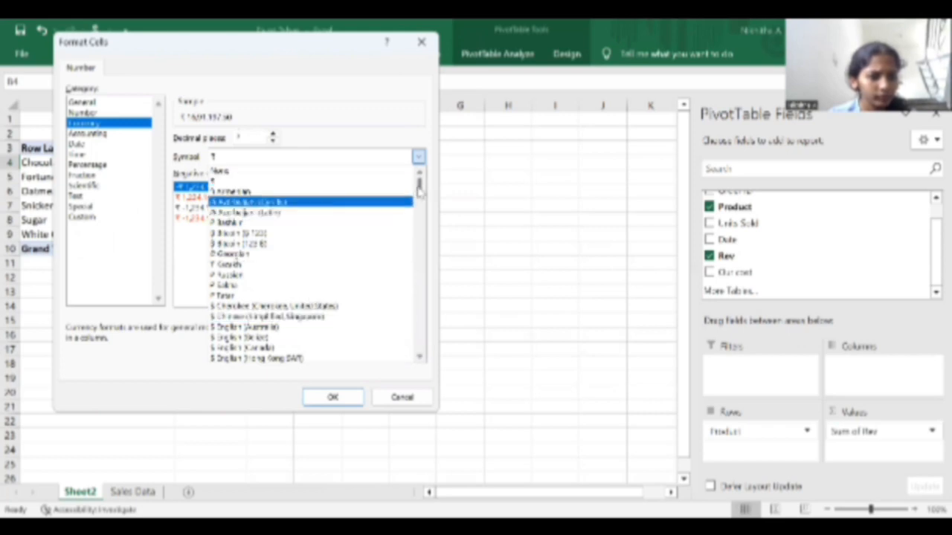
pyautogui.scroll(-5, 420, 192)
pyautogui.scroll(1, 421, 191)
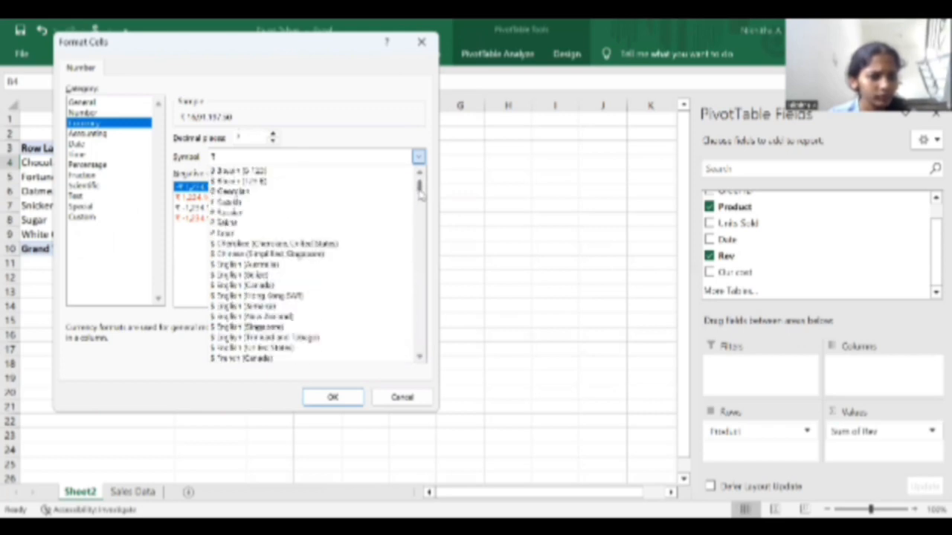
pyautogui.scroll(-1, 421, 192)
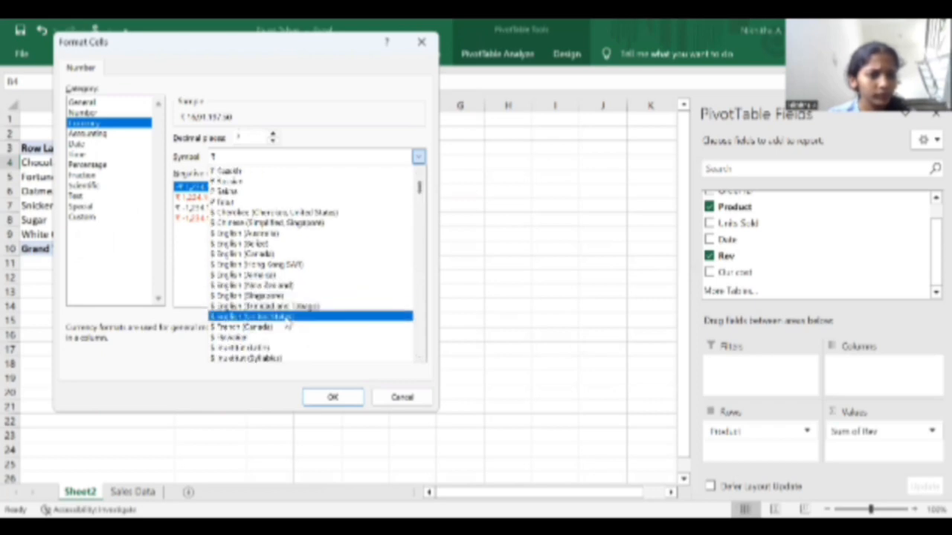
pyautogui.click(310, 316)
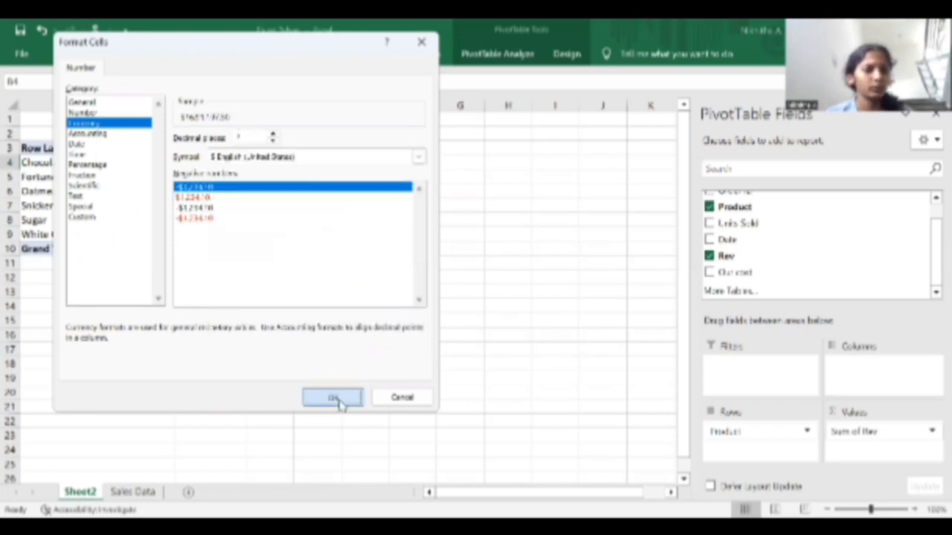
pyautogui.click(333, 399)
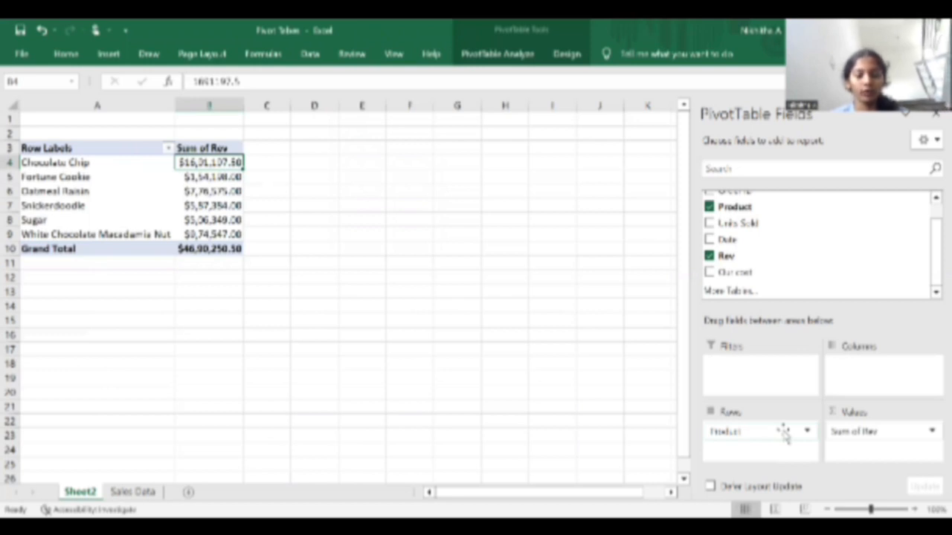
# Step: Replace the PivotTable's current fields with Product as columns and the sum of Units Sold as values
pyautogui.moveTo(781, 435); pyautogui.dragTo(557, 384)
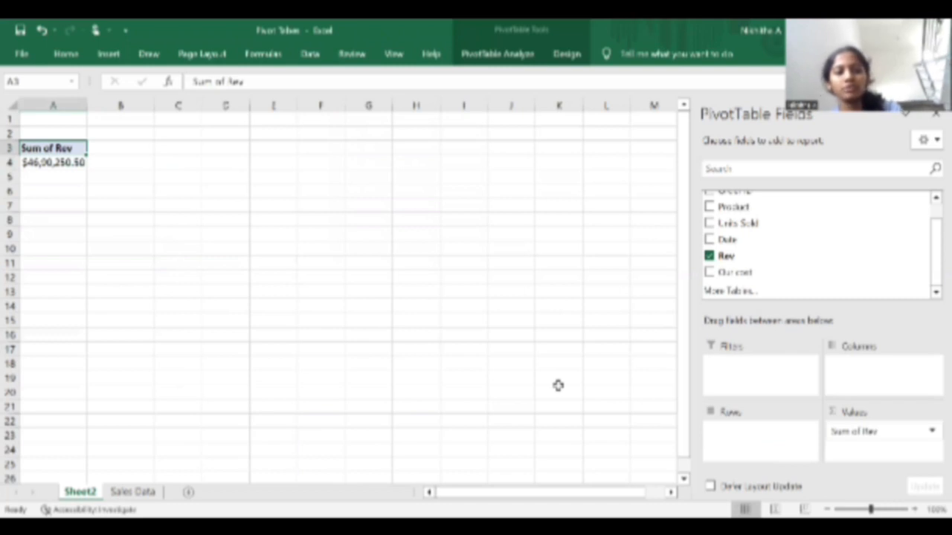
pyautogui.click(709, 257)
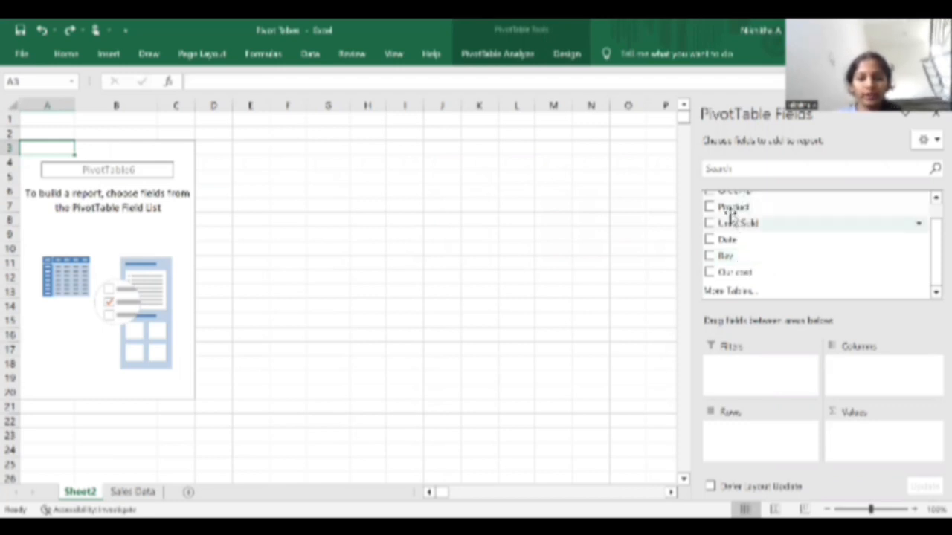
pyautogui.moveTo(732, 207); pyautogui.dragTo(861, 380)
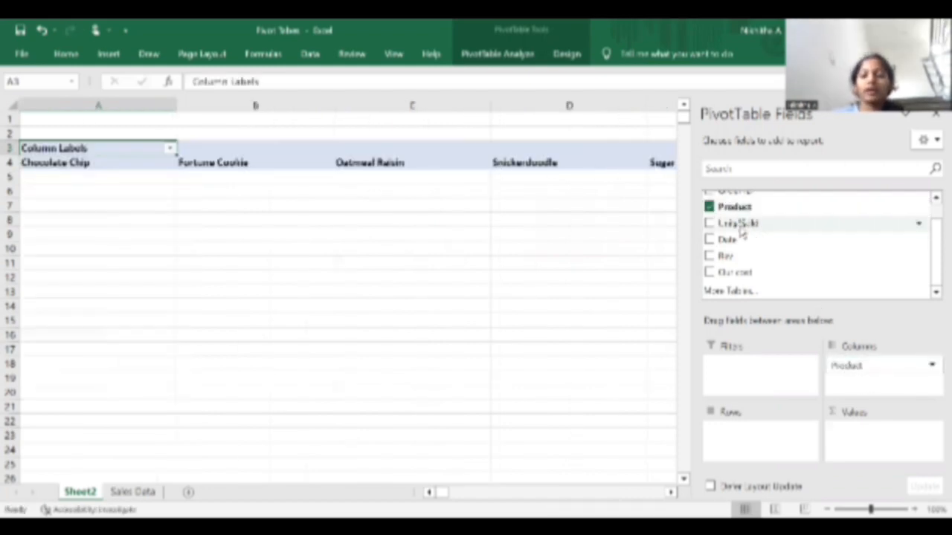
pyautogui.moveTo(741, 221); pyautogui.dragTo(846, 430)
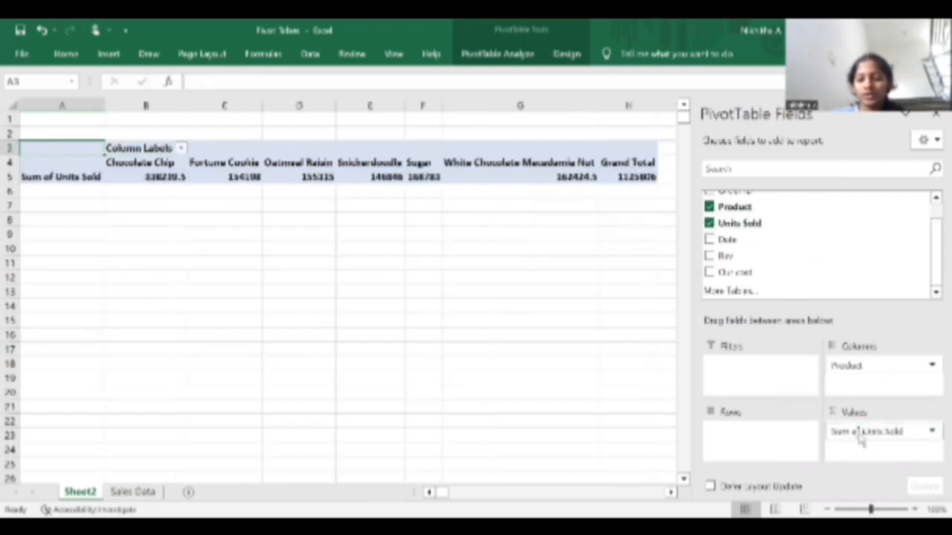
# Step: Change the Units Sold value field to summarize by Count
pyautogui.click(881, 439)
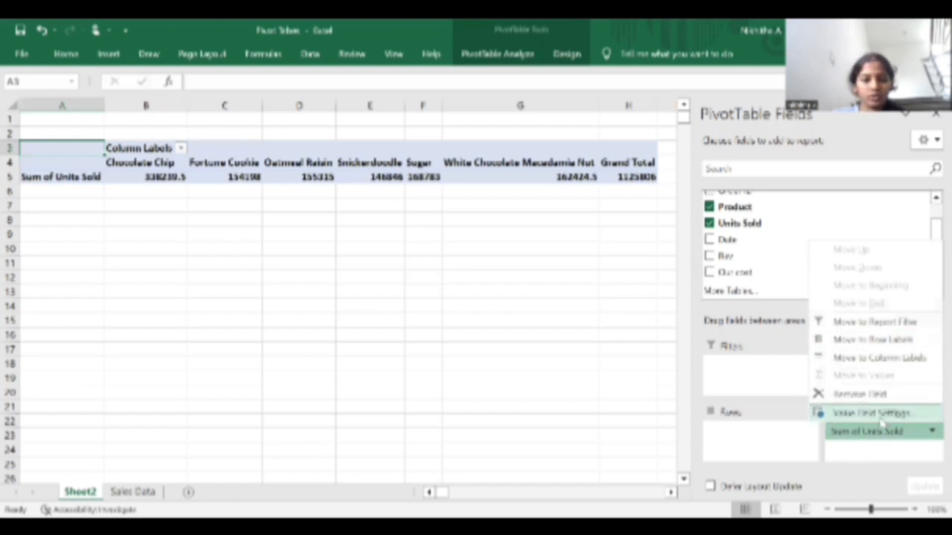
pyautogui.click(882, 421)
pyautogui.click(552, 231)
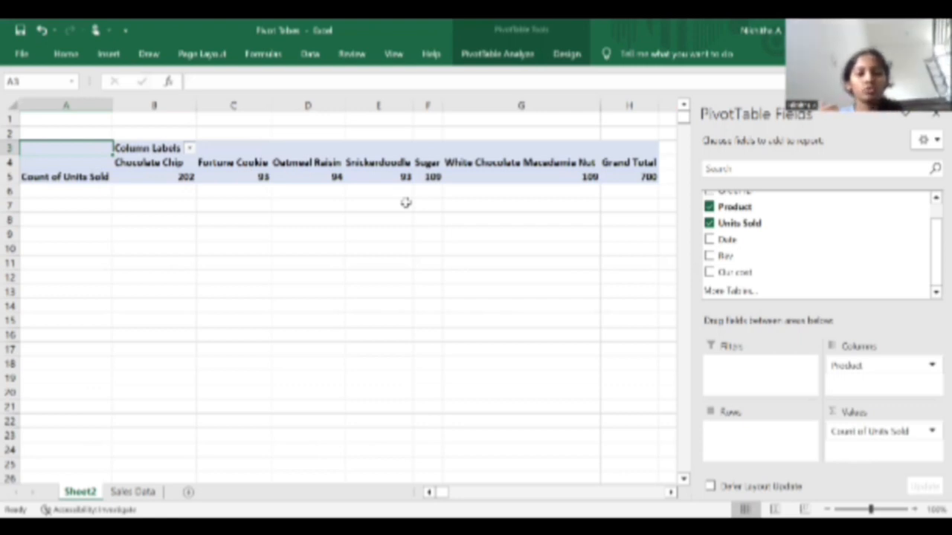
# Step: Sort the product columns by count of units sold from largest to smallest
pyautogui.click(173, 176)
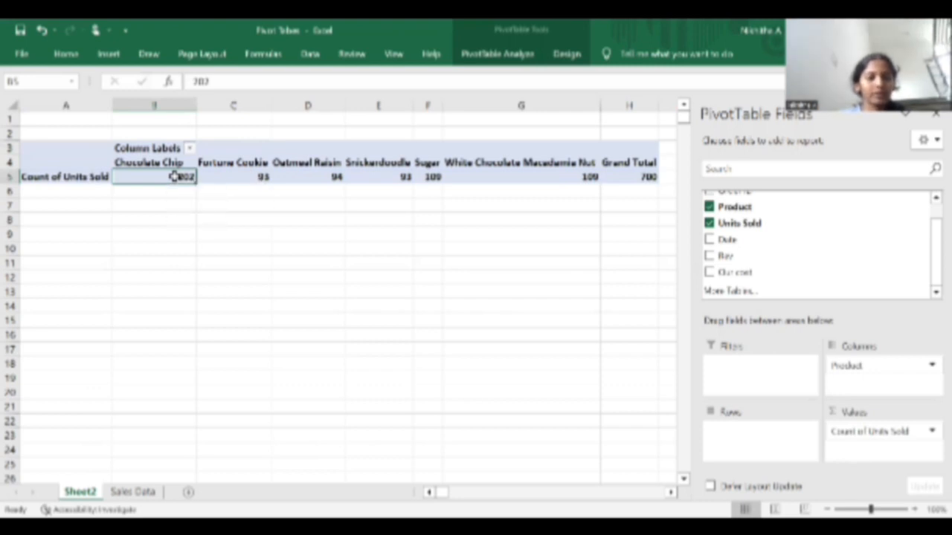
pyautogui.rightClick(174, 177)
pyautogui.moveTo(237, 289)
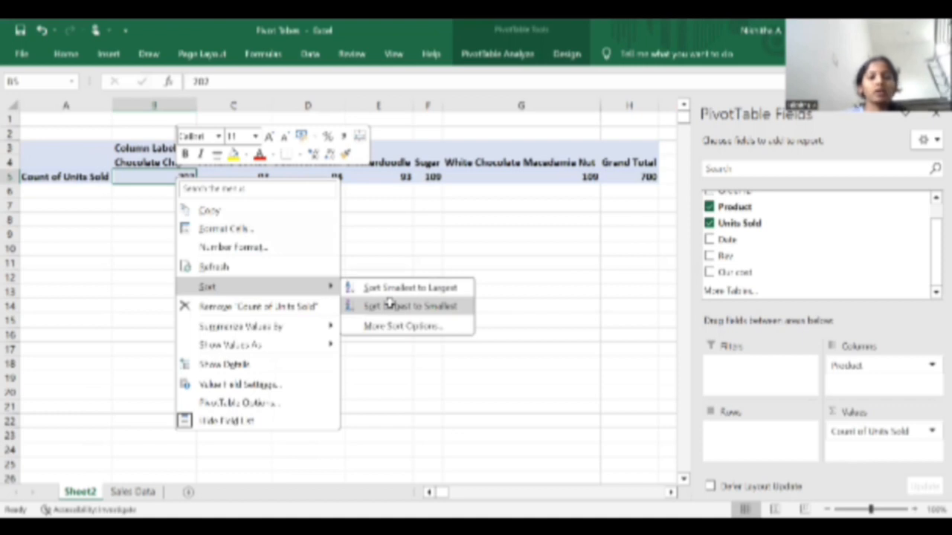
pyautogui.click(389, 305)
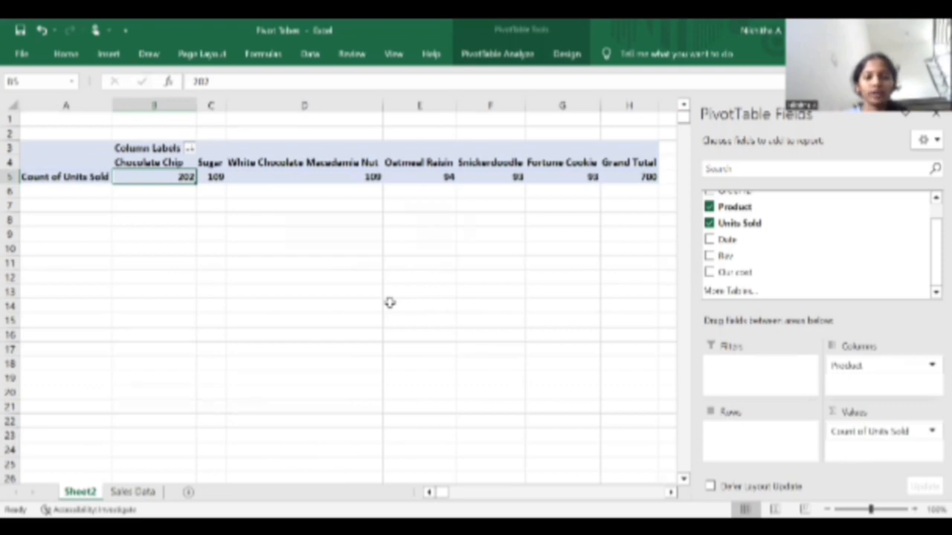
# Step: Reverse the sort of the product columns to smallest to largest by count of units sold
pyautogui.rightClick(150, 177)
pyautogui.moveTo(221, 289)
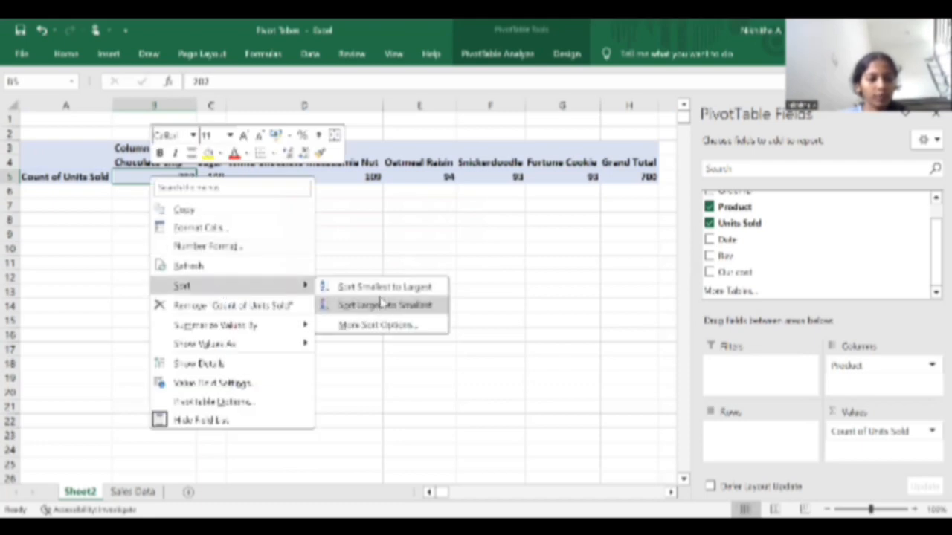
pyautogui.click(383, 289)
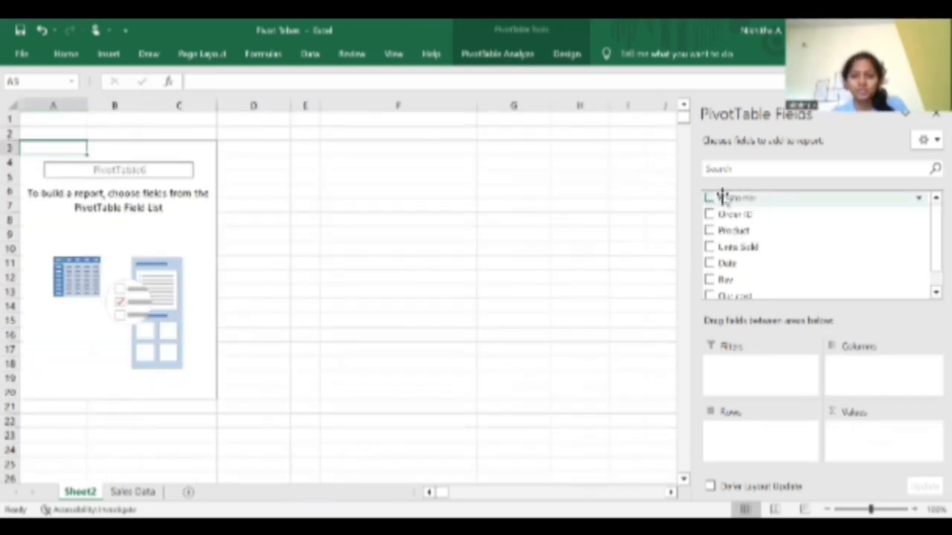
# Step: Build the emptied PivotTable with Customer as rows and the sum of Rev as values
pyautogui.moveTo(721, 195); pyautogui.dragTo(735, 425)
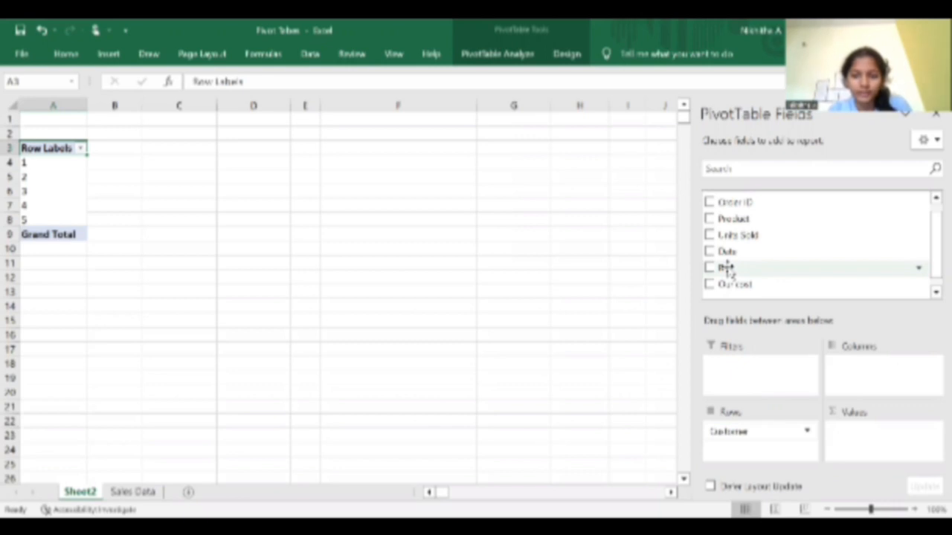
pyautogui.moveTo(726, 270); pyautogui.dragTo(872, 450)
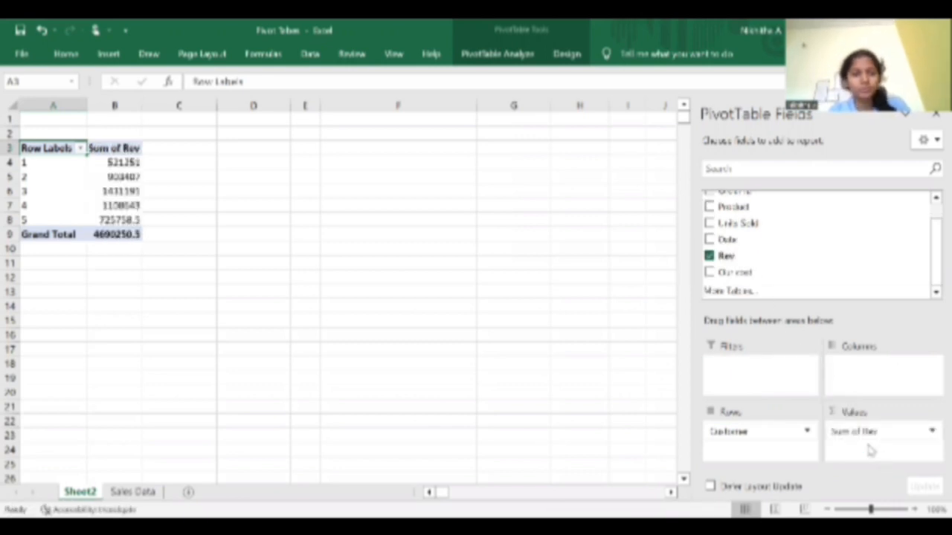
# Step: Format the Sum of Rev values as Currency with the $ symbol and two decimal places
pyautogui.click(125, 161)
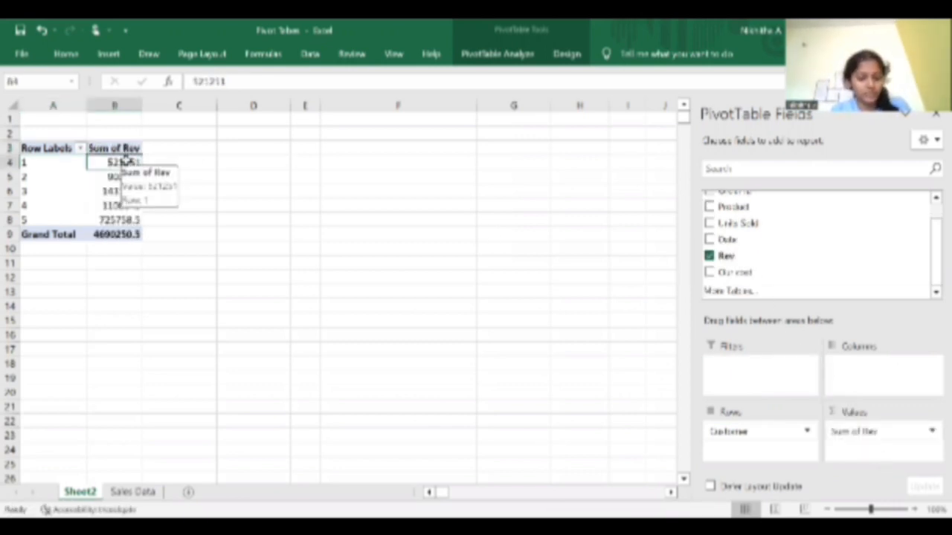
pyautogui.rightClick(127, 160)
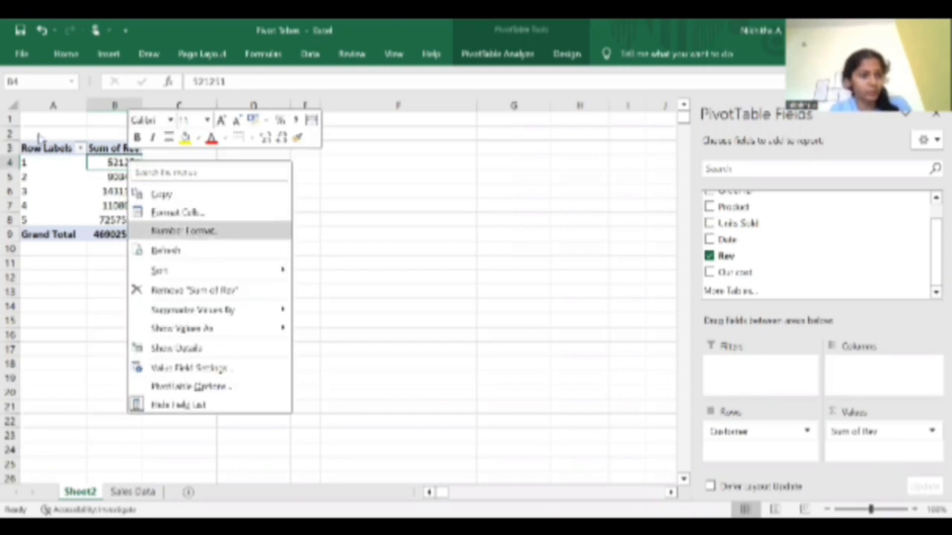
pyautogui.press('Return')
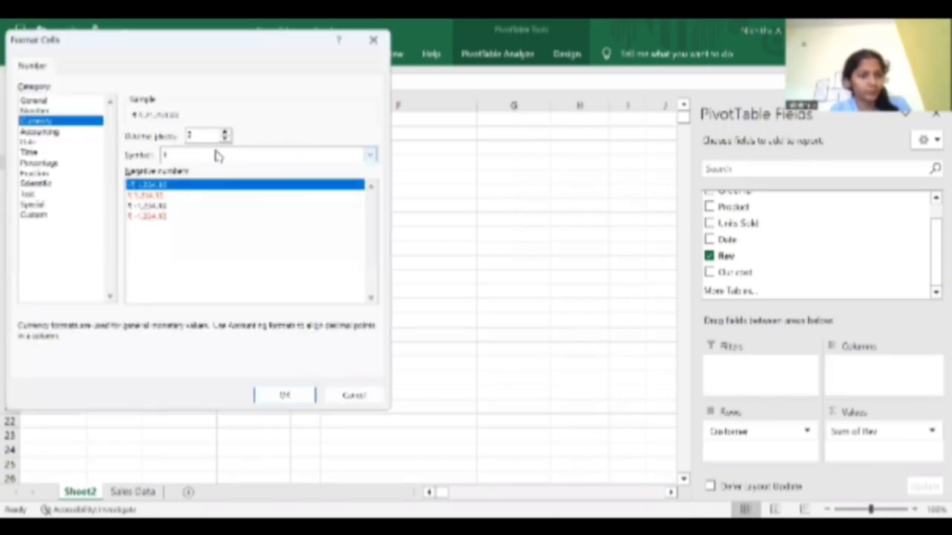
pyautogui.click(370, 154)
pyautogui.moveTo(371, 179); pyautogui.dragTo(371, 185)
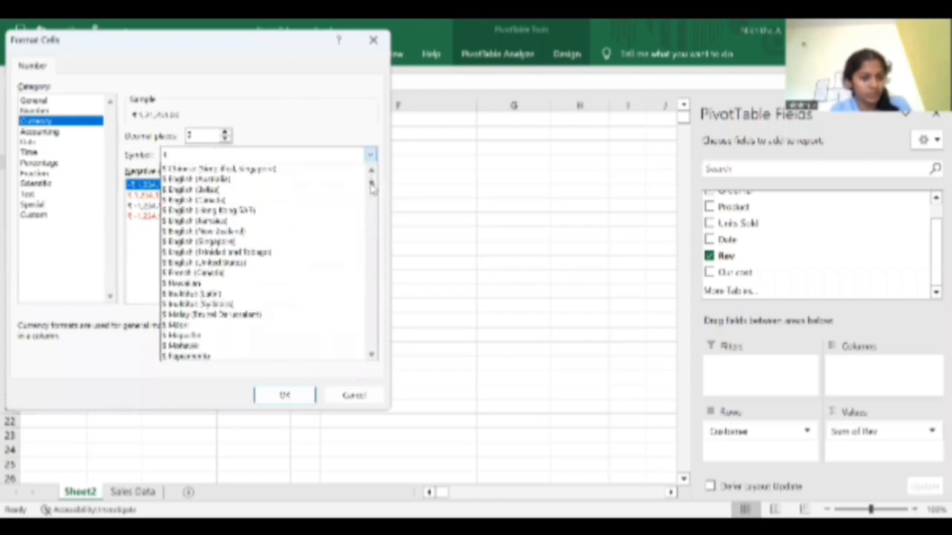
pyautogui.click(301, 394)
pyautogui.click(303, 395)
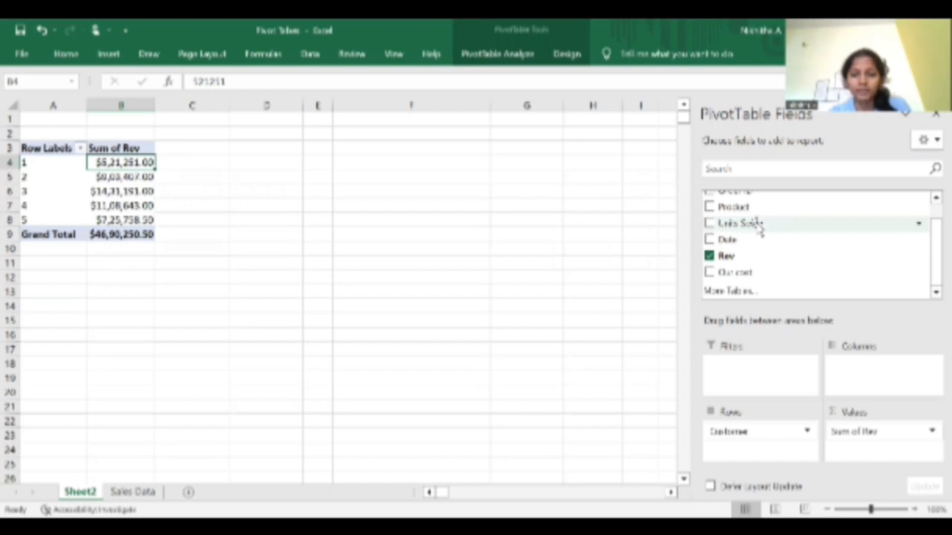
# Step: Add the Product field to the PivotTable as a report filter
pyautogui.scroll(1, 739, 213)
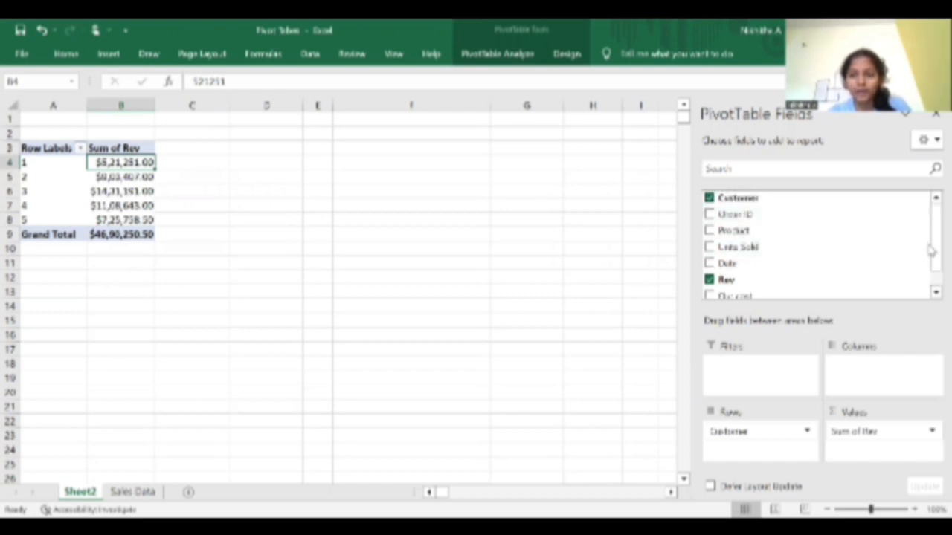
pyautogui.click(729, 232)
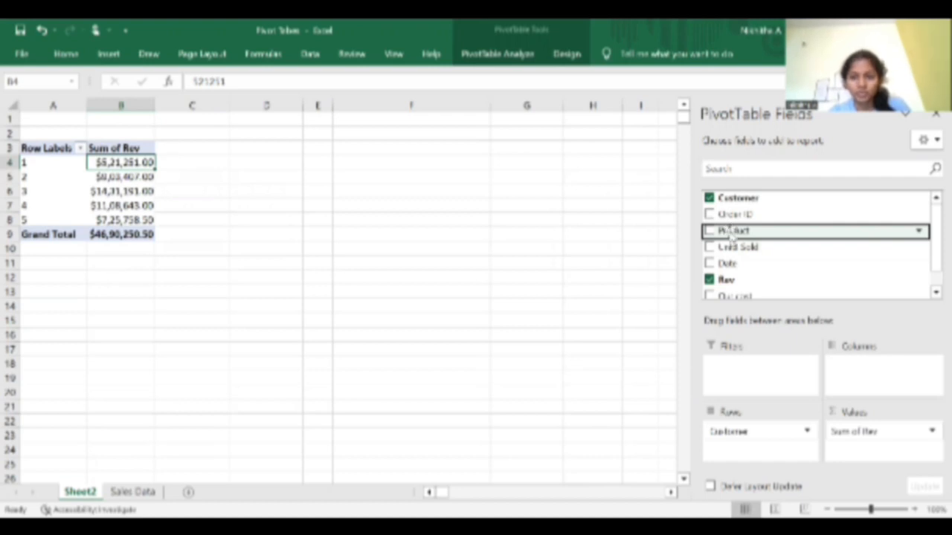
pyautogui.moveTo(732, 233); pyautogui.dragTo(744, 367)
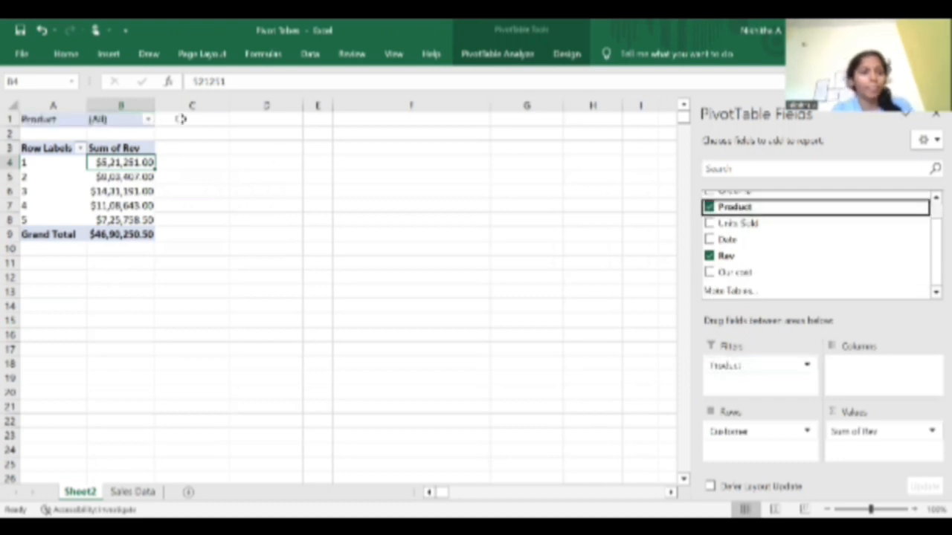
# Step: Filter the PivotTable's Product report filter to Chocolate Chip only
pyautogui.click(146, 119)
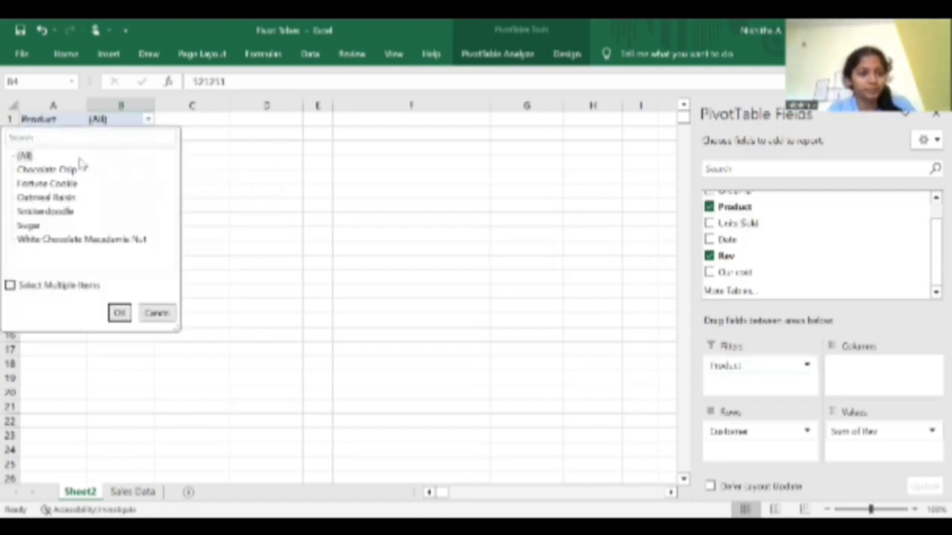
pyautogui.click(74, 170)
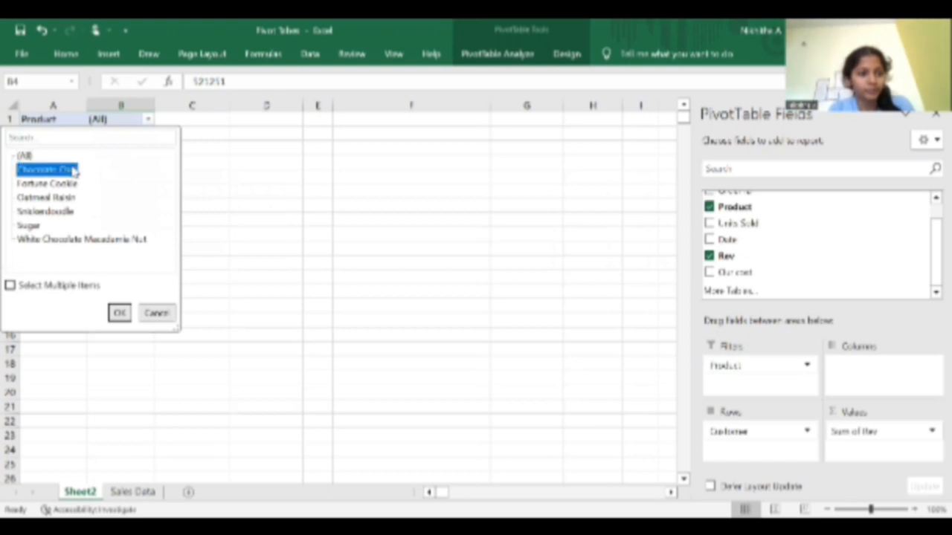
pyautogui.click(119, 313)
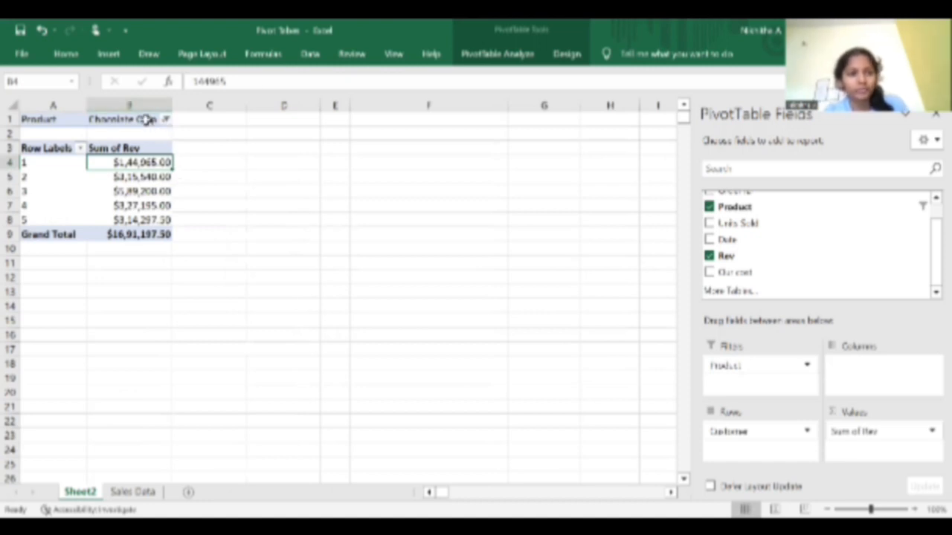
# Step: Allow multiple items in the Product filter and include Chocolate Chip, Fortune Cookie, Oatmeal Raisin and Snickerdoodle
pyautogui.click(146, 119)
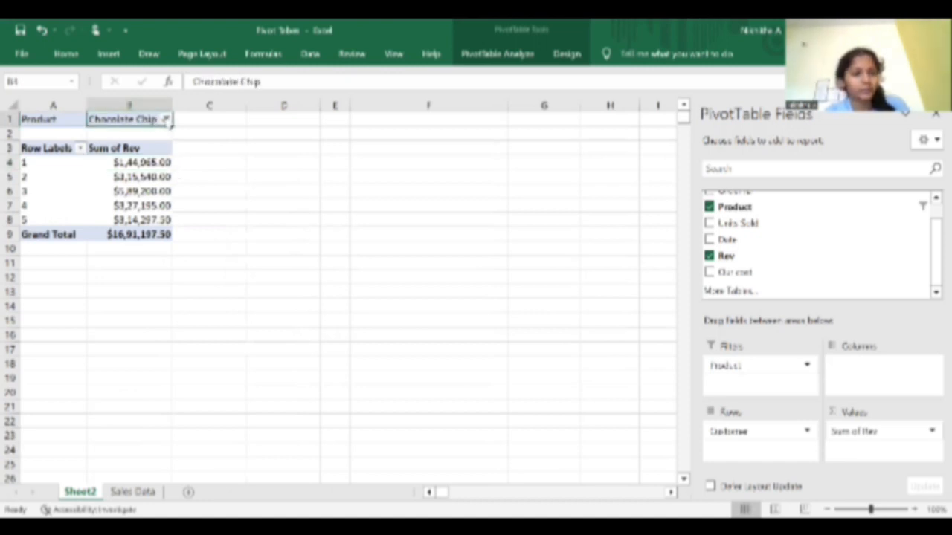
pyautogui.click(165, 119)
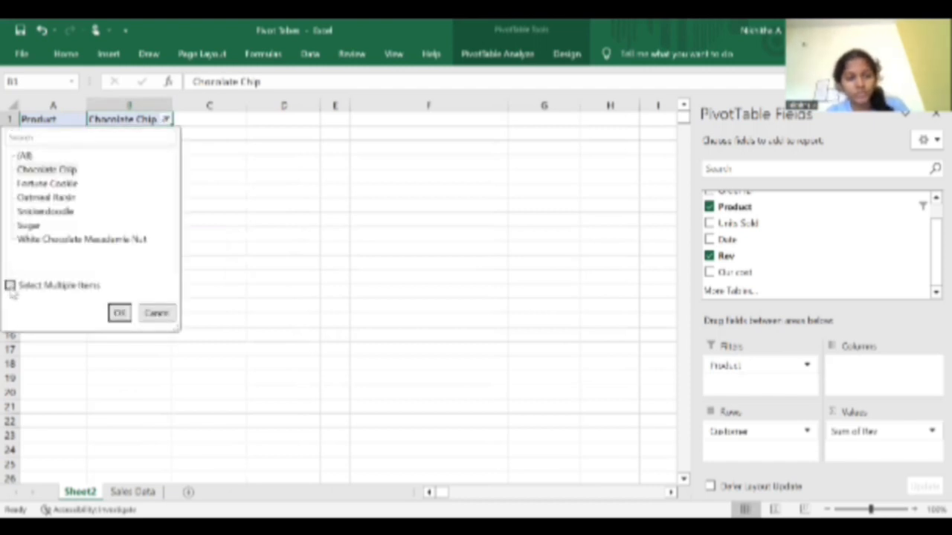
pyautogui.click(11, 286)
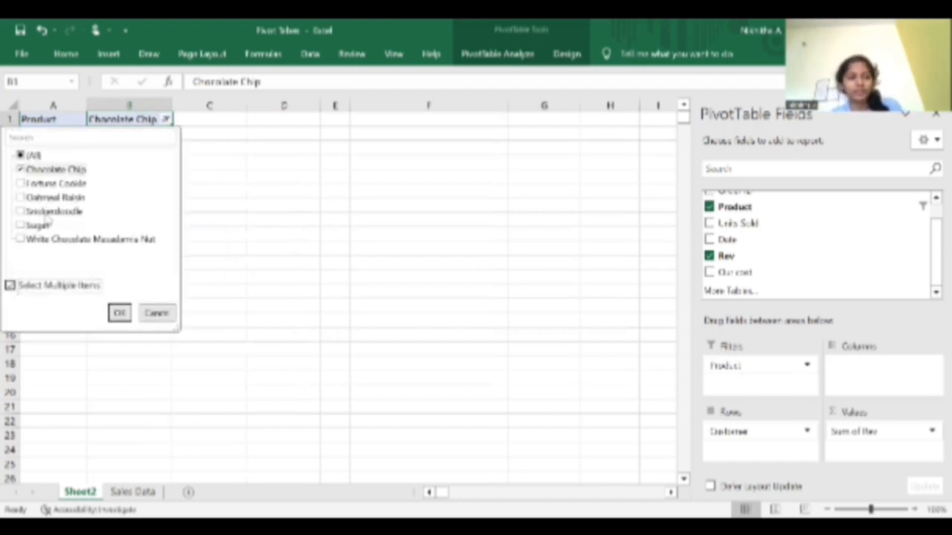
pyautogui.click(22, 184)
pyautogui.click(21, 198)
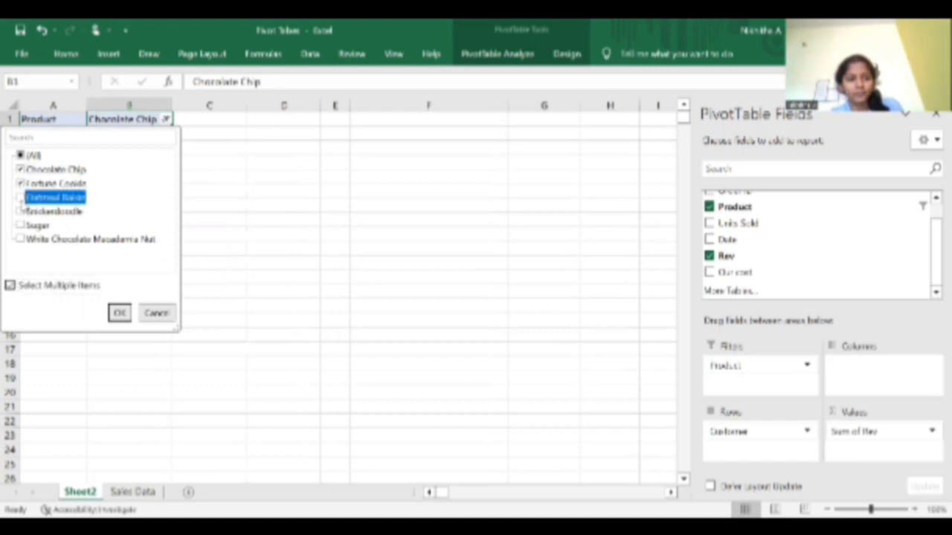
pyautogui.click(21, 212)
pyautogui.click(21, 225)
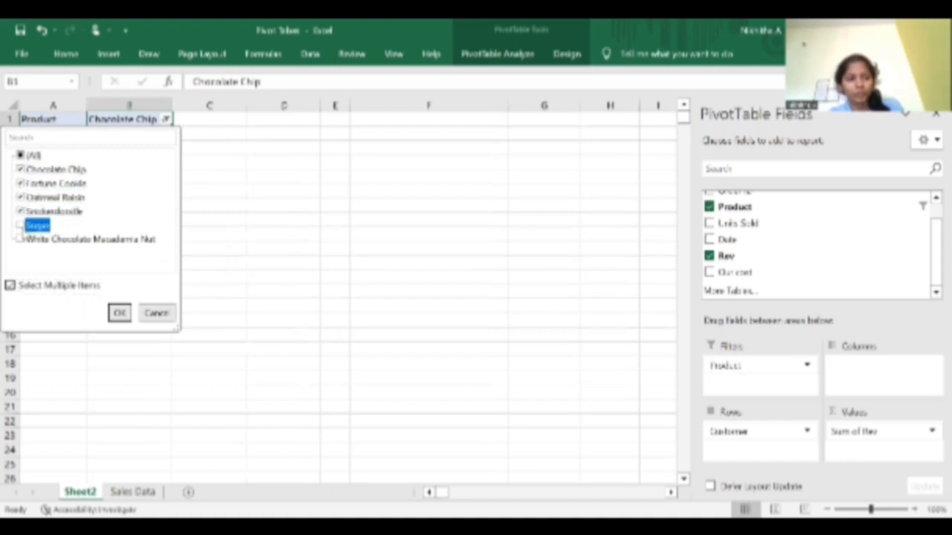
pyautogui.click(21, 240)
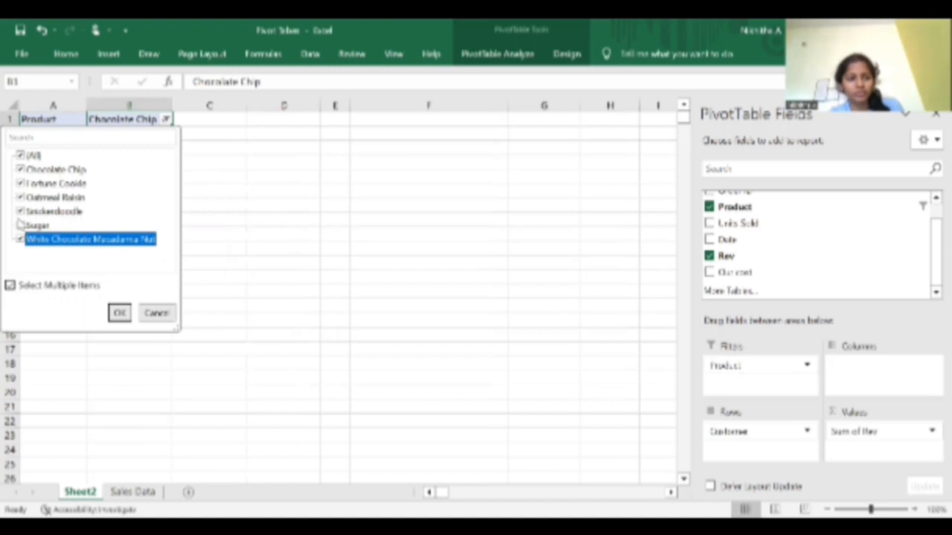
pyautogui.click(21, 225)
pyautogui.click(21, 240)
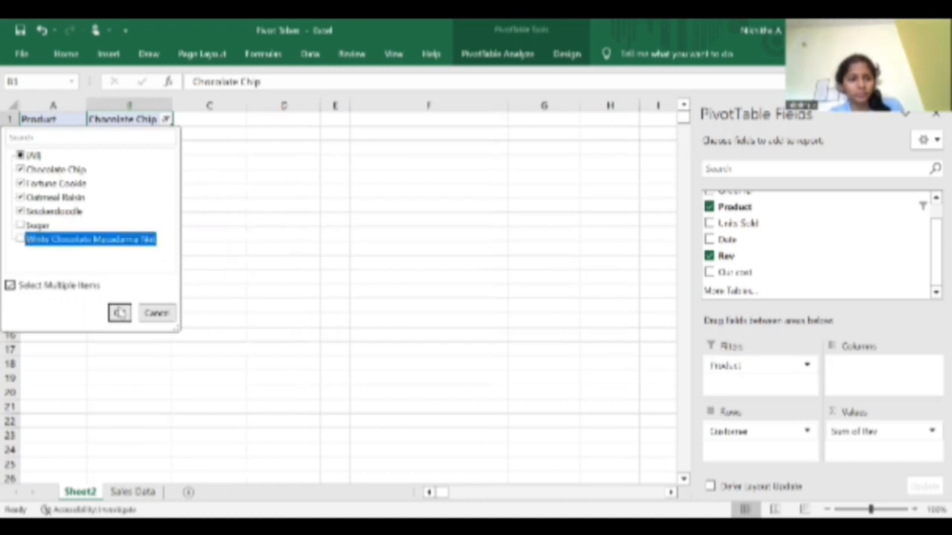
pyautogui.click(120, 313)
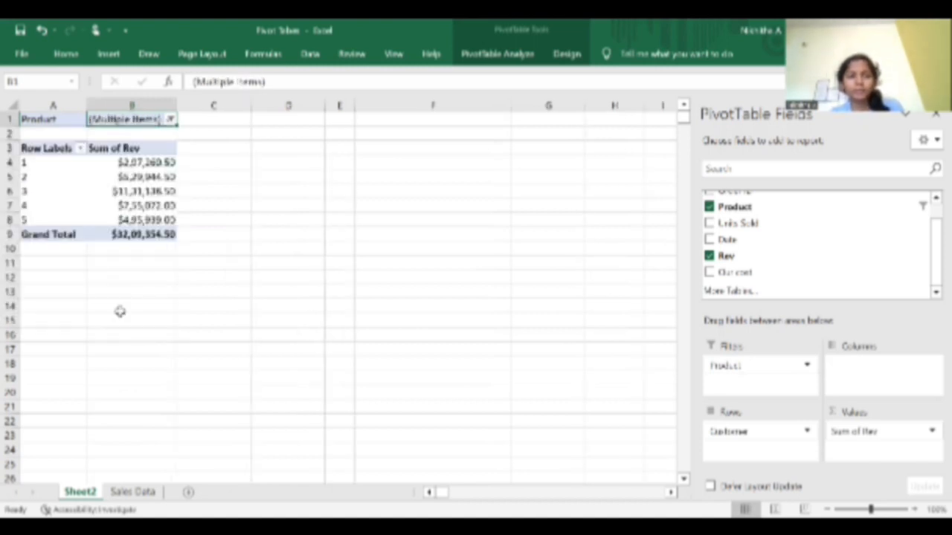
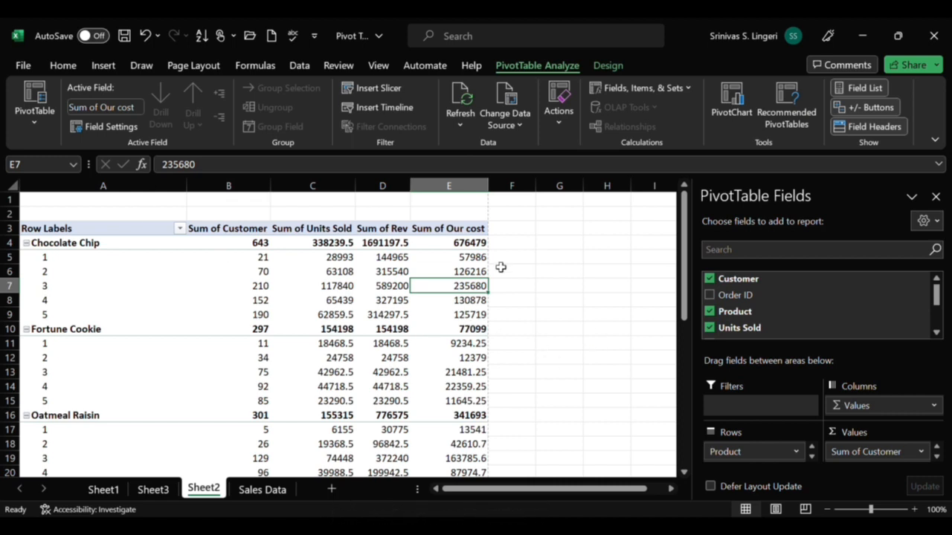
# Step: Review the source records on the Sales Data sheet and bring up the analysis tools for the Sheet2 PivotTable
pyautogui.click(242, 488)
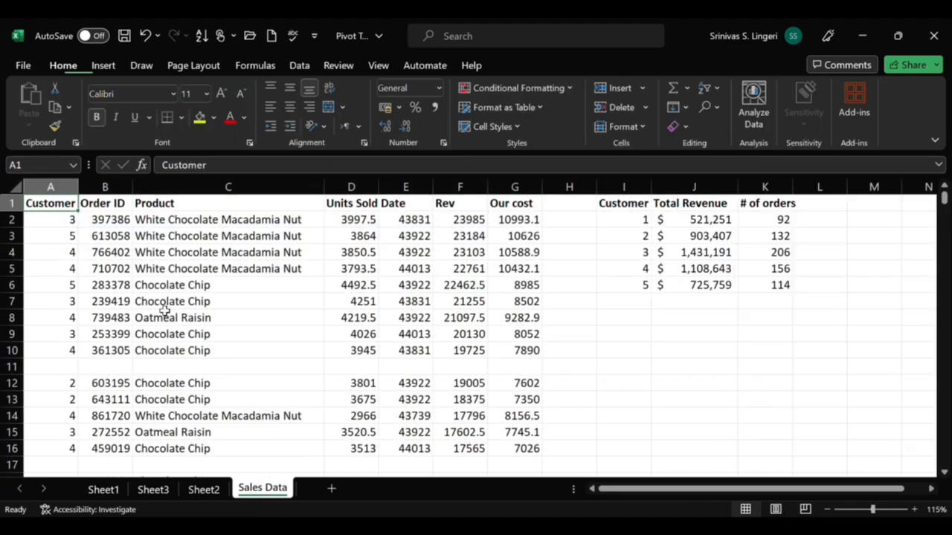
pyautogui.click(204, 489)
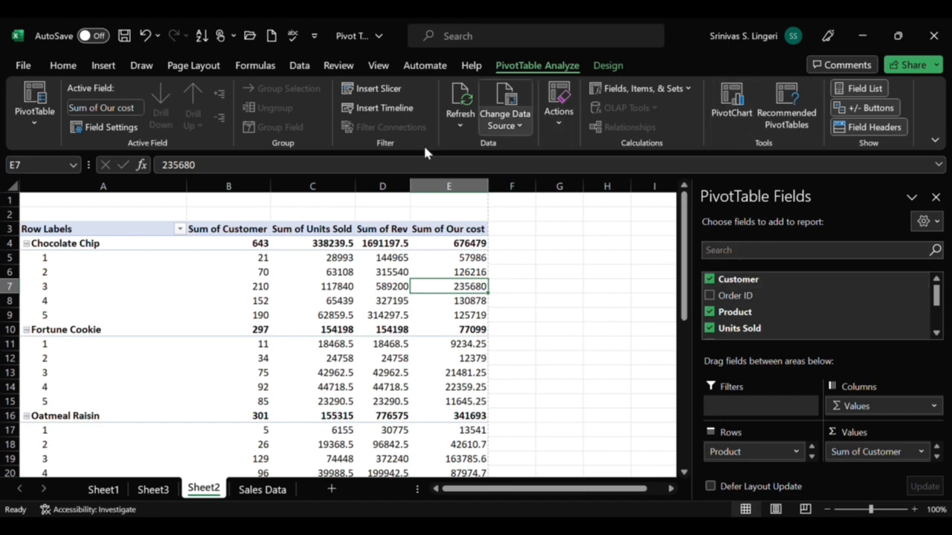
pyautogui.click(534, 301)
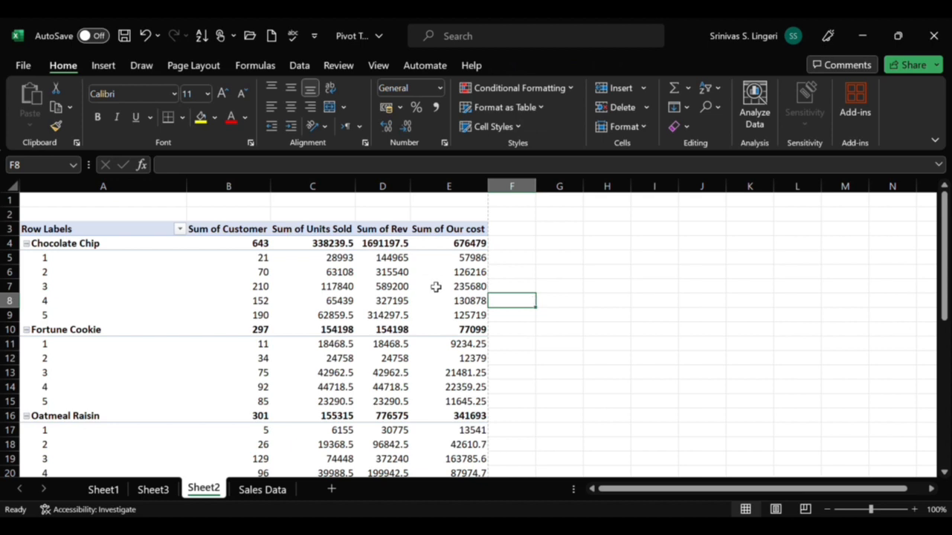
pyautogui.click(383, 274)
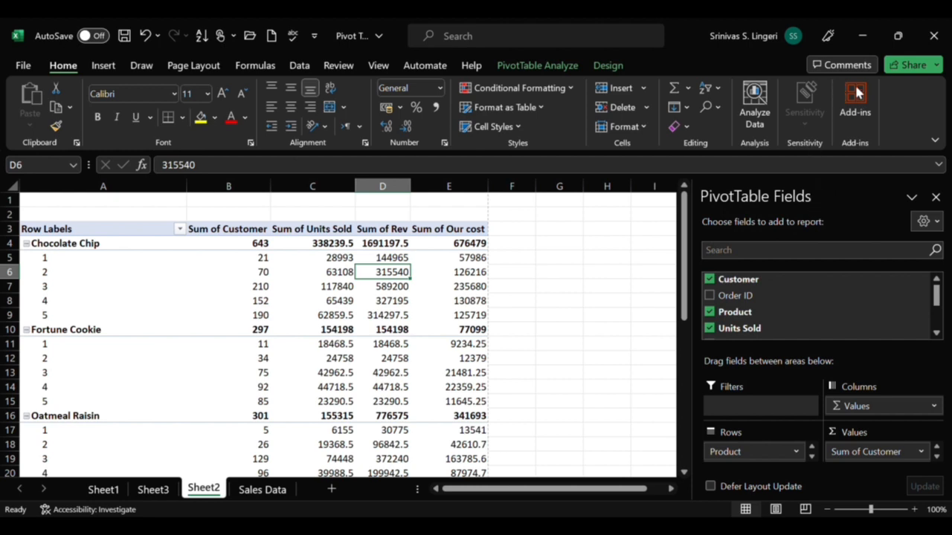
pyautogui.click(552, 66)
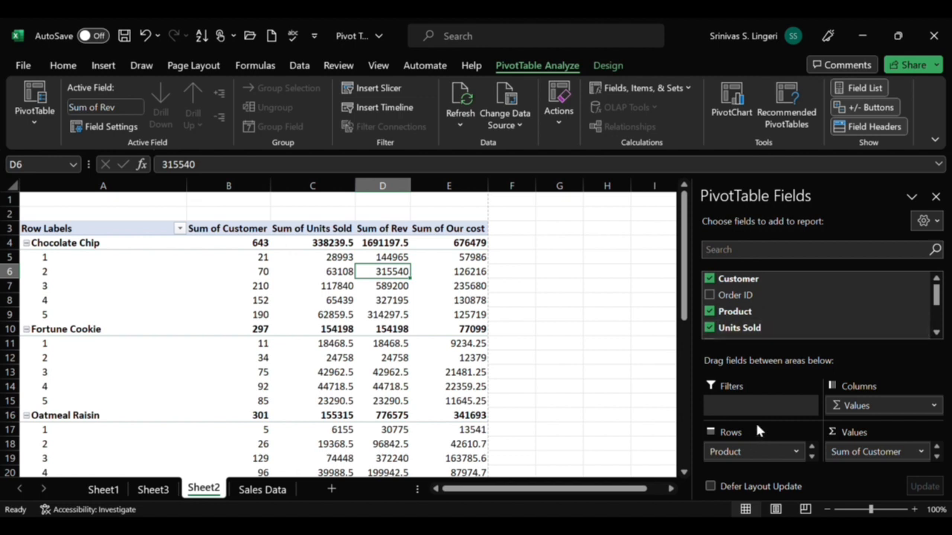
# Step: Remove Customer from the PivotTable's row fields and add it back beneath Product
pyautogui.scroll(-3, 772, 321)
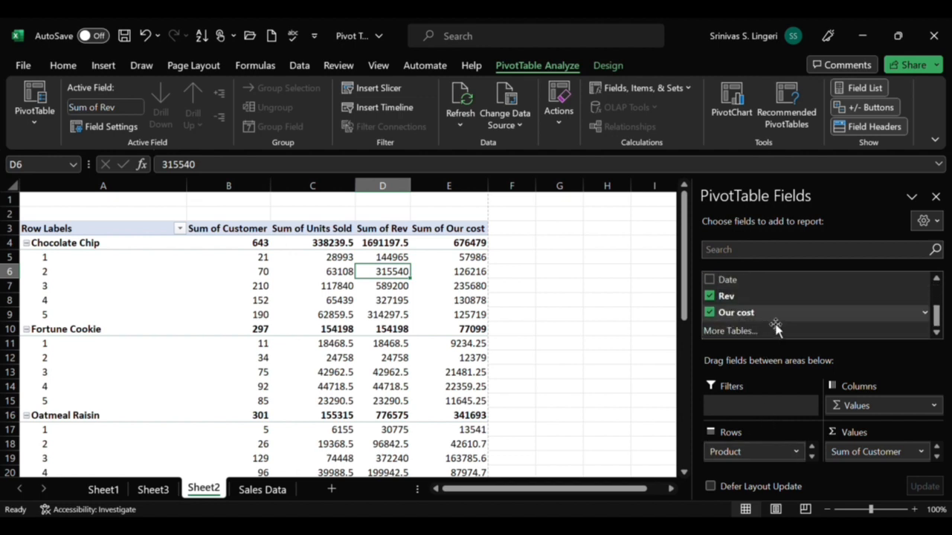
pyautogui.scroll(3, 775, 329)
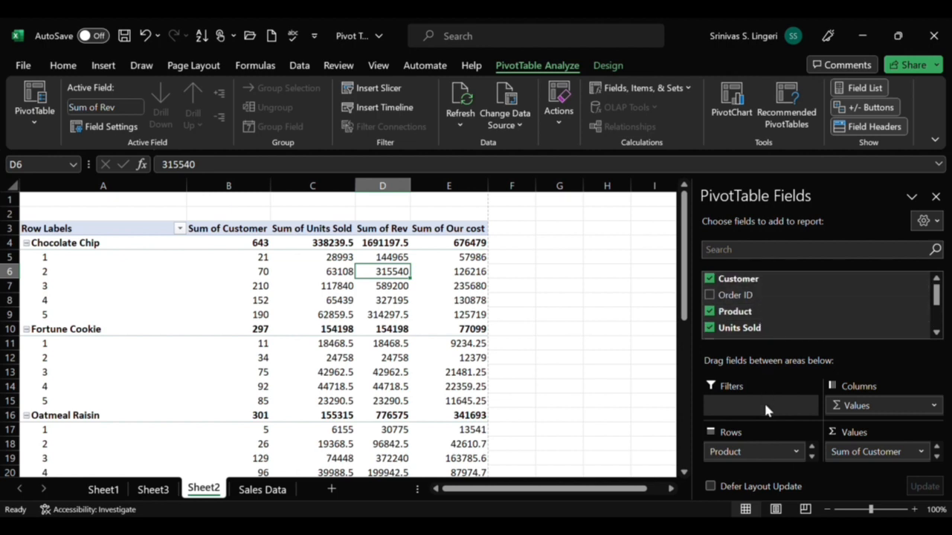
pyautogui.click(811, 456)
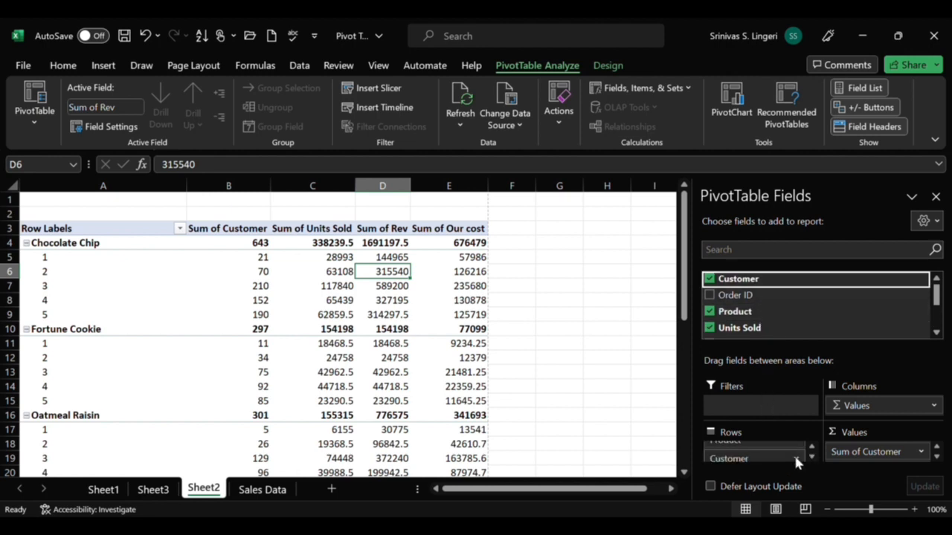
pyautogui.click(766, 422)
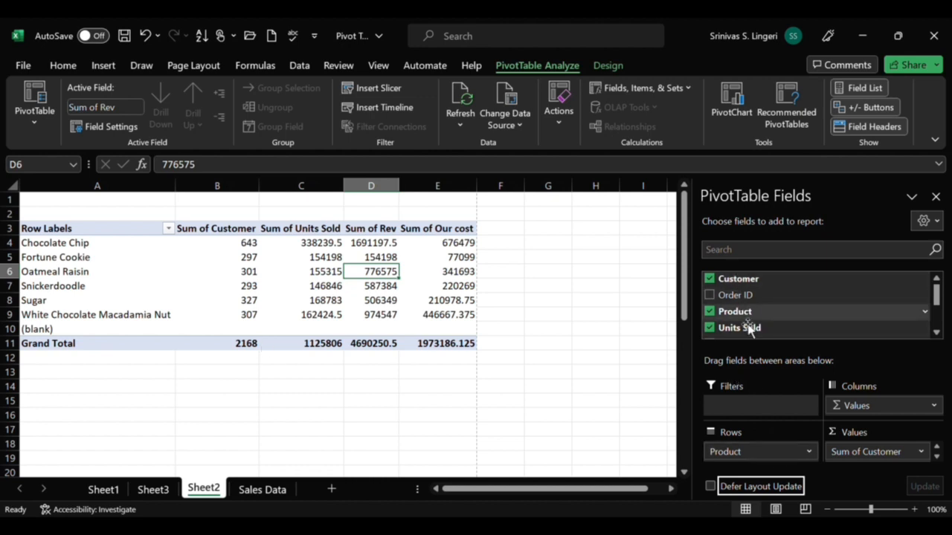
pyautogui.moveTo(746, 292); pyautogui.dragTo(738, 455)
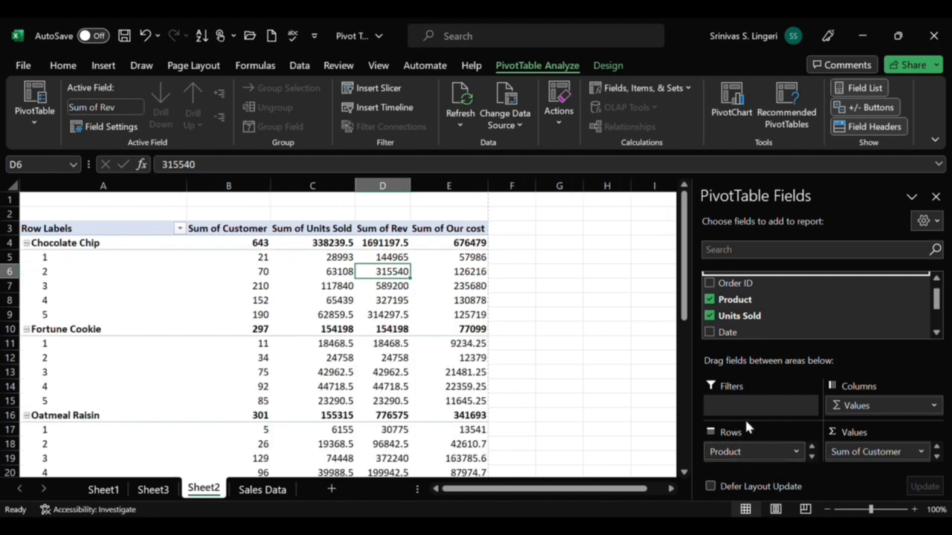
# Step: Take Customer out of the row fields and re-add it above Product, so products are grouped under each customer
pyautogui.click(811, 456)
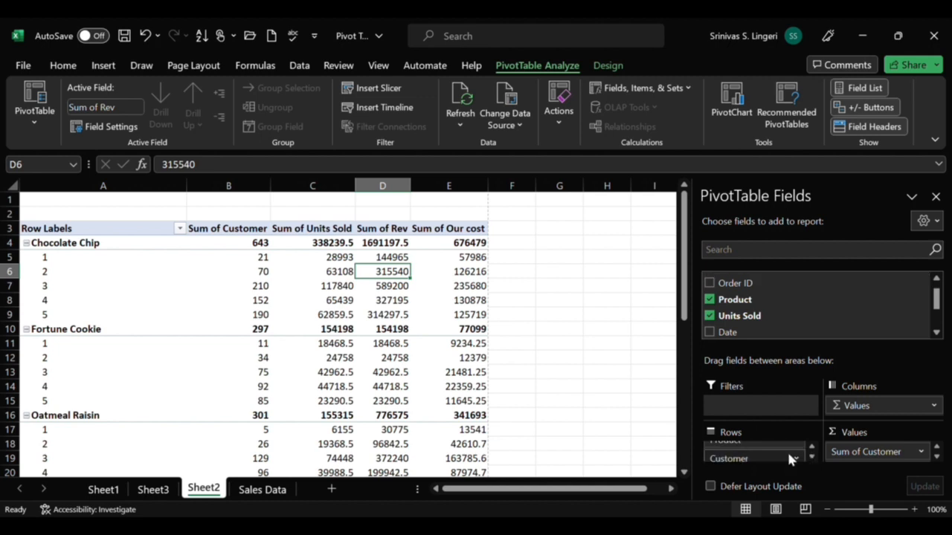
pyautogui.click(755, 421)
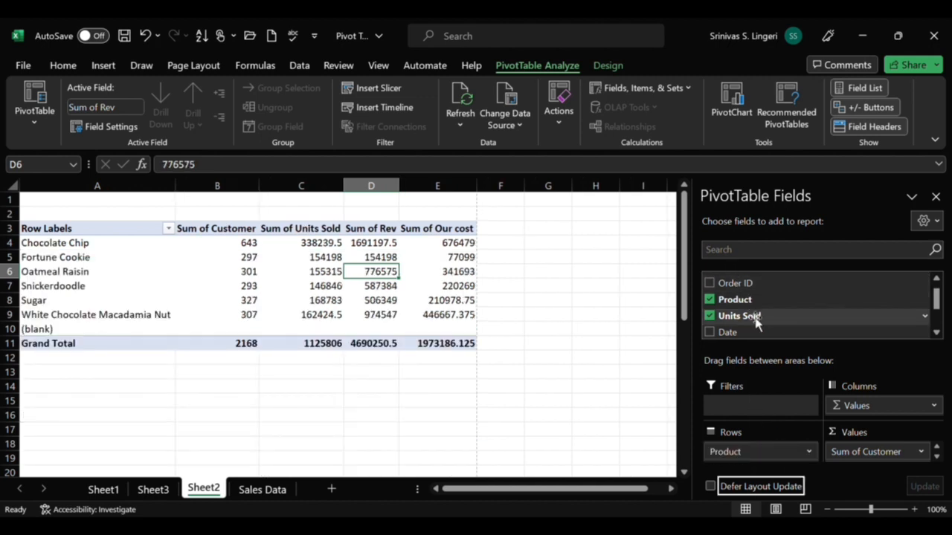
pyautogui.scroll(-1, 766, 330)
pyautogui.scroll(1, 766, 334)
pyautogui.moveTo(744, 281); pyautogui.dragTo(763, 452)
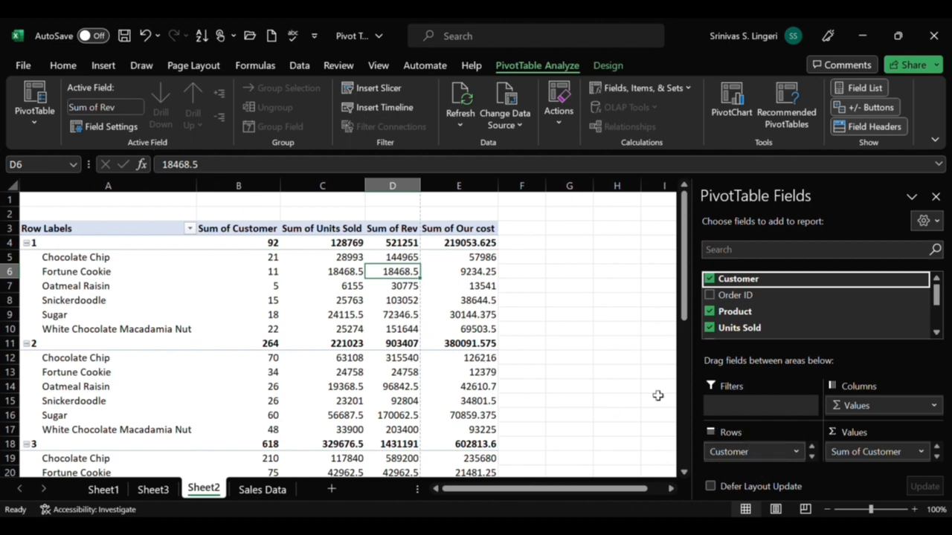
pyautogui.scroll(-1, 878, 406)
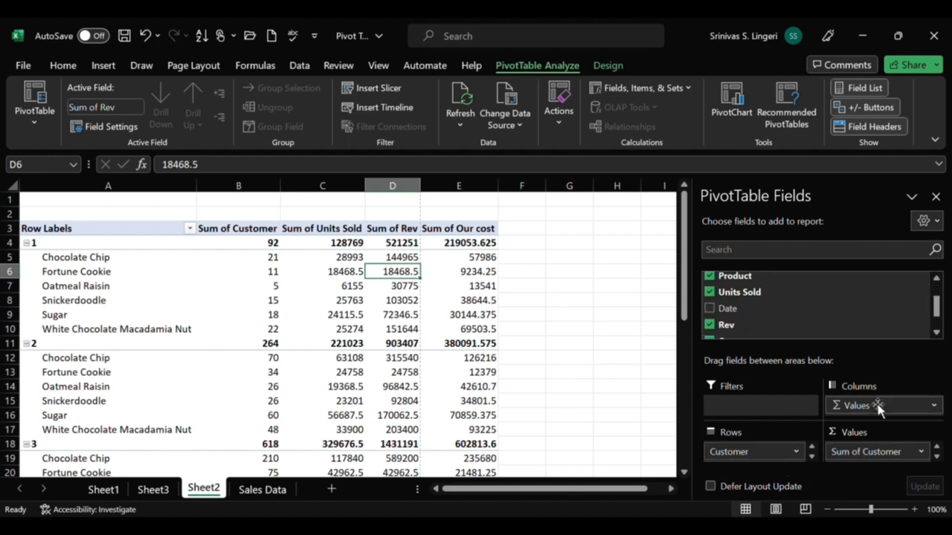
pyautogui.scroll(-1, 878, 406)
pyautogui.scroll(2, 857, 336)
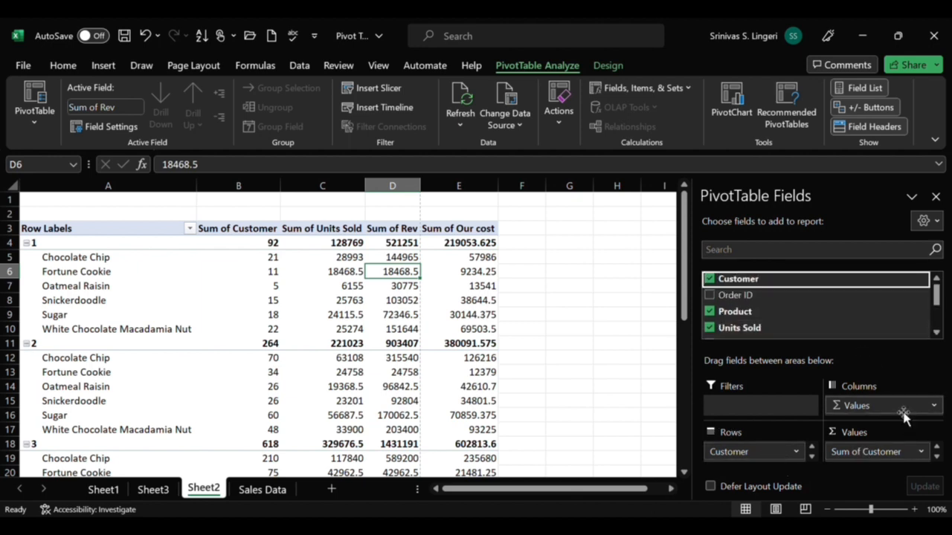
# Step: Summarize the Customer field in the PivotTable's values by Count
pyautogui.click(937, 459)
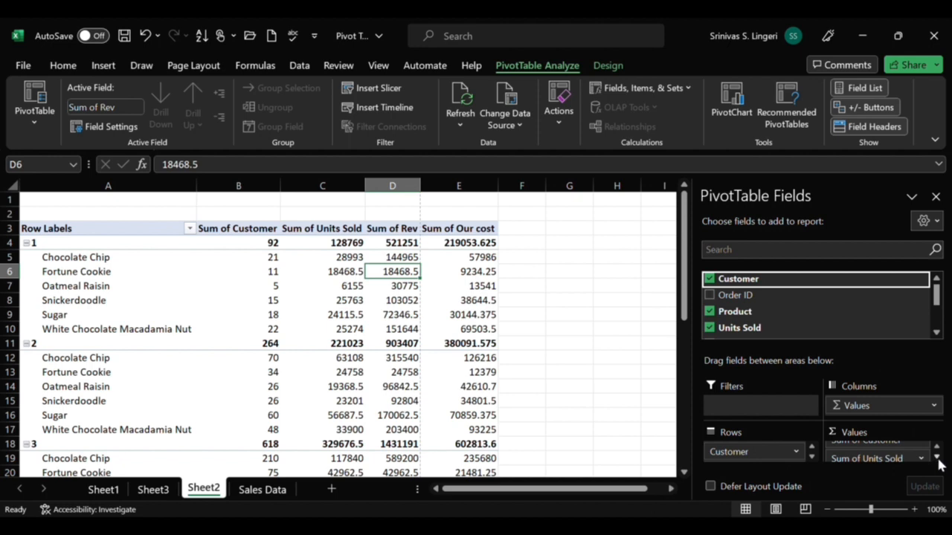
pyautogui.click(937, 458)
pyautogui.click(936, 448)
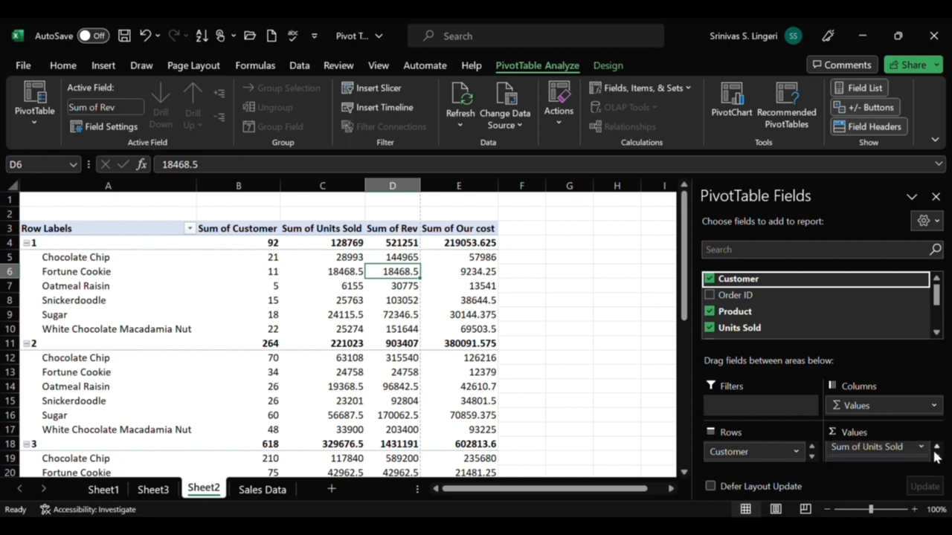
pyautogui.click(936, 456)
pyautogui.click(937, 457)
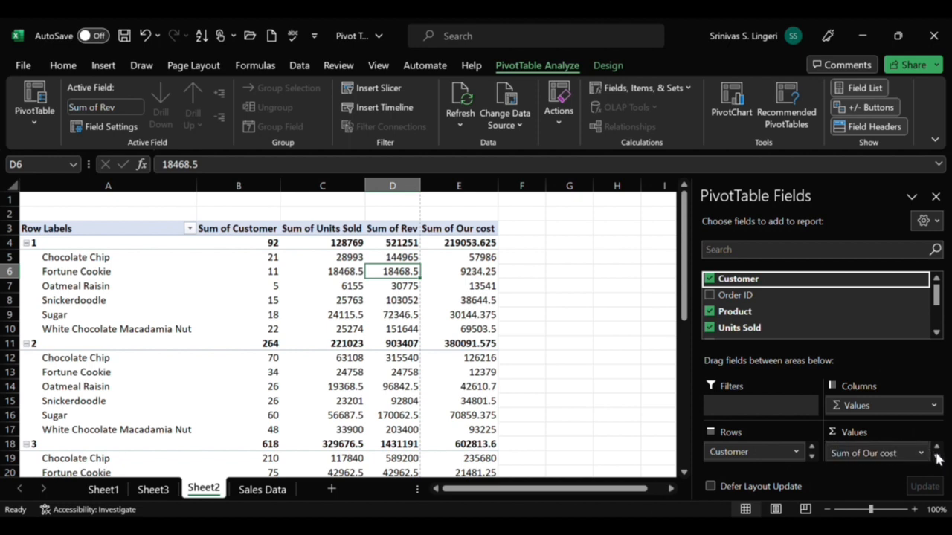
pyautogui.click(936, 449)
pyautogui.click(937, 448)
pyautogui.click(936, 448)
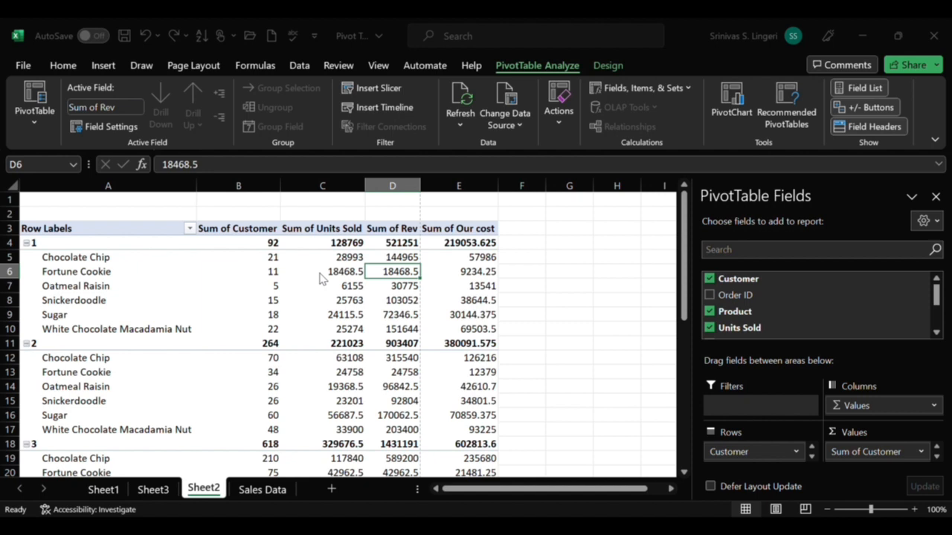
pyautogui.click(377, 359)
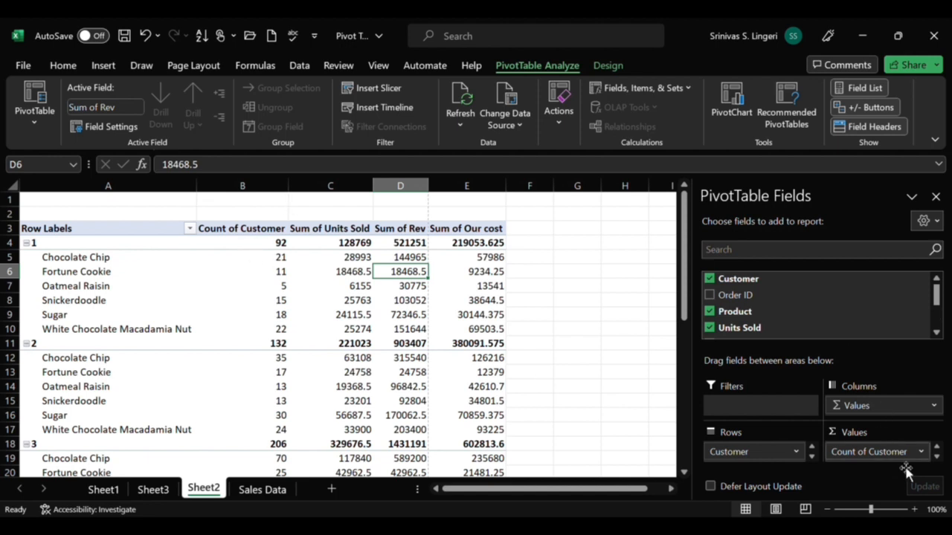
# Step: Add Customer to the values a second time as a sum beside the count, and open its value field settings
pyautogui.moveTo(809, 280); pyautogui.dragTo(866, 455)
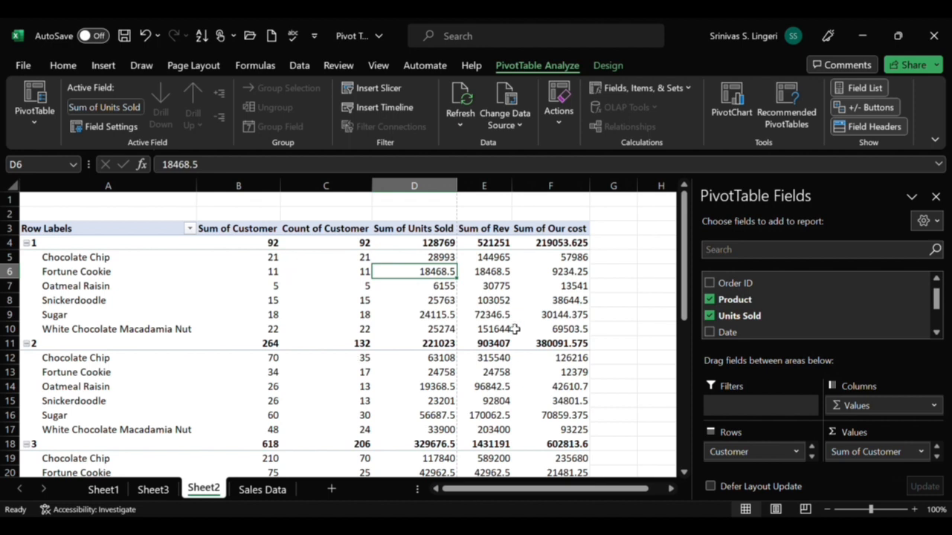
pyautogui.click(890, 456)
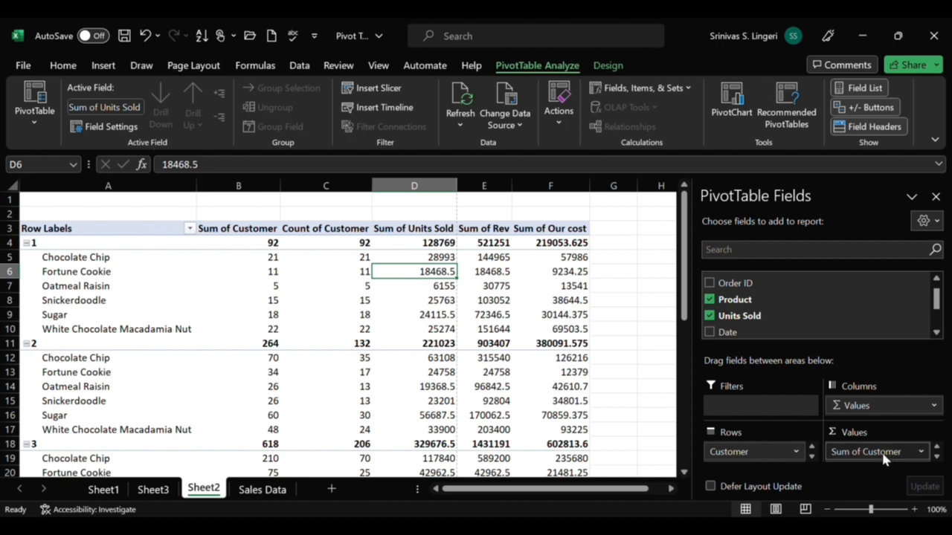
pyautogui.click(877, 436)
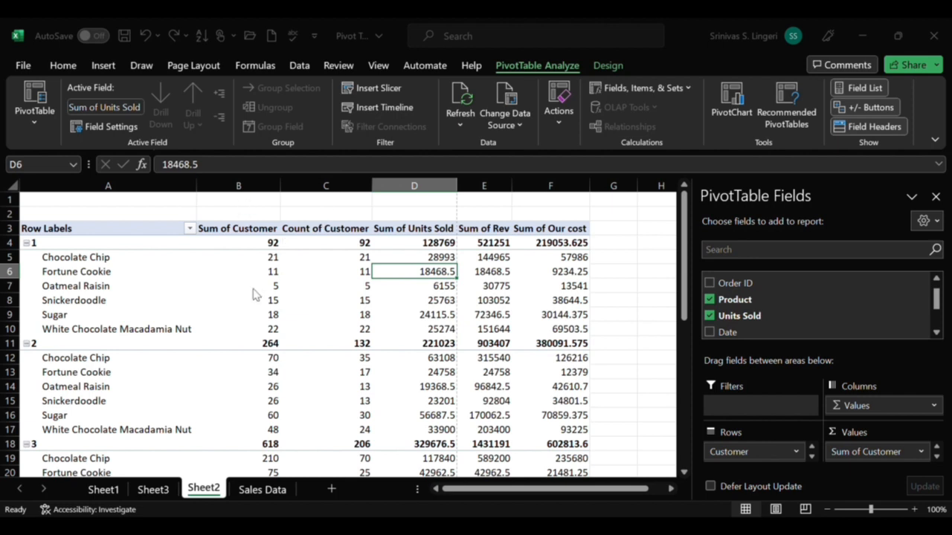
pyautogui.click(341, 360)
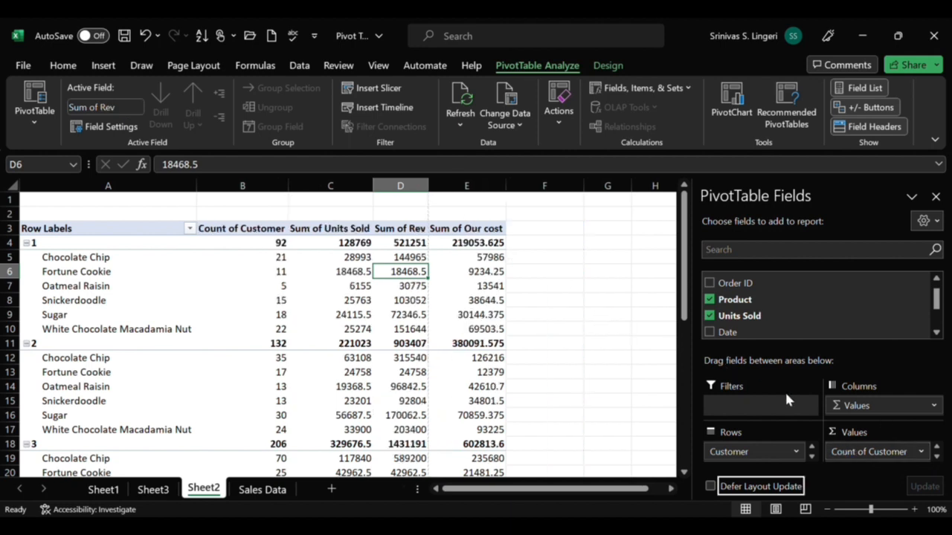
# Step: Move Product from the PivotTable's row fields to the report filter
pyautogui.scroll(-1, 760, 327)
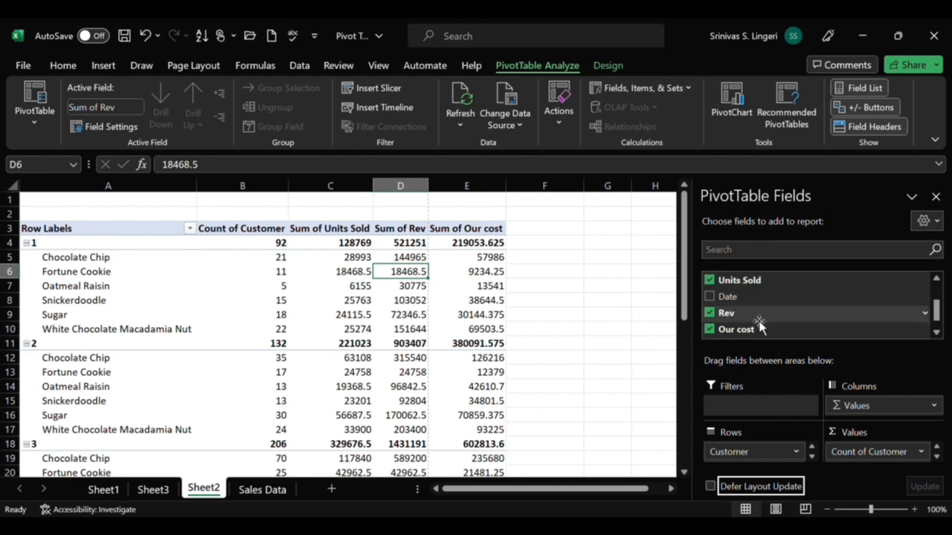
pyautogui.scroll(1, 766, 317)
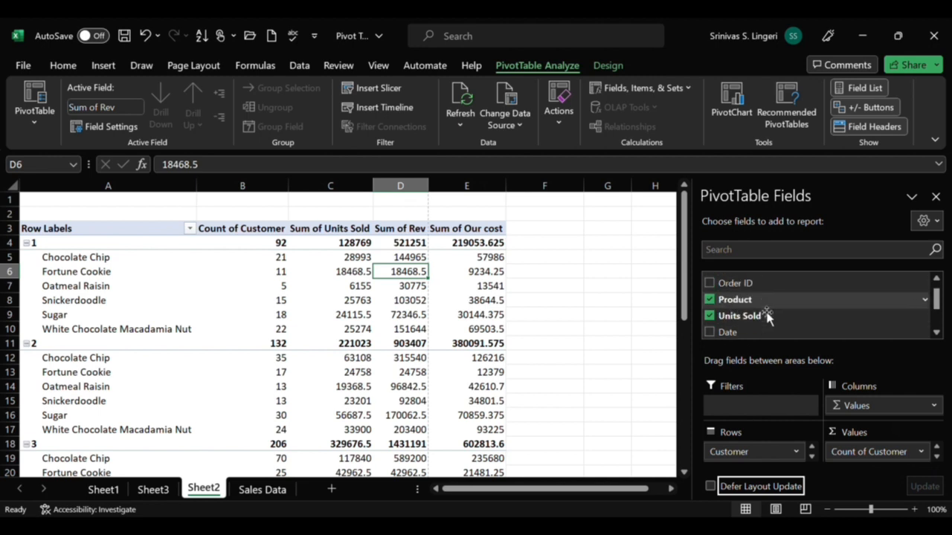
pyautogui.moveTo(766, 301); pyautogui.dragTo(744, 407)
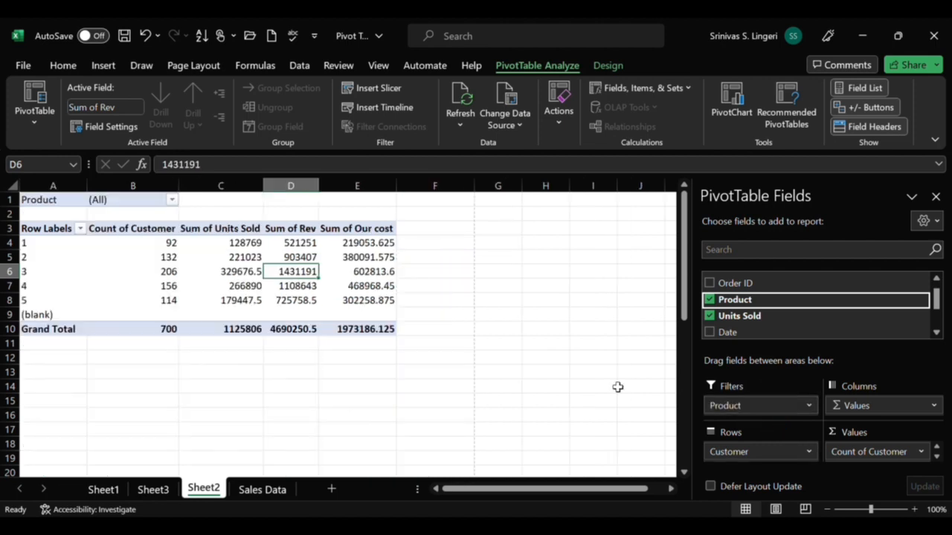
# Step: Limit the Product report filter to multiple selected items, and undo that filter
pyautogui.click(352, 242)
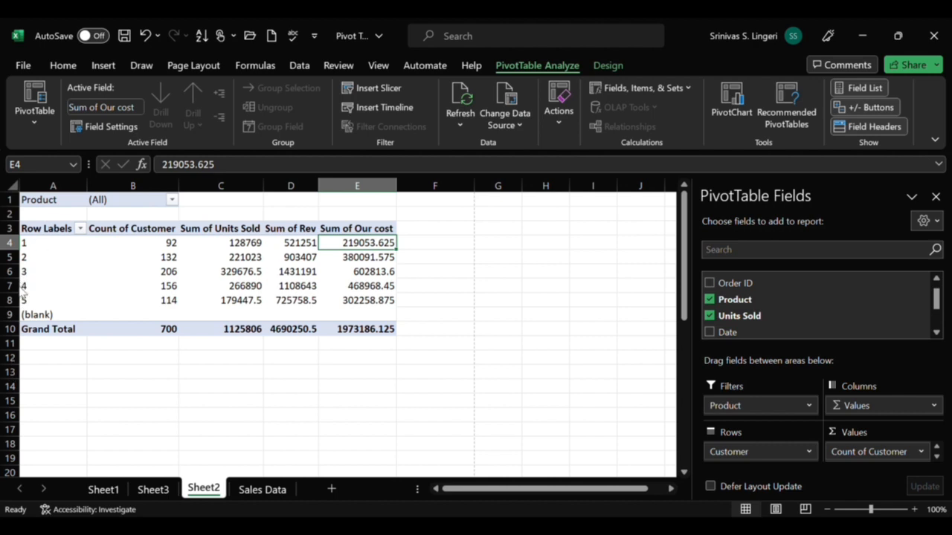
pyautogui.click(129, 395)
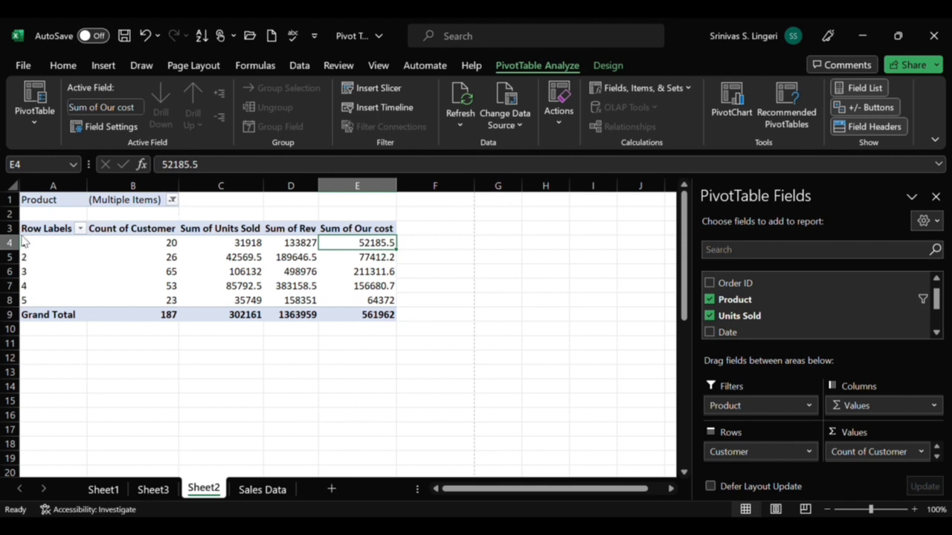
pyautogui.hotkey('ctrl', 'z')
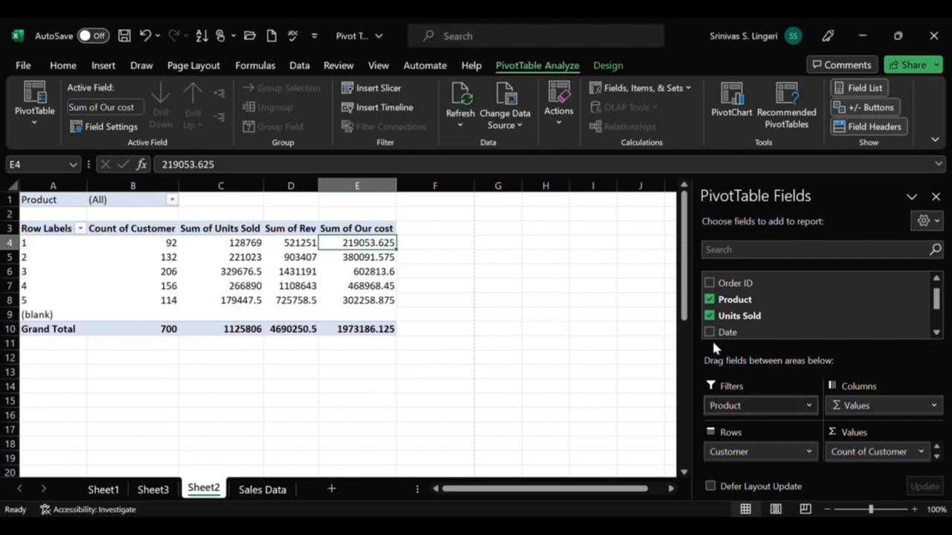
# Step: Remove Product from the report filter and add it back to the rows beneath Customer
pyautogui.click(736, 374)
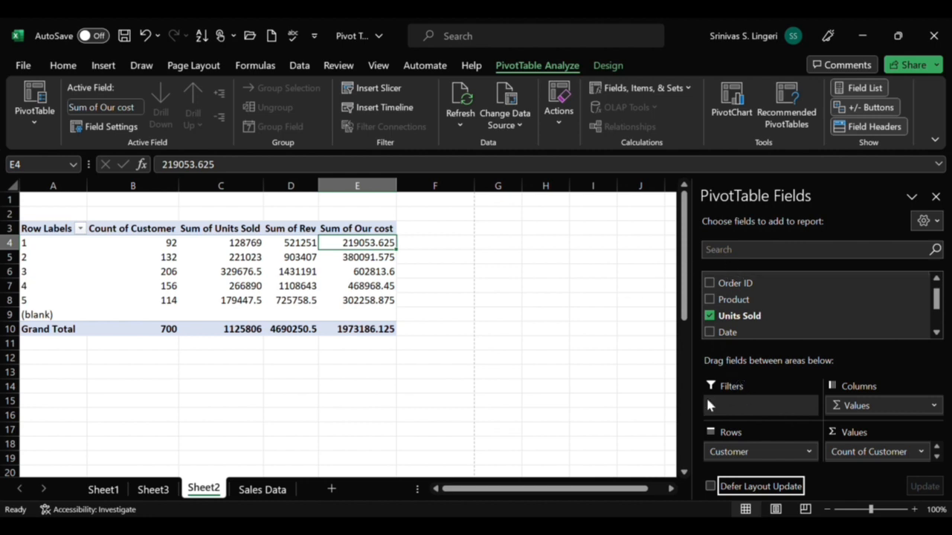
pyautogui.click(712, 300)
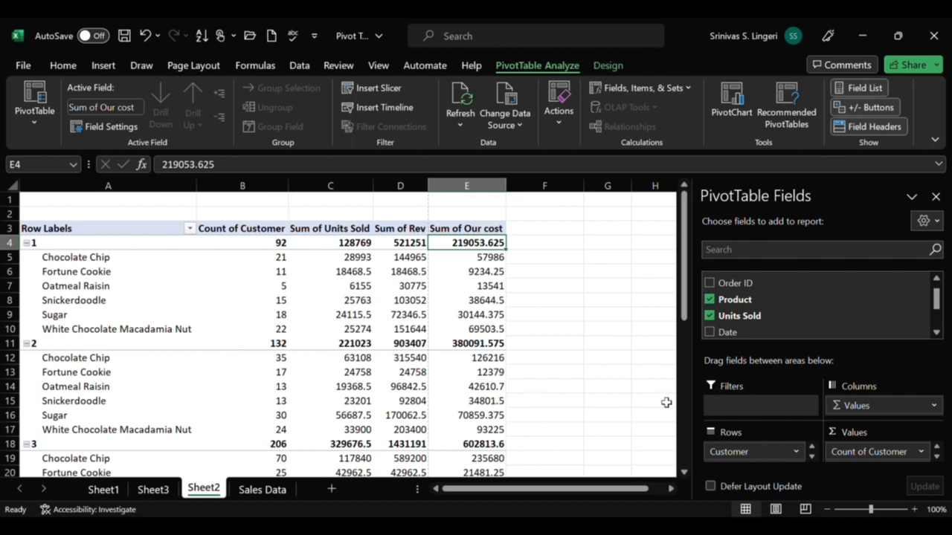
# Step: Show the customer subtotals at the bottom of each group, and return them to the top
pyautogui.click(279, 289)
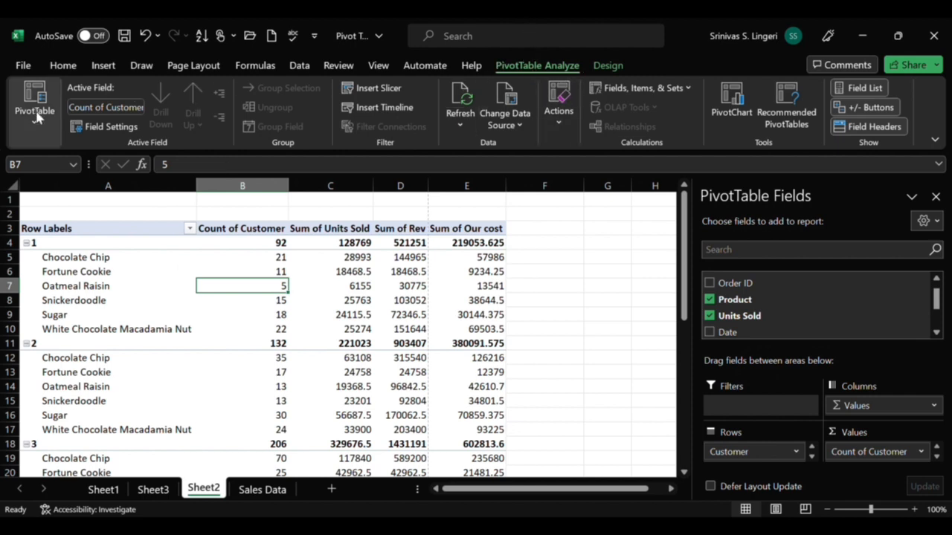
pyautogui.click(614, 69)
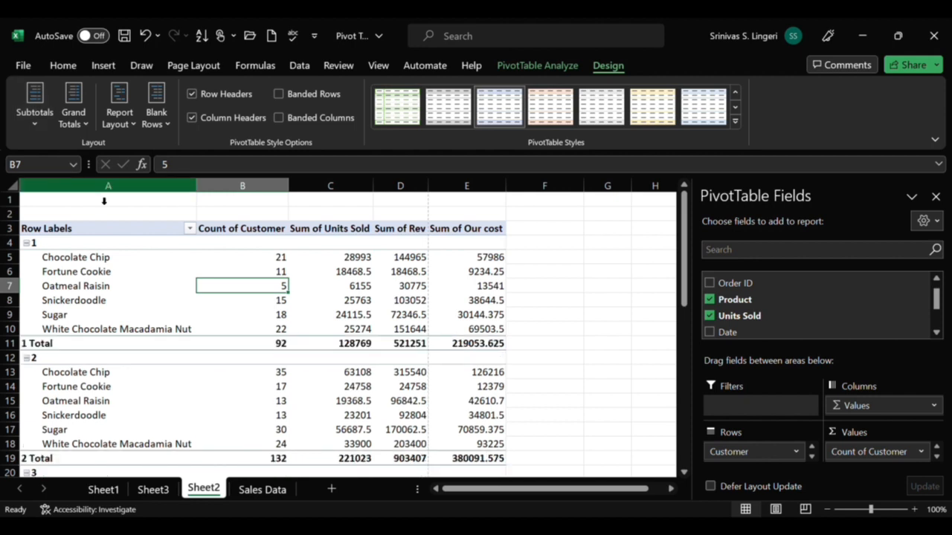
pyautogui.click(36, 116)
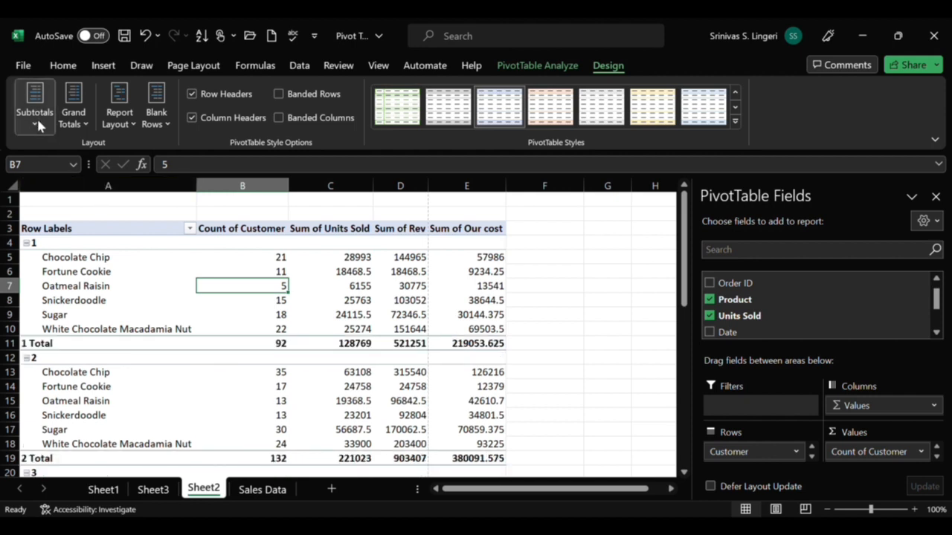
pyautogui.click(57, 212)
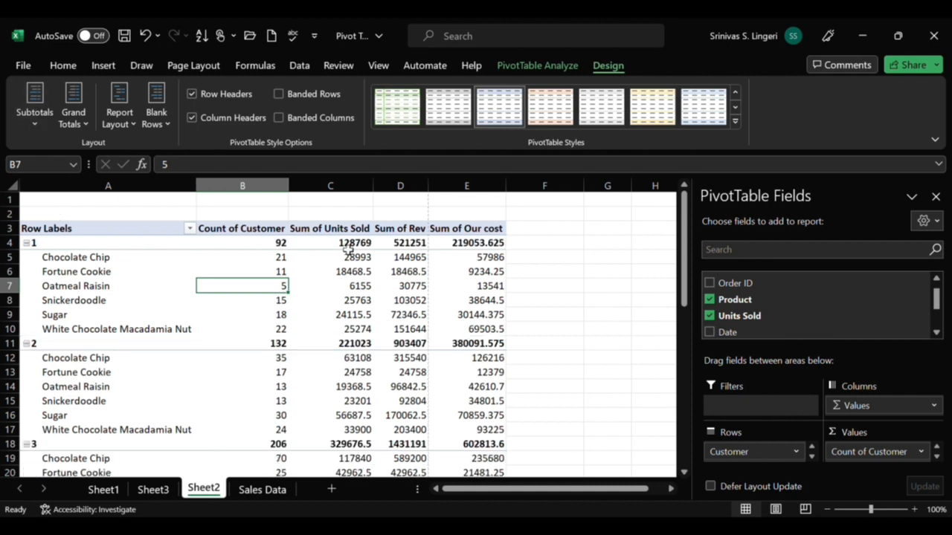
# Step: Place the subtotals at the bottom of each group again and apply the Compact Form report layout
pyautogui.click(46, 112)
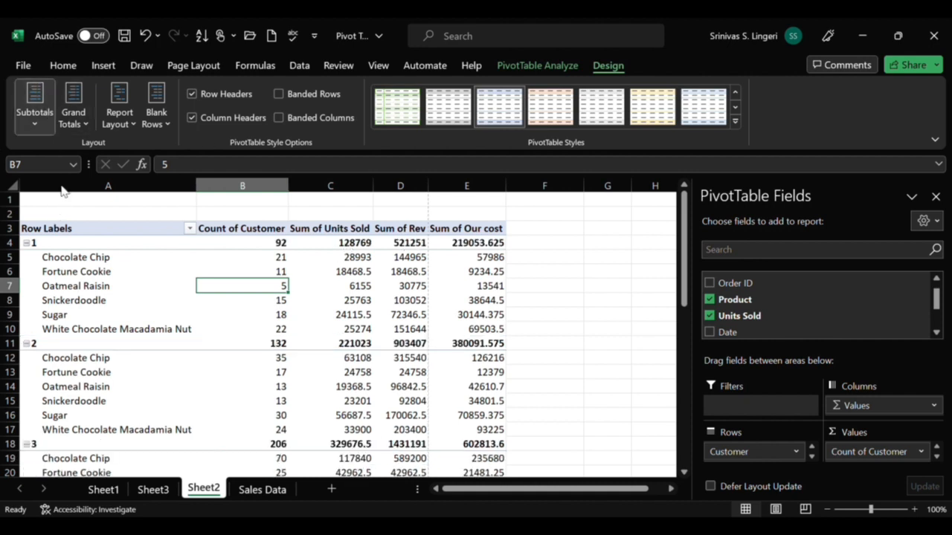
pyautogui.click(132, 196)
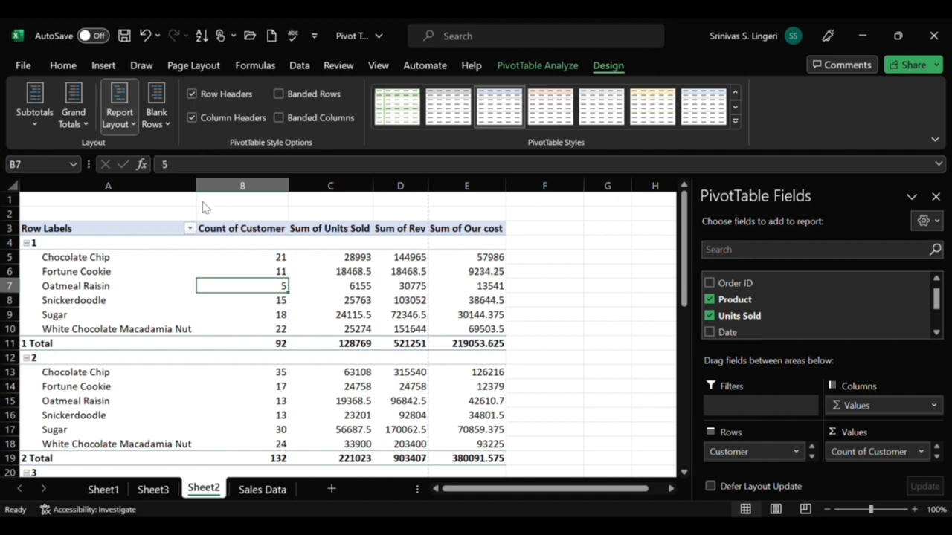
pyautogui.click(207, 155)
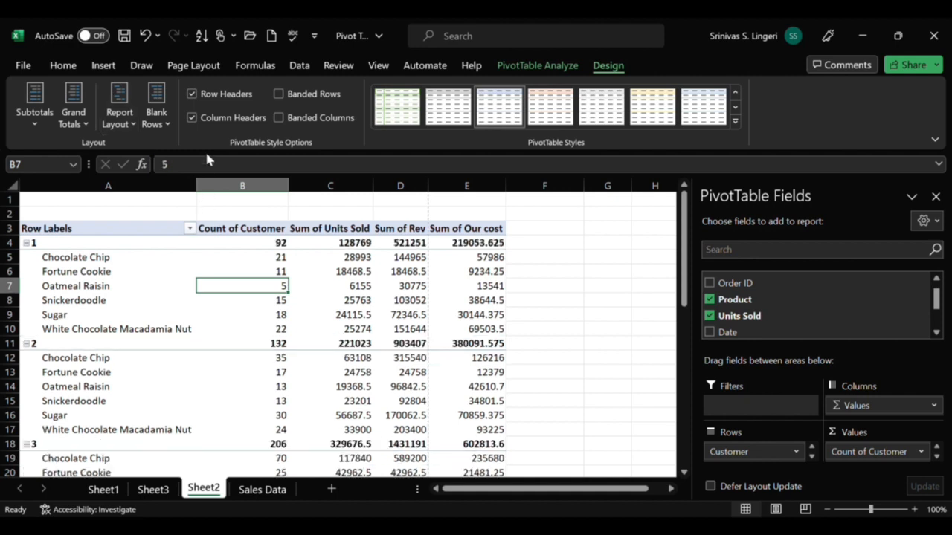
# Step: Show the PivotTable in Outline Form and check how Customer and Product are laid out in separate columns
pyautogui.click(116, 128)
pyautogui.click(156, 195)
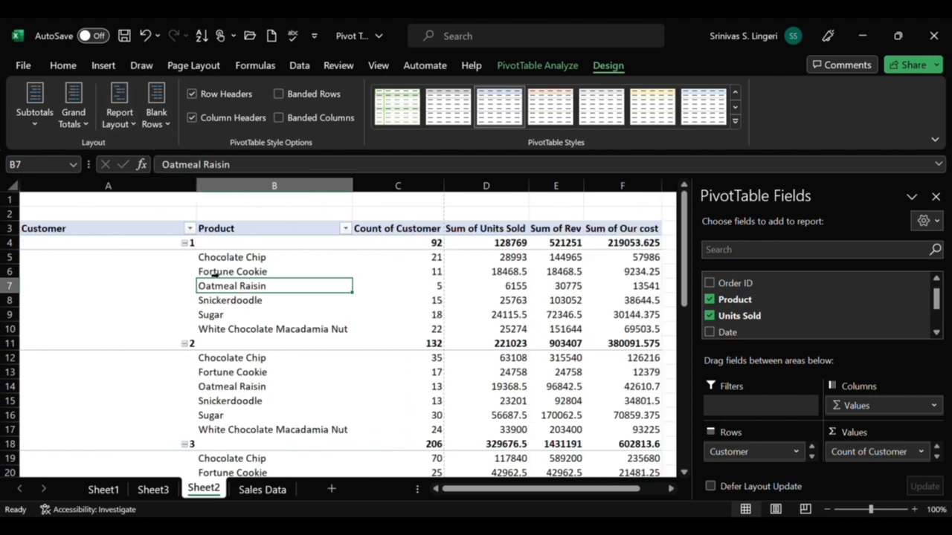
pyautogui.hscroll(2, 317, 391)
pyautogui.hscroll(-2, 317, 391)
# Step: Change the PivotTable's report layout to Tabular Form
pyautogui.click(121, 127)
pyautogui.click(161, 192)
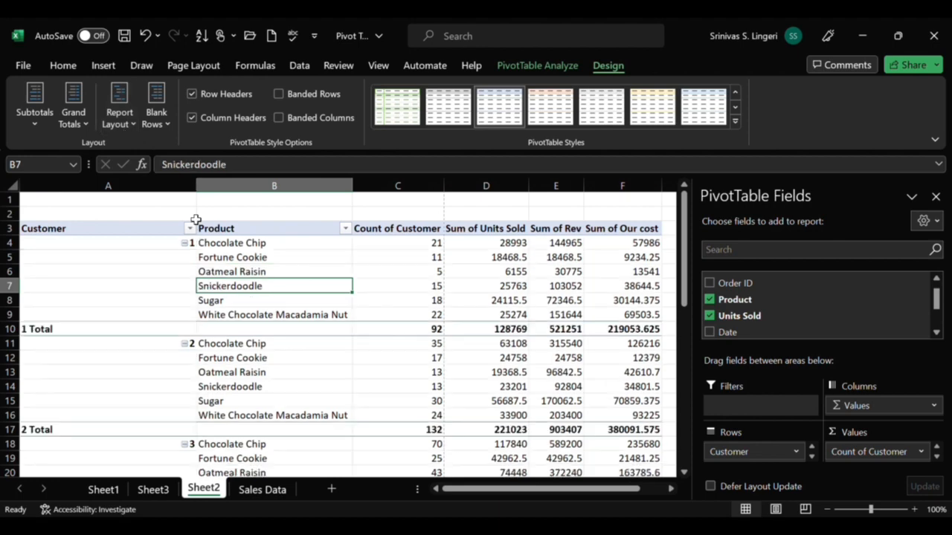
pyautogui.hscroll(-2, 468, 454)
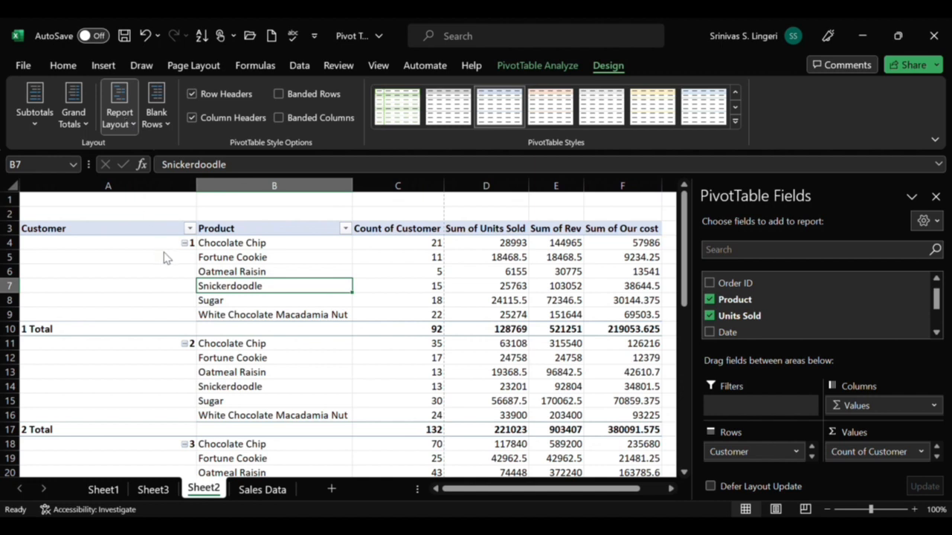
# Step: Repeat all item labels in the Customer column, and turn the repeated labels off again
pyautogui.click(166, 258)
pyautogui.click(128, 123)
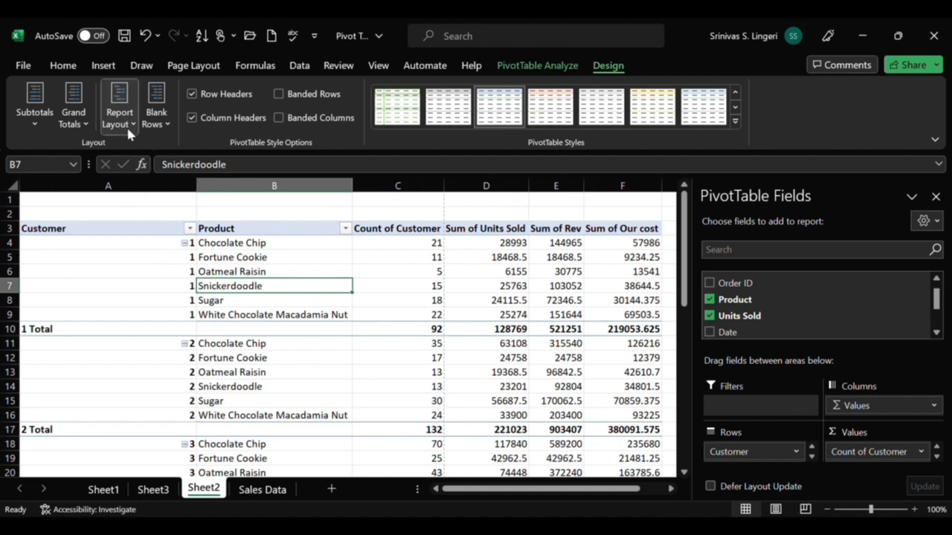
pyautogui.click(191, 278)
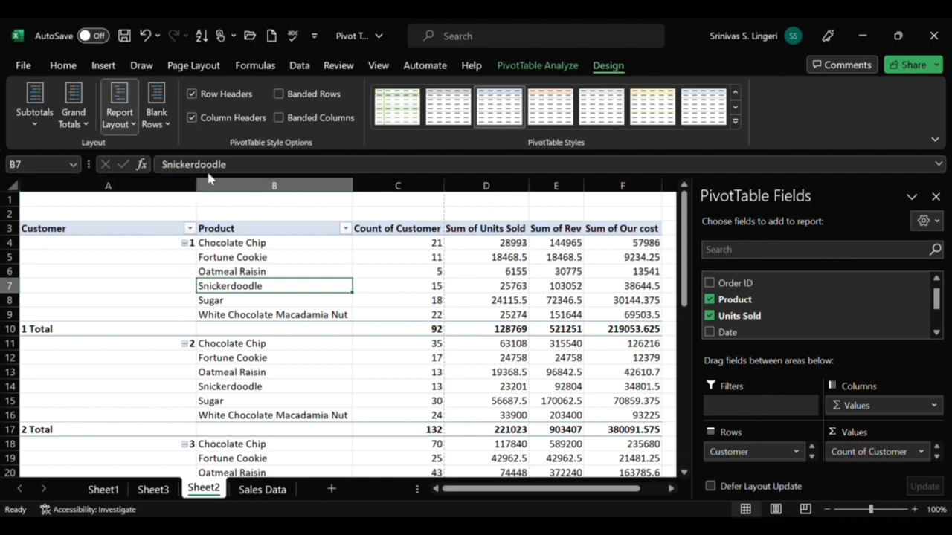
# Step: Review the tabular layout across the value columns and switch the report back to Outline Form
pyautogui.hscroll(3, 414, 356)
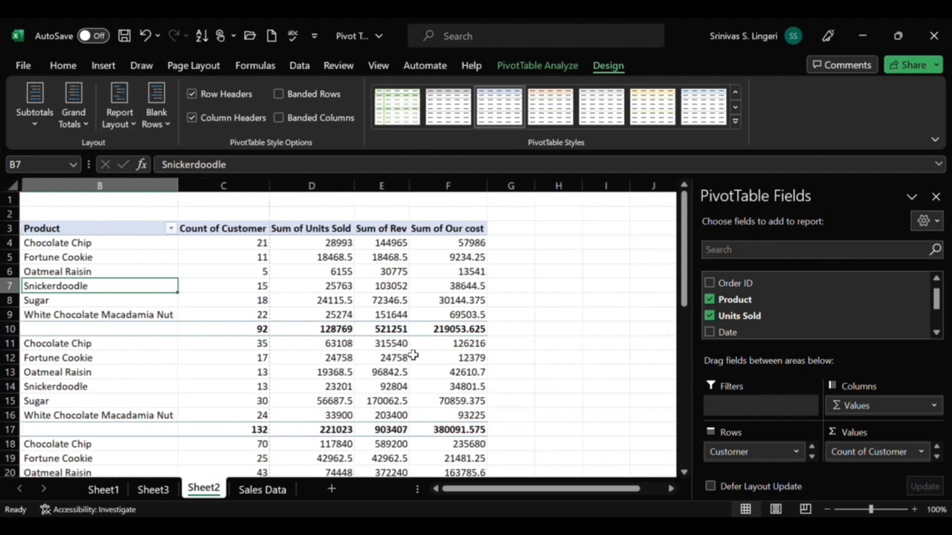
pyautogui.hscroll(-3, 414, 356)
pyautogui.click(155, 199)
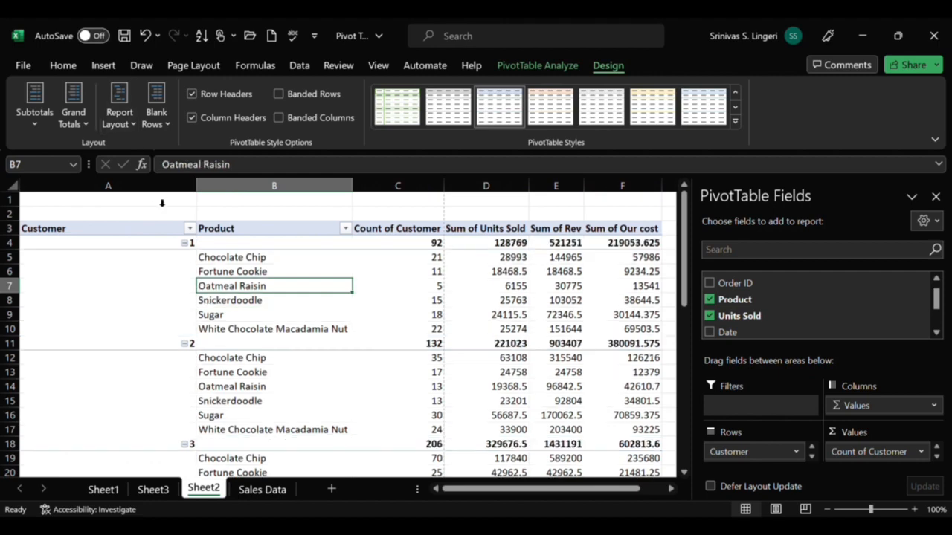
# Step: Return the report to Compact Form, insert a blank line after each customer group, and check the spacing
pyautogui.click(123, 117)
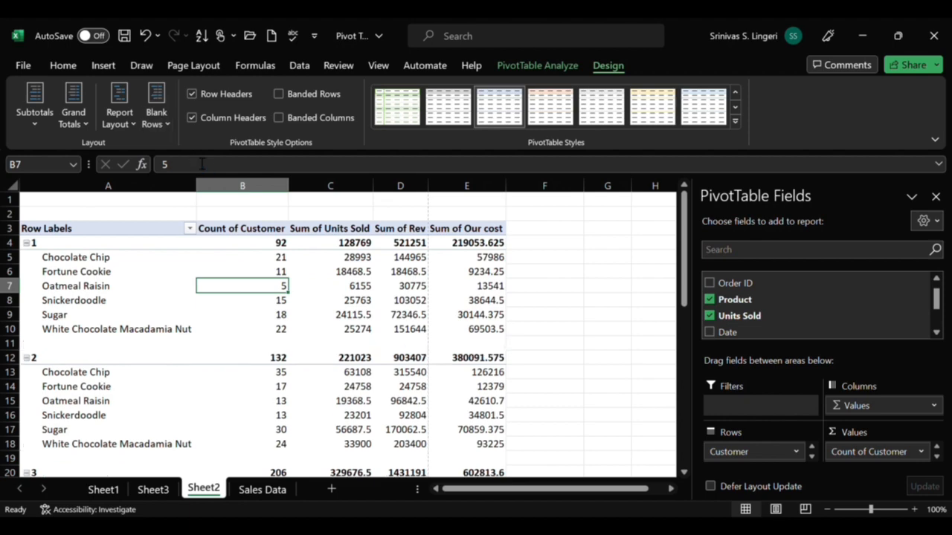
pyautogui.scroll(-3, 258, 264)
pyautogui.click(258, 264)
pyautogui.scroll(3, 258, 264)
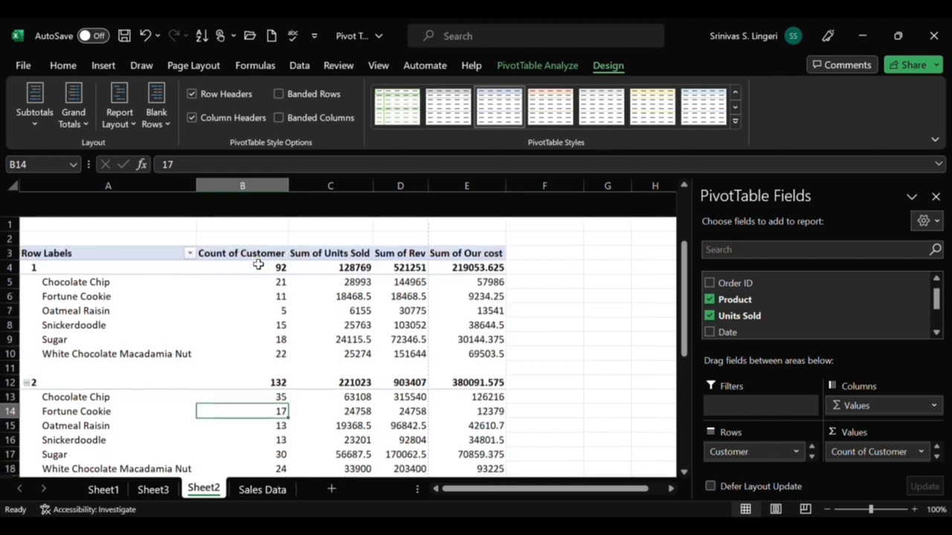
# Step: Remove the blank line after each customer group
pyautogui.click(161, 117)
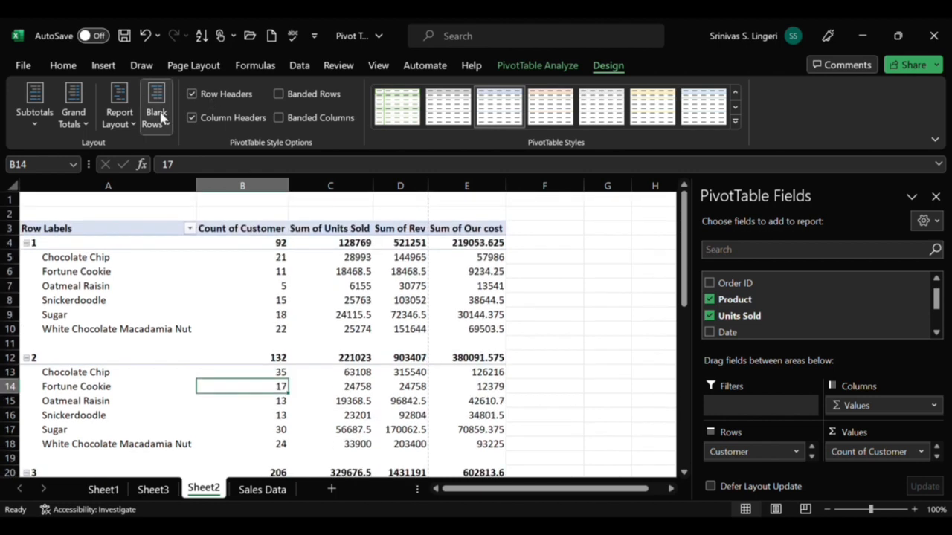
pyautogui.click(191, 192)
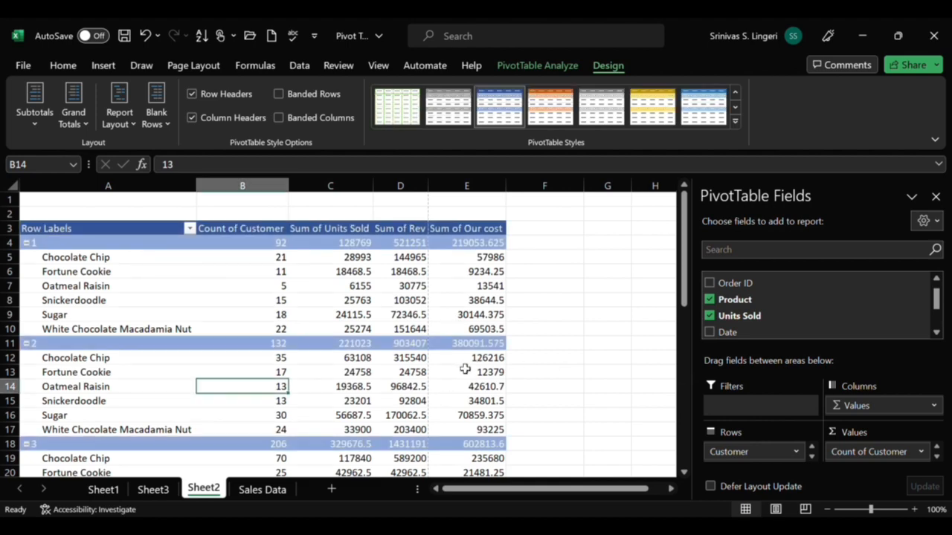
# Step: Widen the Sum of Rev column slightly so its values have more room
pyautogui.click(551, 355)
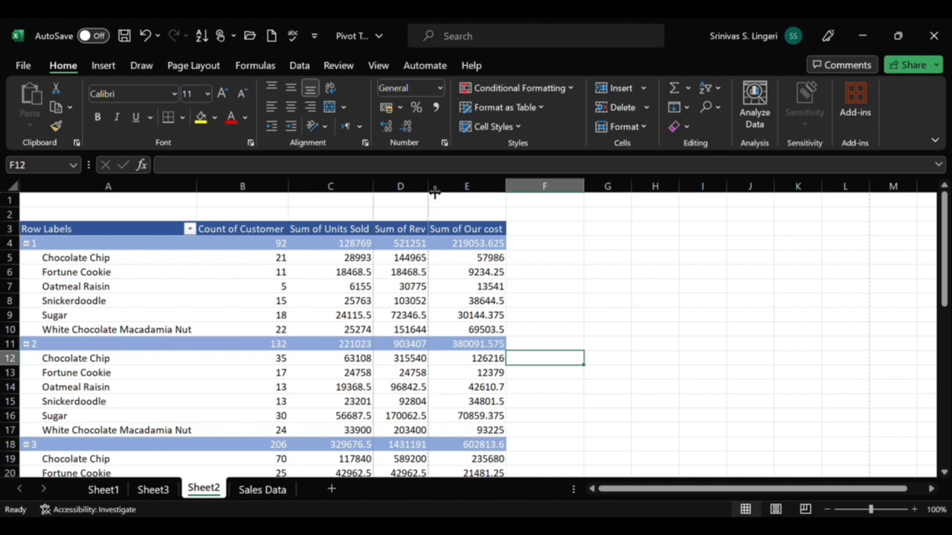
pyautogui.moveTo(435, 192); pyautogui.dragTo(446, 186)
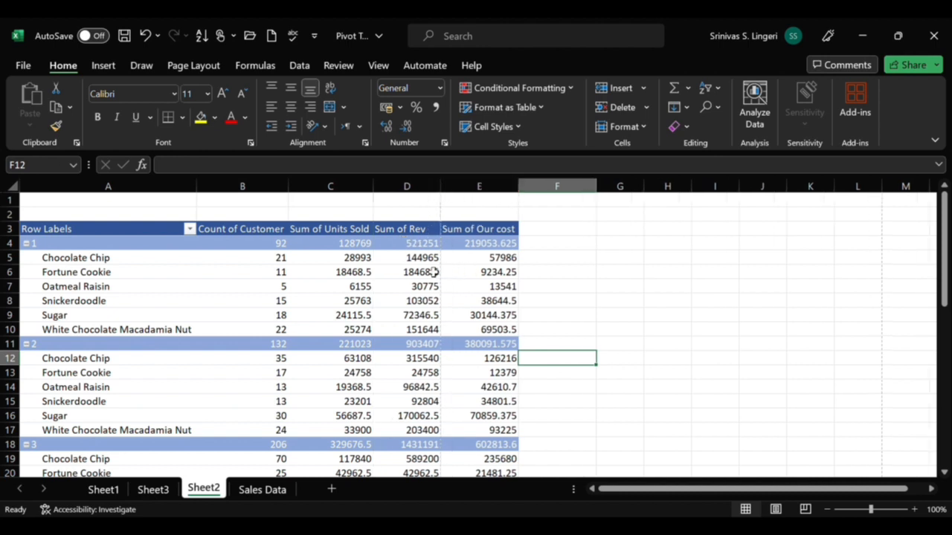
pyautogui.click(396, 263)
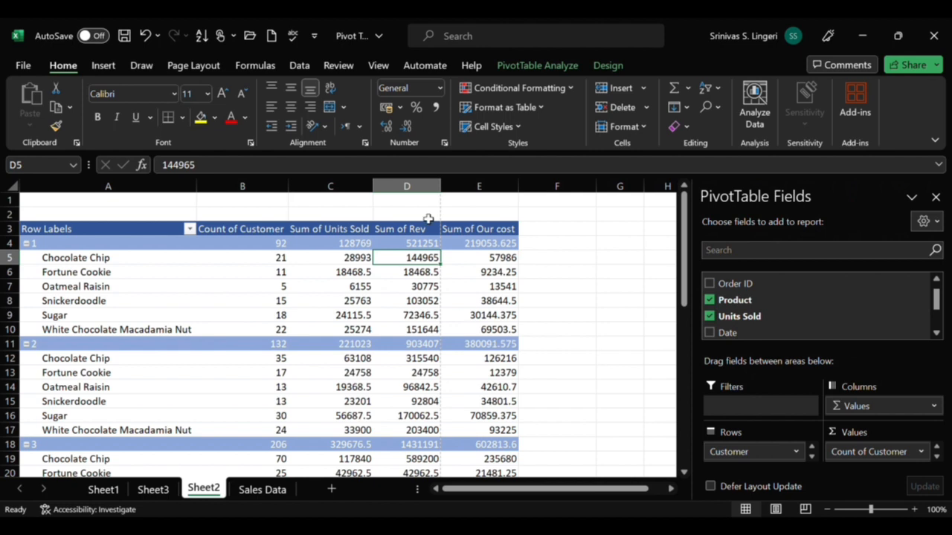
# Step: Format the Sum of Rev value field as Currency in rupees with two decimals
pyautogui.click(411, 289)
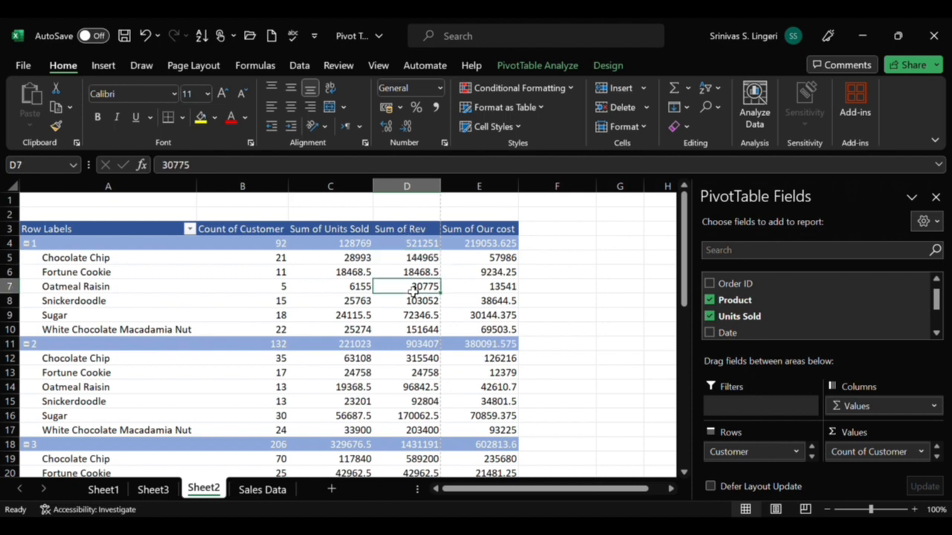
pyautogui.click(937, 457)
pyautogui.click(937, 456)
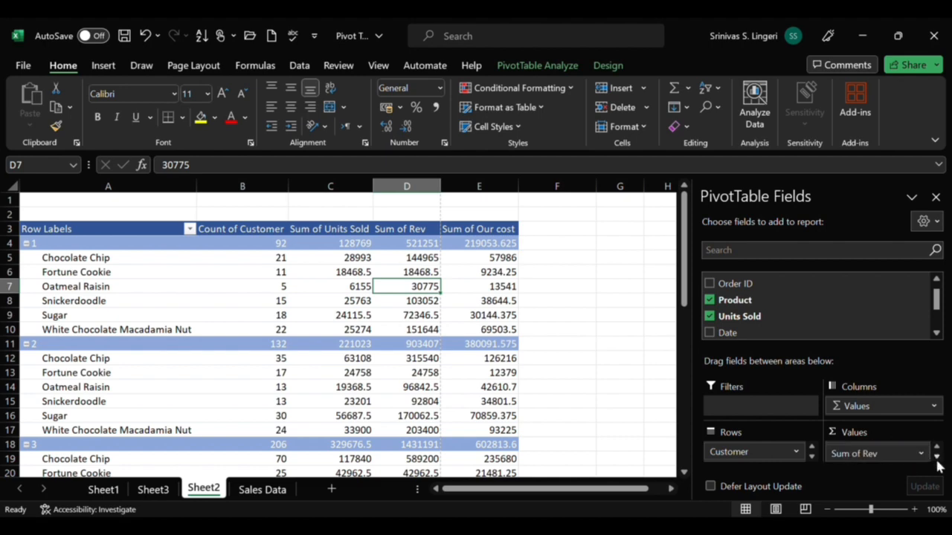
pyautogui.click(937, 457)
pyautogui.click(937, 447)
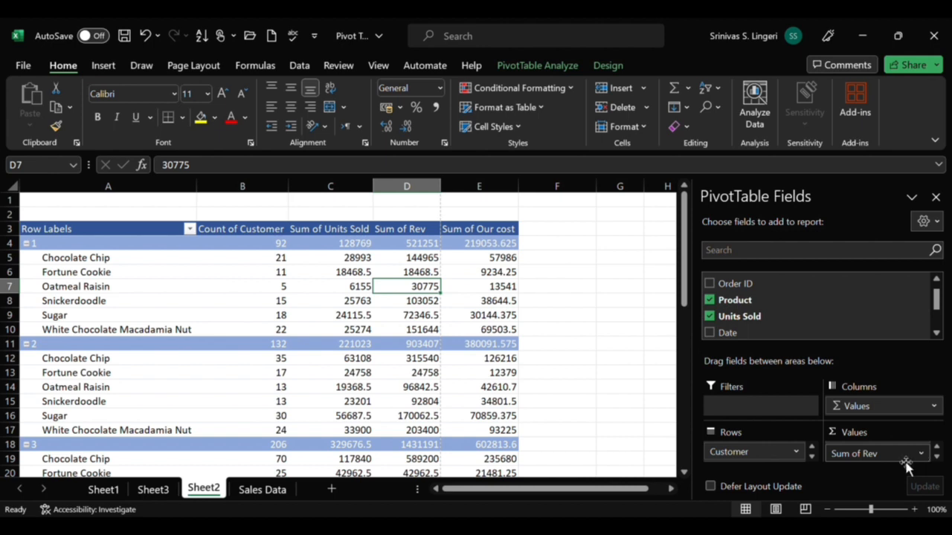
pyautogui.click(845, 447)
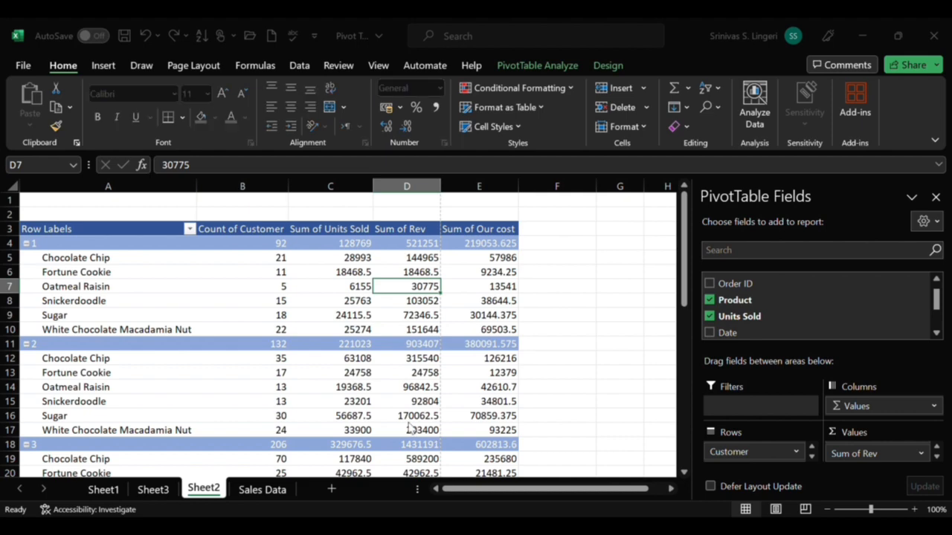
pyautogui.click(353, 363)
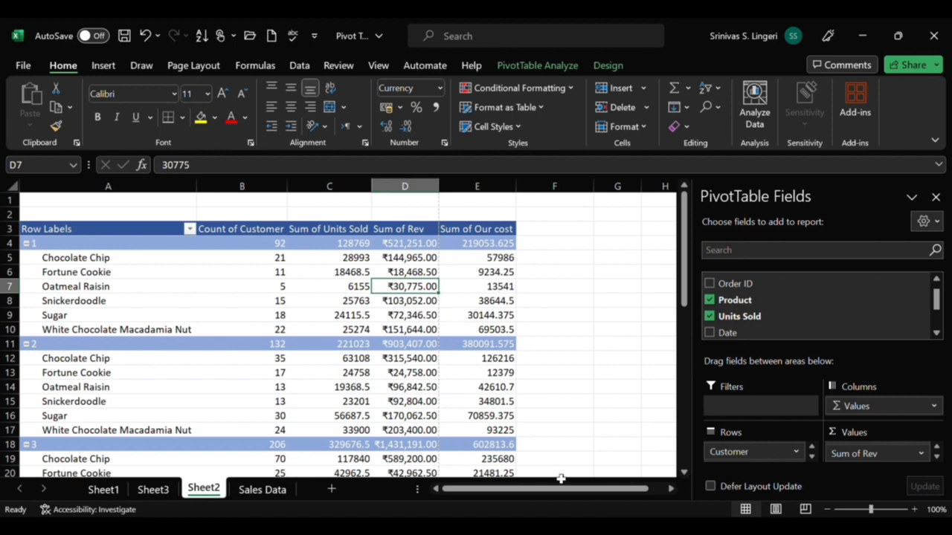
# Step: Apply the rupee Currency format with two decimals to the Sum of Our cost value field
pyautogui.click(482, 258)
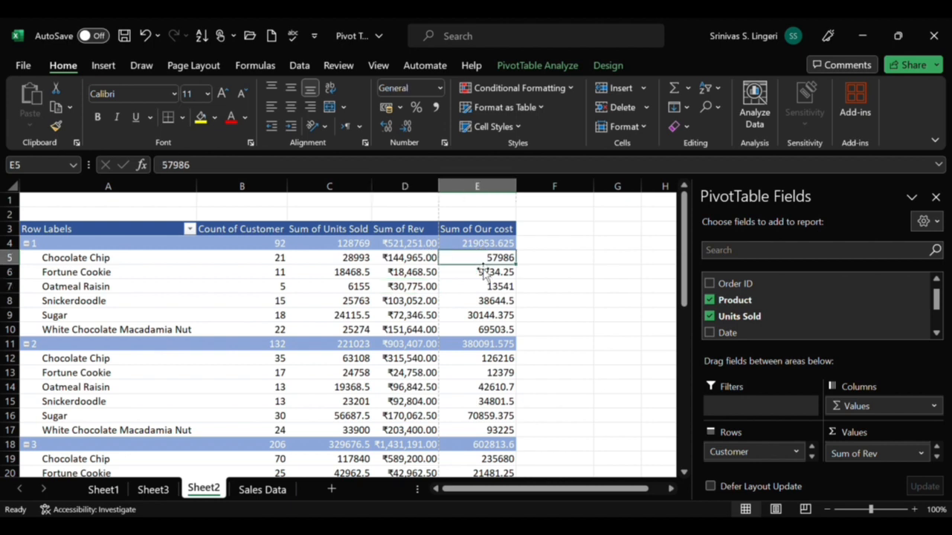
pyautogui.click(936, 459)
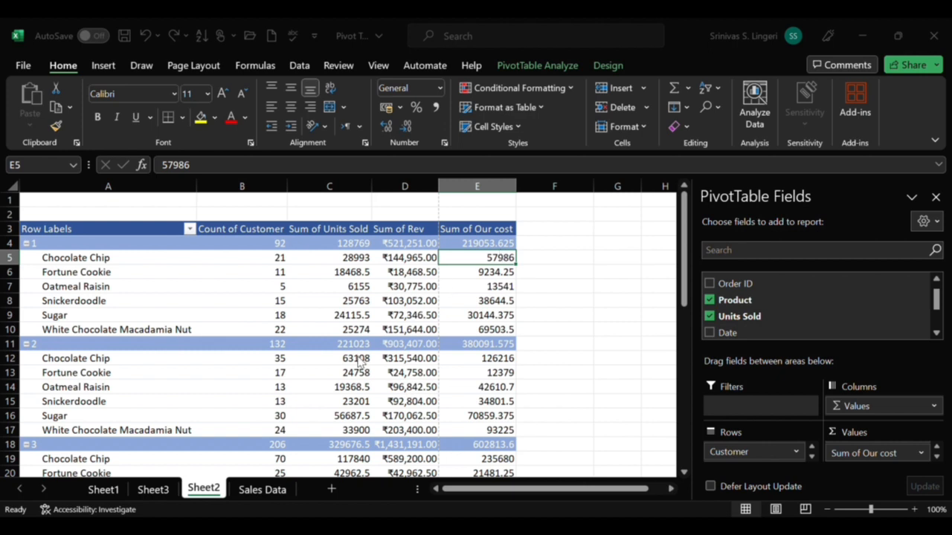
pyautogui.click(406, 421)
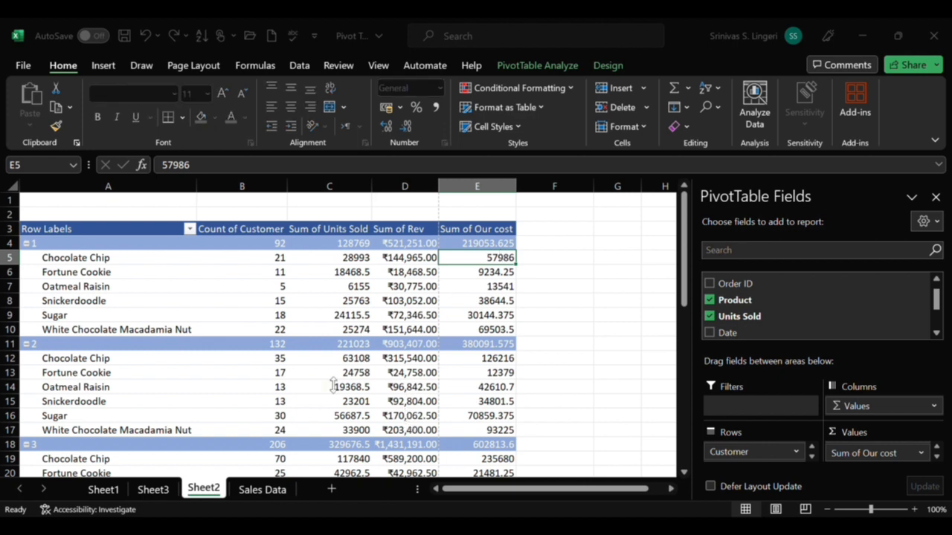
pyautogui.click(329, 358)
pyautogui.click(638, 302)
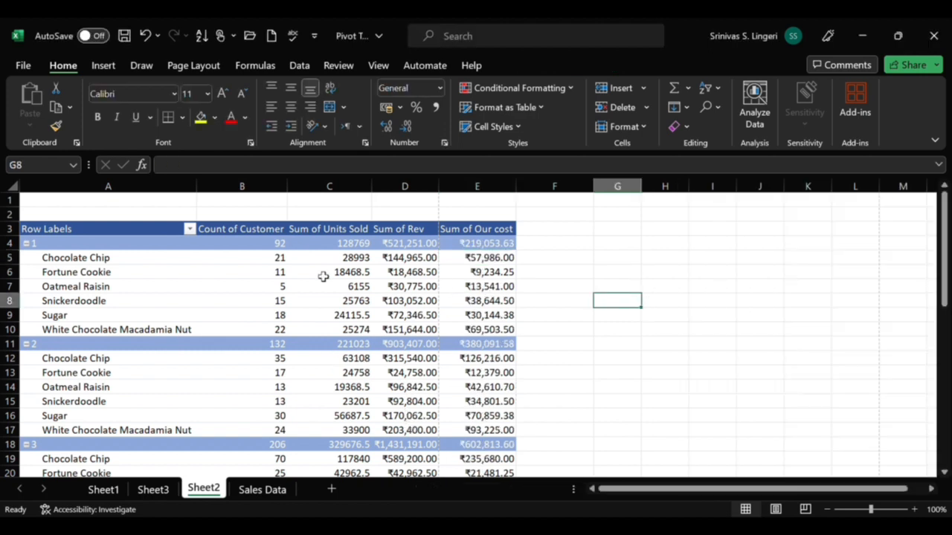
pyautogui.click(351, 301)
pyautogui.click(340, 247)
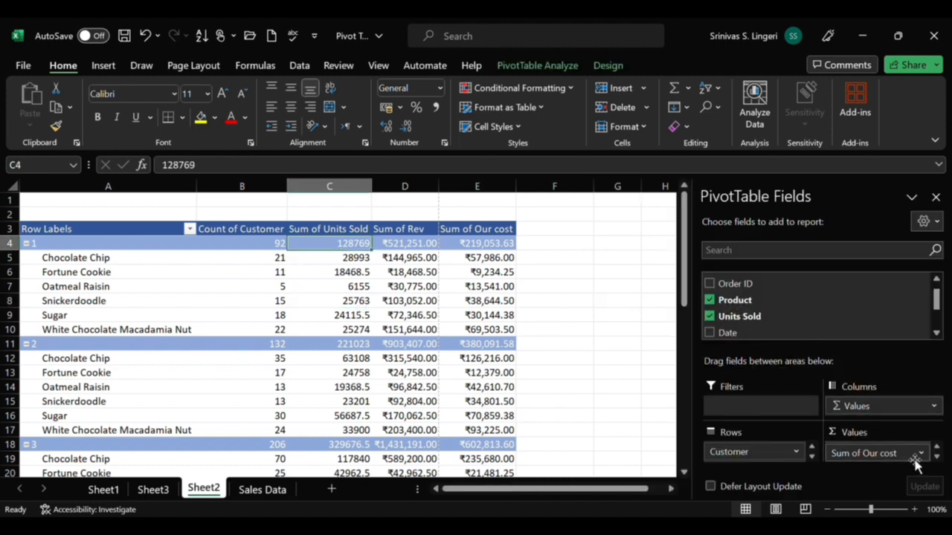
pyautogui.click(502, 286)
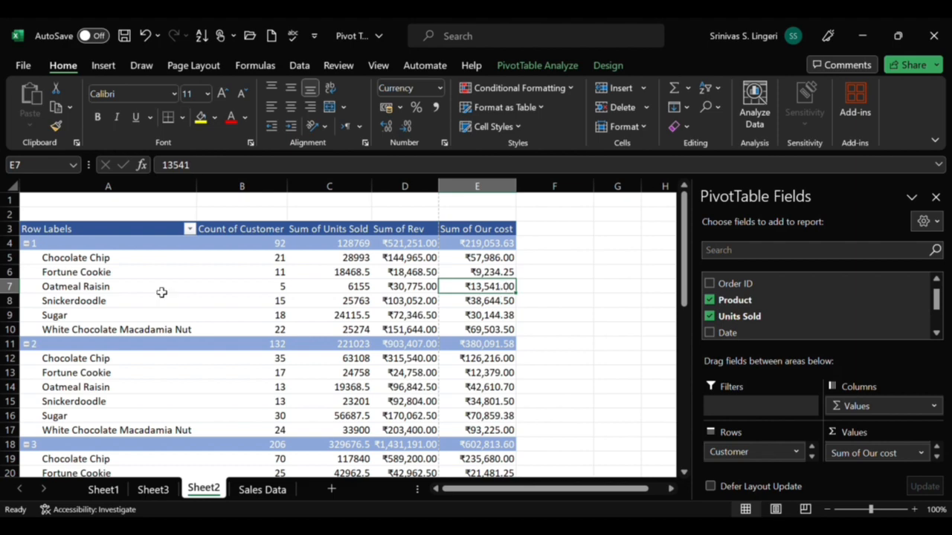
pyautogui.click(593, 407)
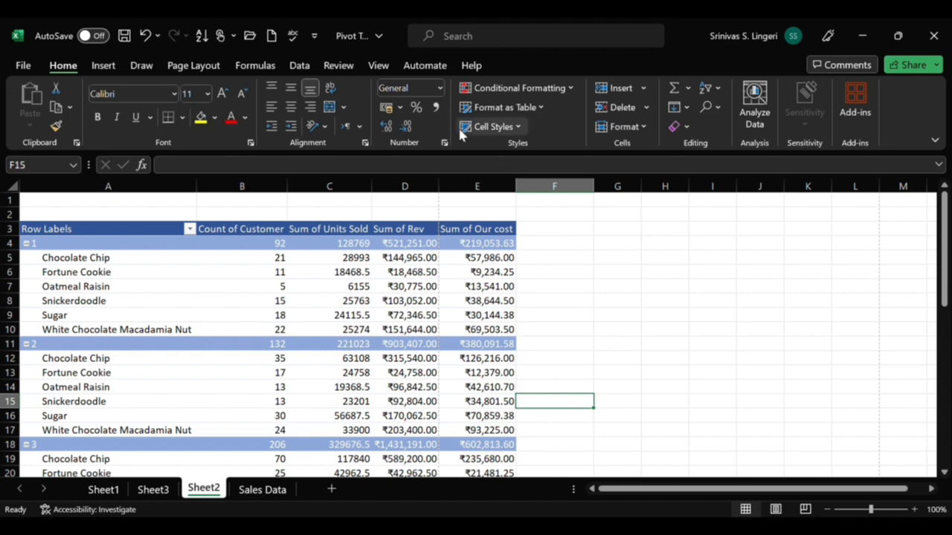
pyautogui.click(436, 290)
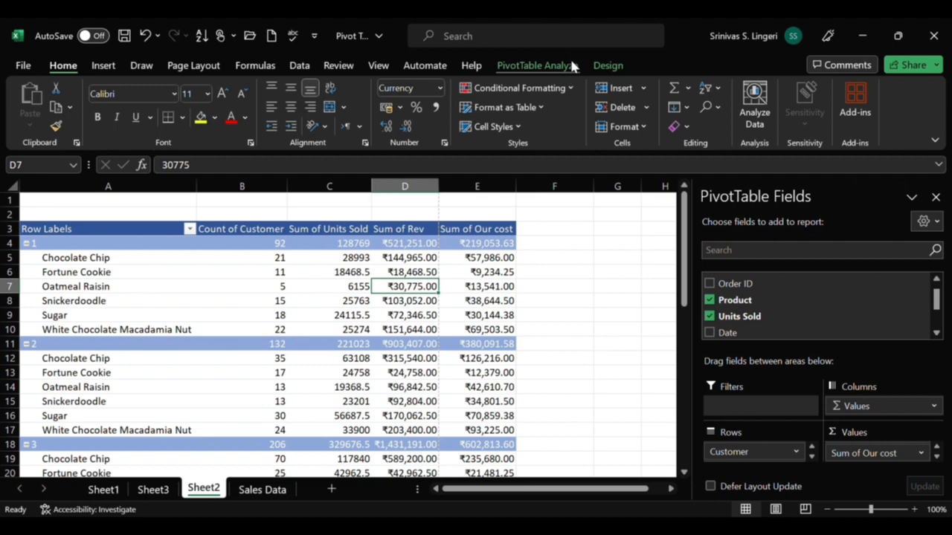
# Step: Add filter buttons to the PivotTable's value headers, and widen the Sum of Rev and Sum of Our cost columns
pyautogui.click(546, 234)
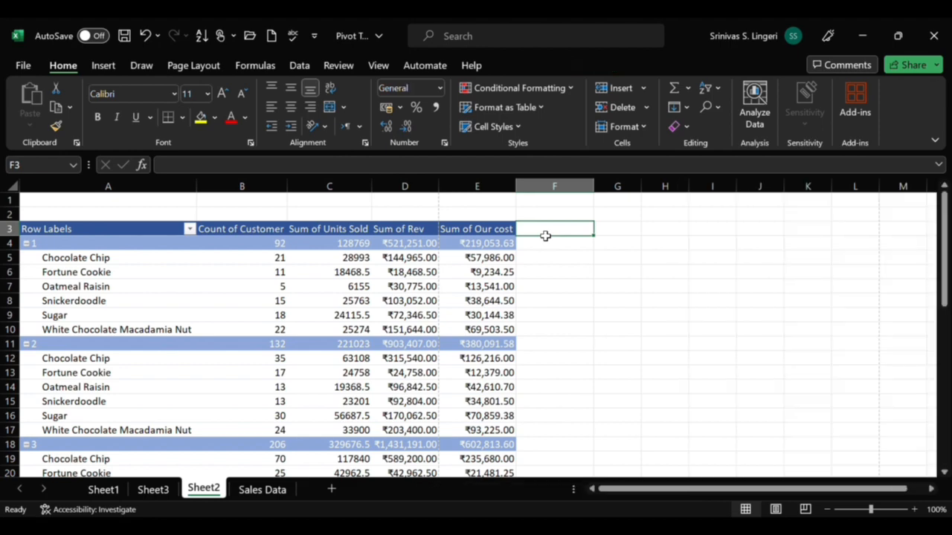
pyautogui.click(470, 245)
pyautogui.click(560, 237)
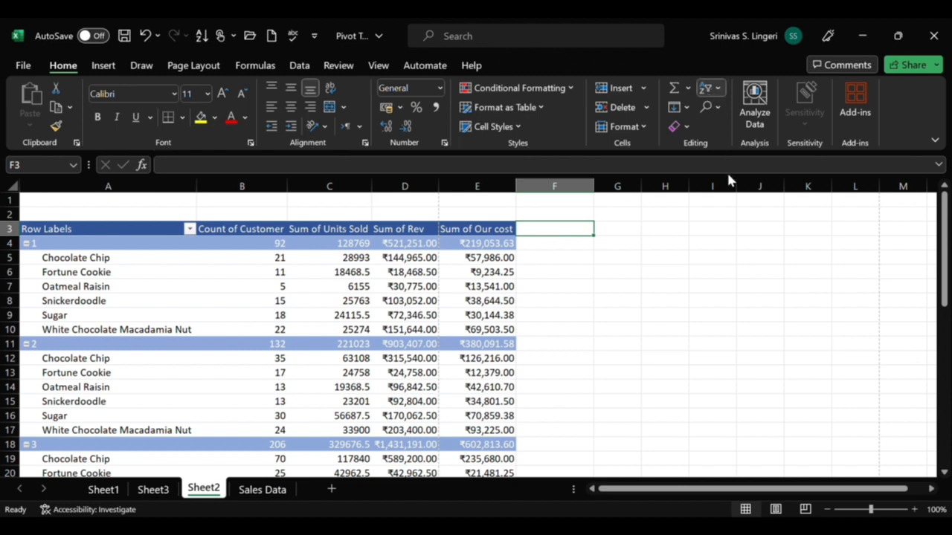
pyautogui.hotkey('ctrl', 'shift', 'l')
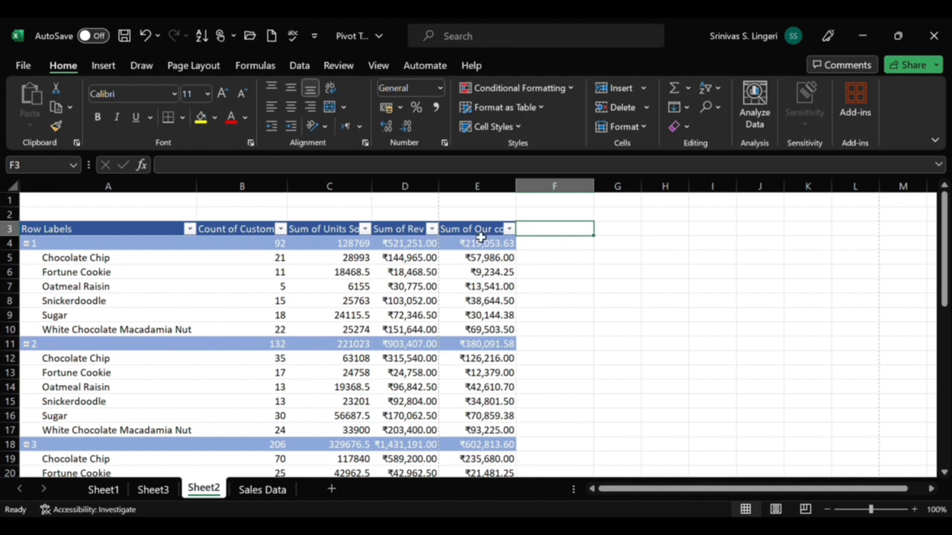
pyautogui.moveTo(443, 192); pyautogui.dragTo(453, 191)
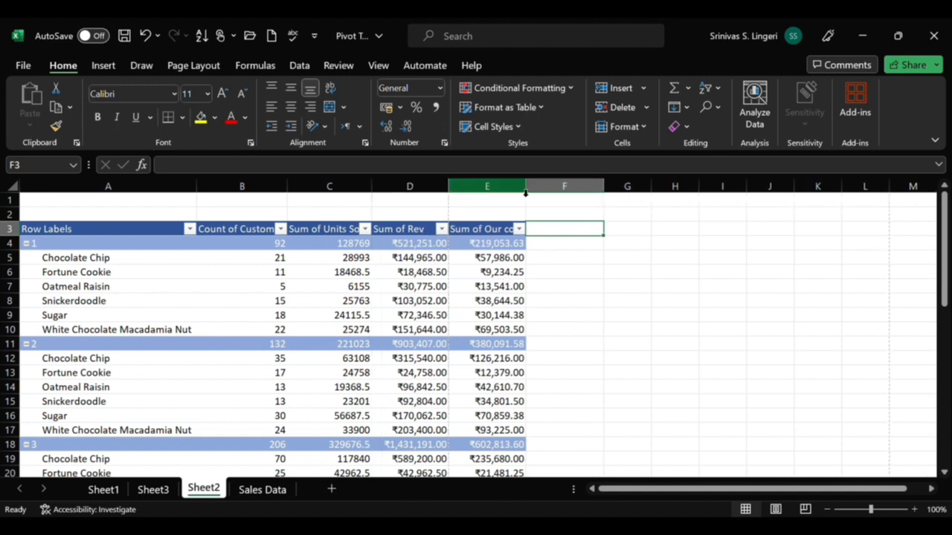
pyautogui.moveTo(527, 192); pyautogui.dragTo(558, 192)
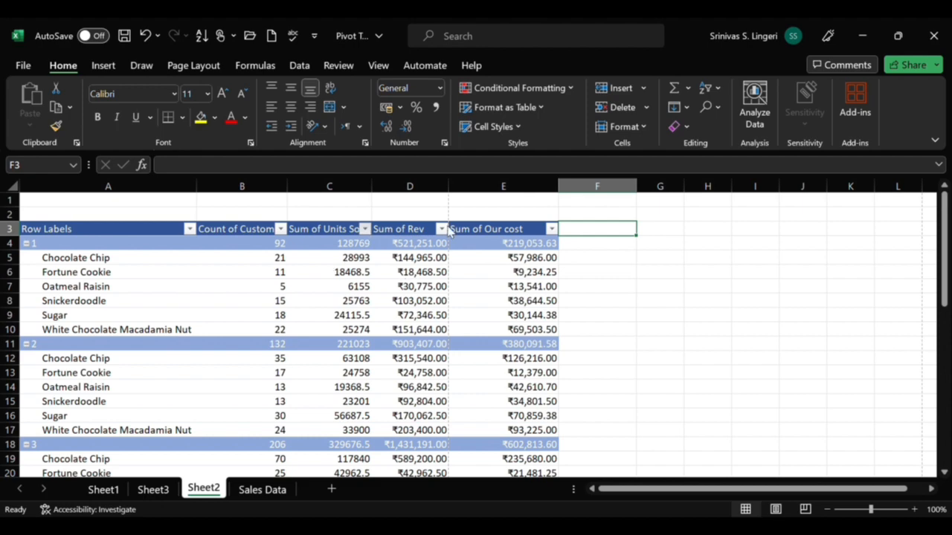
# Step: Filter the Row Labels column to show only Chocolate Chip and Fortune Cookie under each customer
pyautogui.click(159, 233)
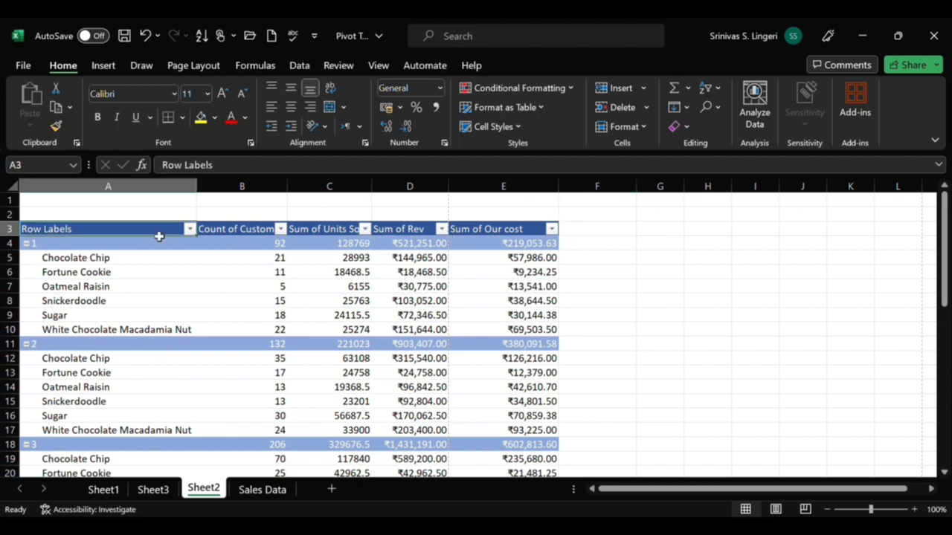
pyautogui.click(174, 276)
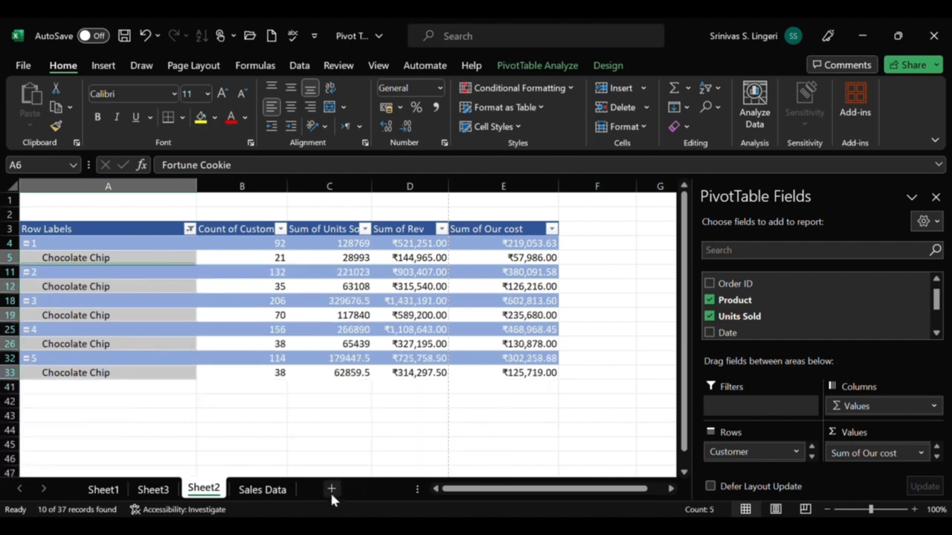
pyautogui.click(260, 446)
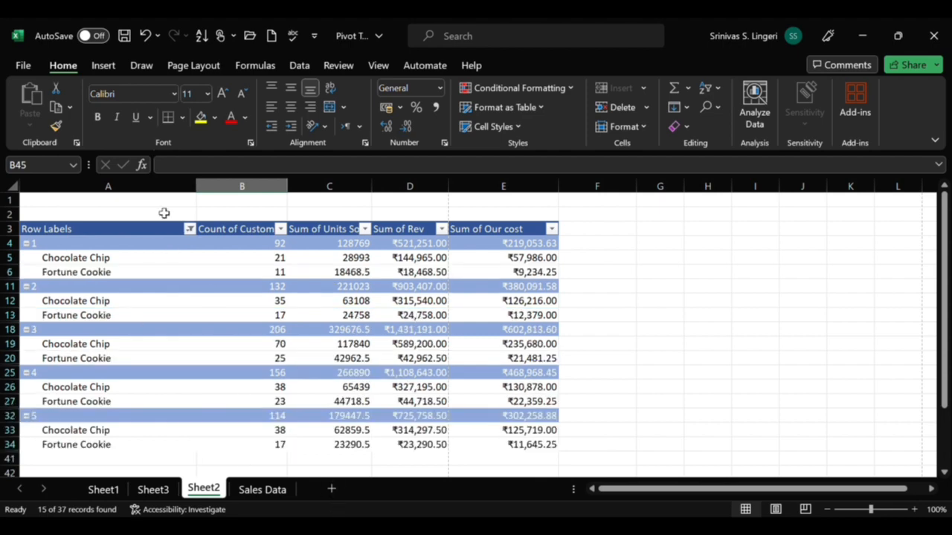
# Step: Try the Customer field in the Columns area, and undo the move
pyautogui.click(437, 314)
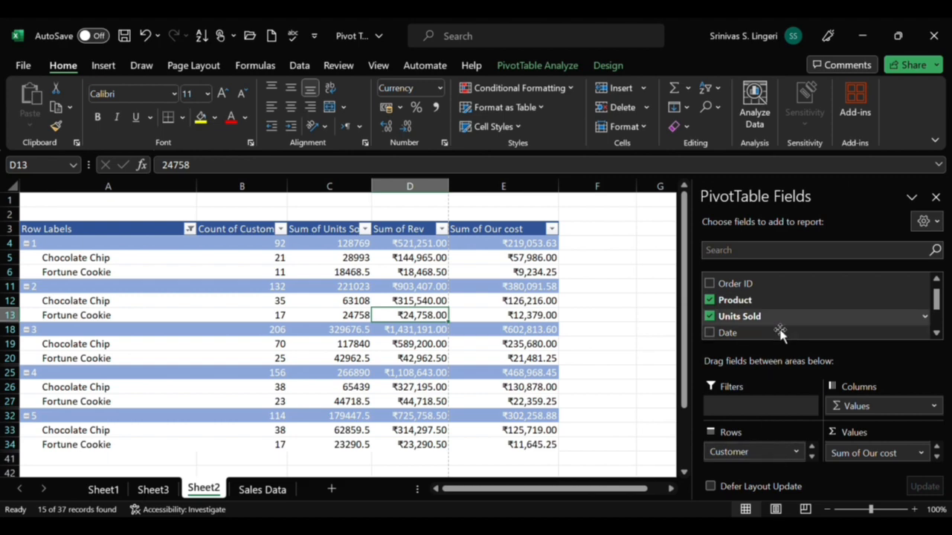
pyautogui.scroll(-1, 781, 331)
pyautogui.scroll(2, 780, 332)
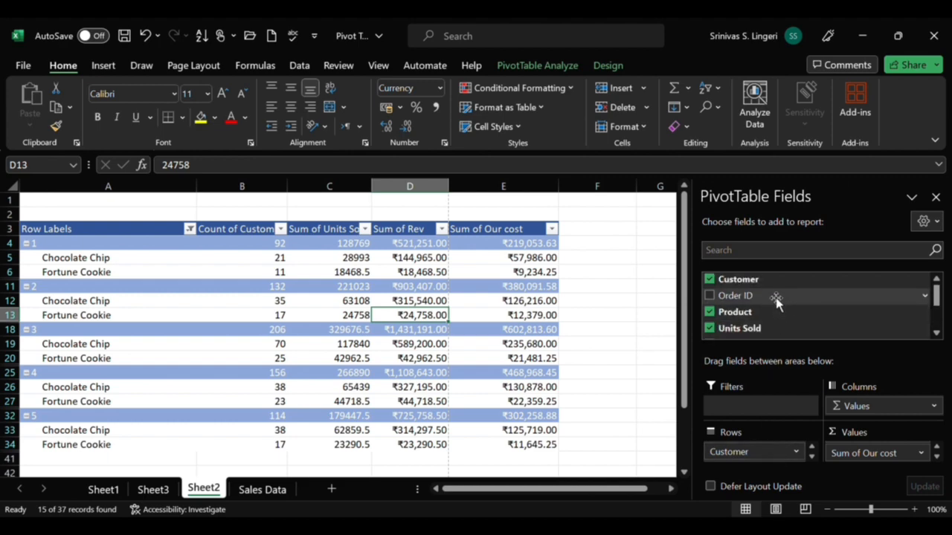
pyautogui.moveTo(774, 294); pyautogui.dragTo(865, 422)
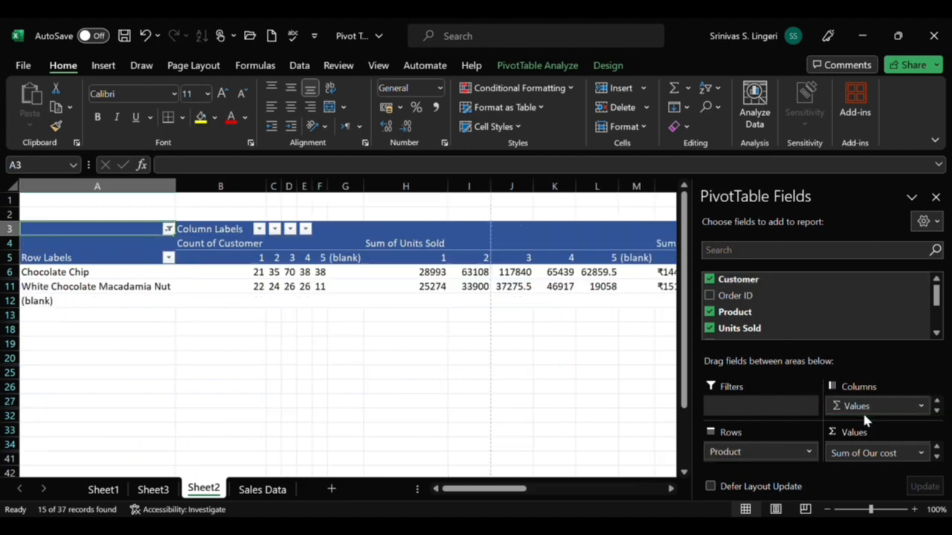
pyautogui.click(145, 35)
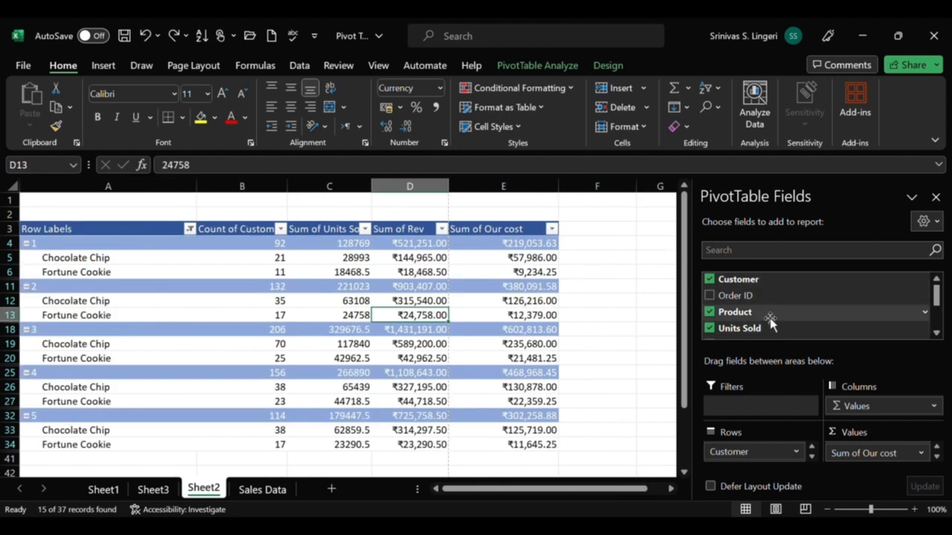
# Step: Move the Product field to the Columns area to review the values across products, and take the field out of the report
pyautogui.moveTo(770, 320); pyautogui.dragTo(875, 414)
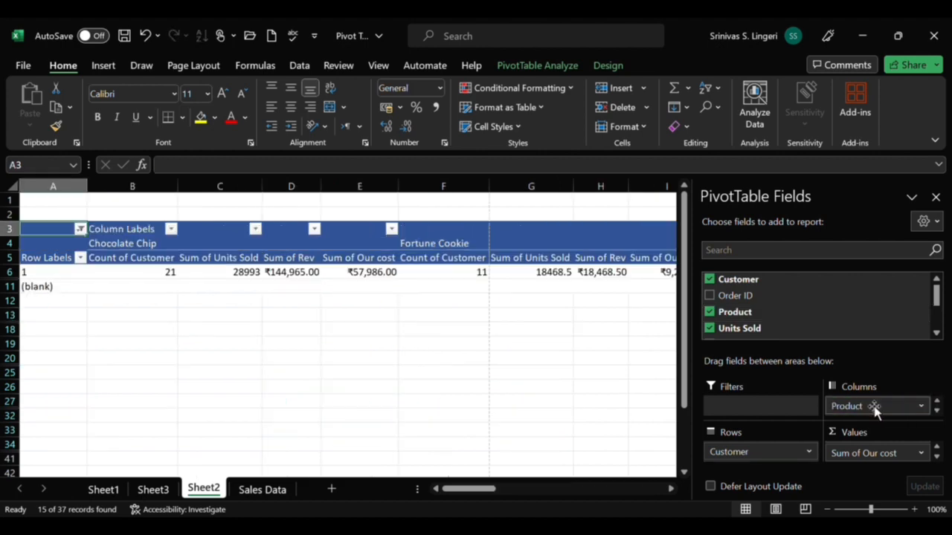
pyautogui.hscroll(6, 478, 360)
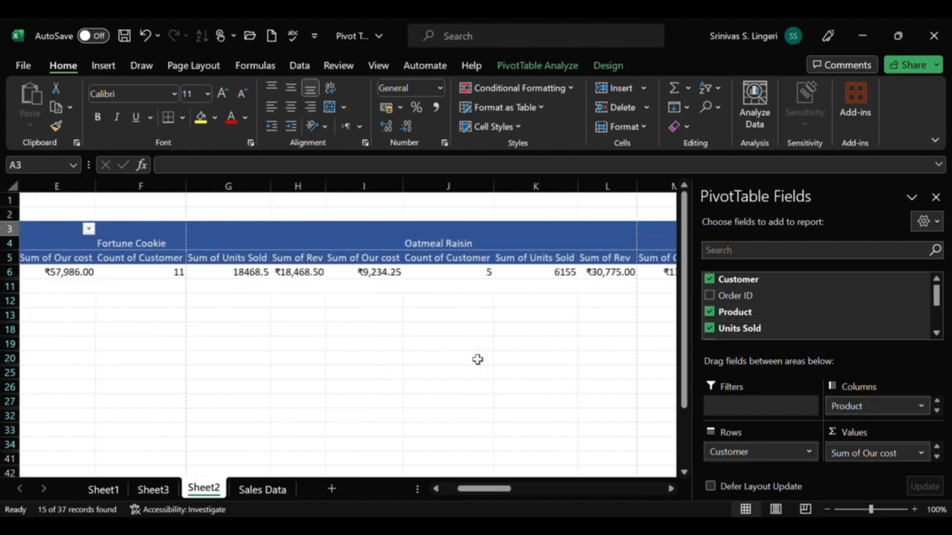
pyautogui.hscroll(8, 477, 359)
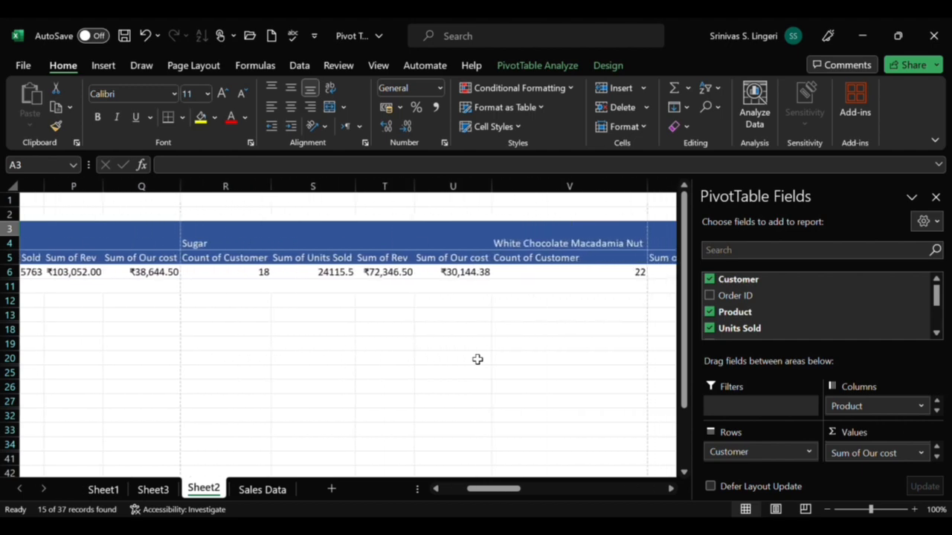
pyautogui.hscroll(8, 477, 360)
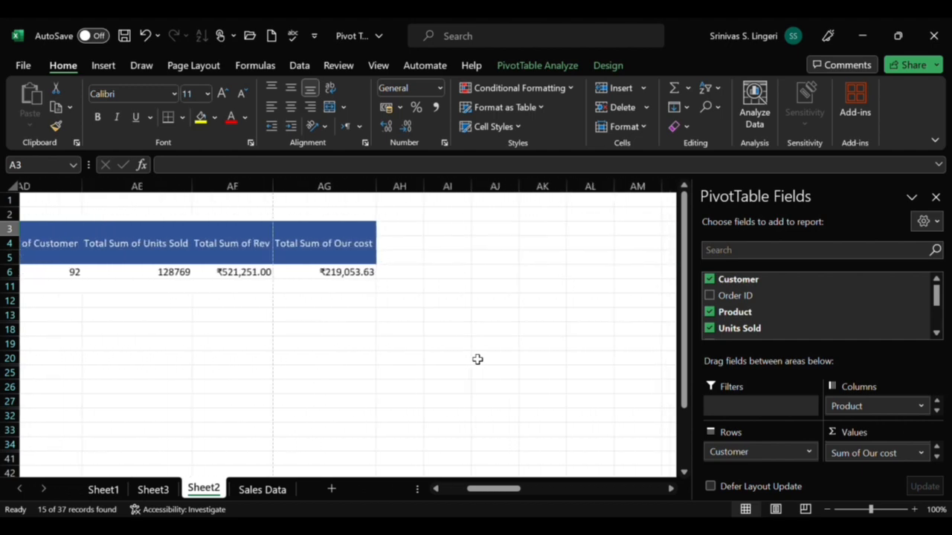
pyautogui.hscroll(-14, 477, 359)
pyautogui.hscroll(-10, 478, 359)
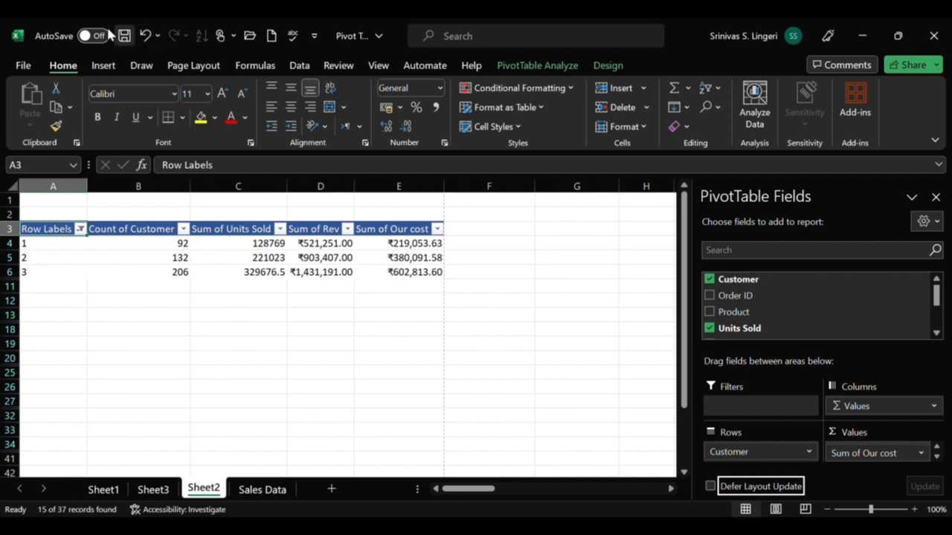
# Step: Undo the Product field changes, and restore the filter that shows Chocolate Chip and Fortune Cookie
pyautogui.click(146, 36)
pyautogui.click(145, 35)
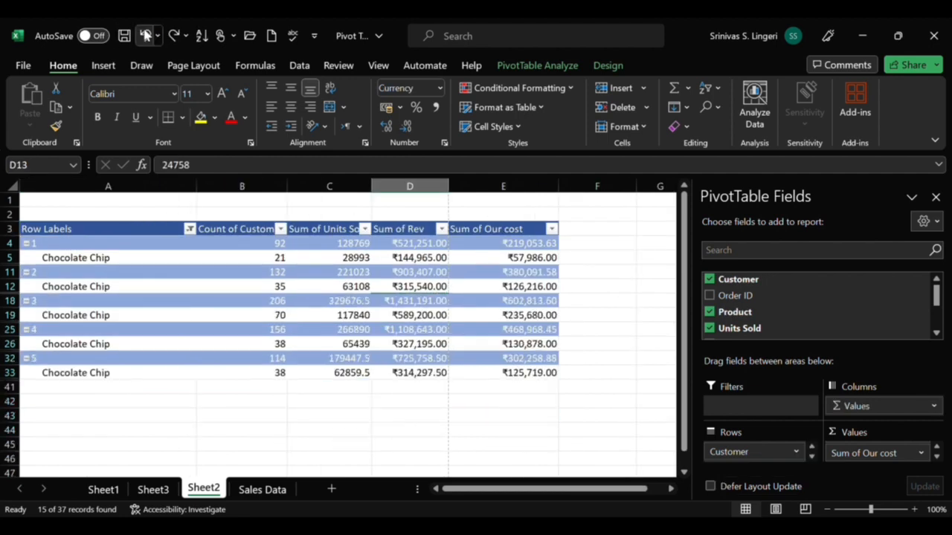
pyautogui.click(172, 38)
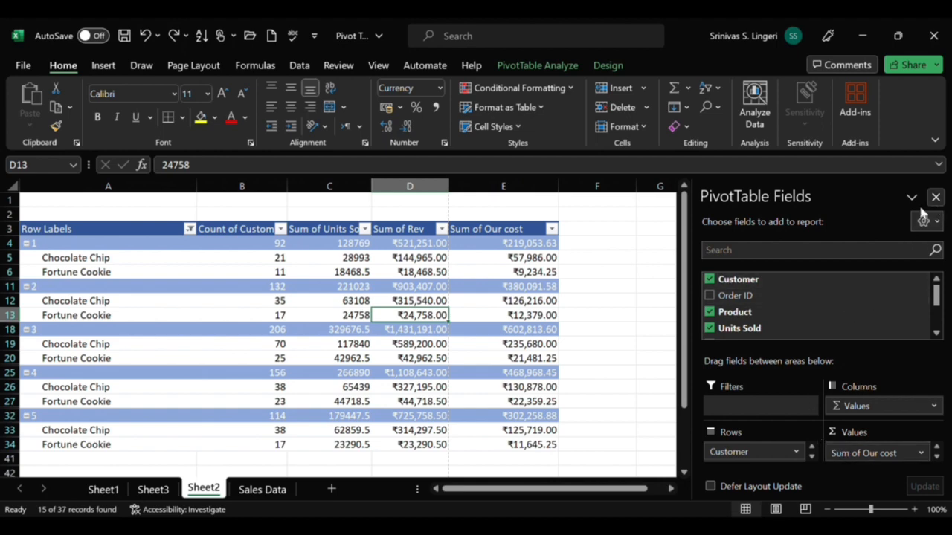
# Step: Move the Product field to the Filters area and filter the report to several selected products
pyautogui.scroll(-1, 848, 318)
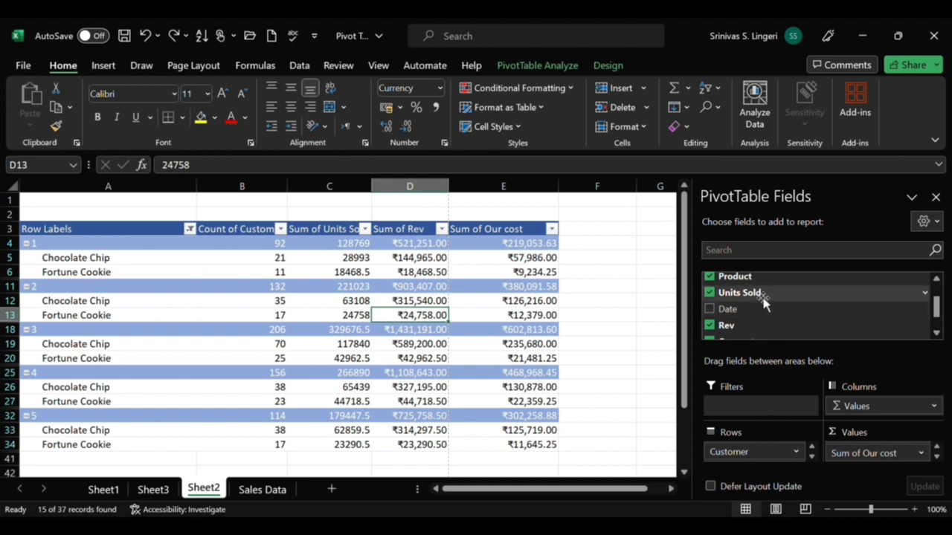
pyautogui.scroll(-1, 764, 301)
pyautogui.scroll(2, 764, 301)
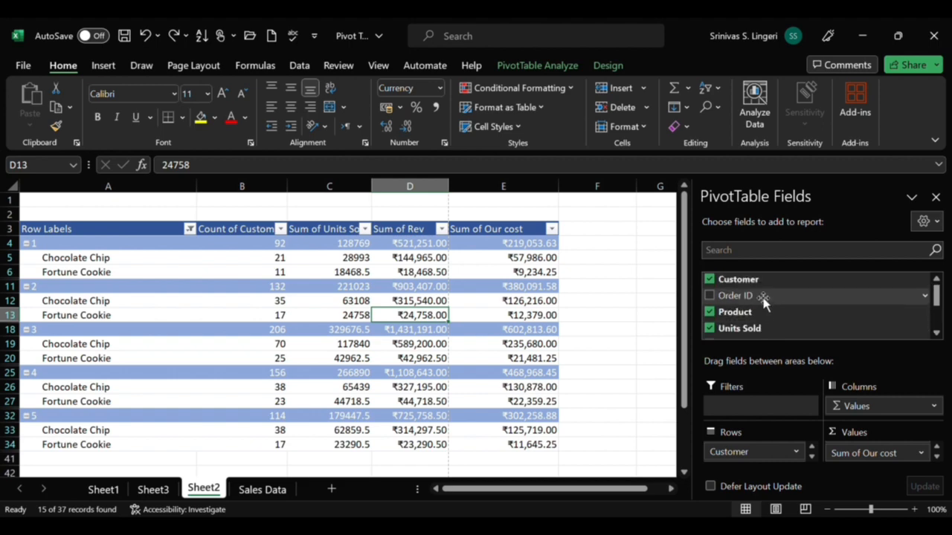
pyautogui.moveTo(765, 312); pyautogui.dragTo(762, 422)
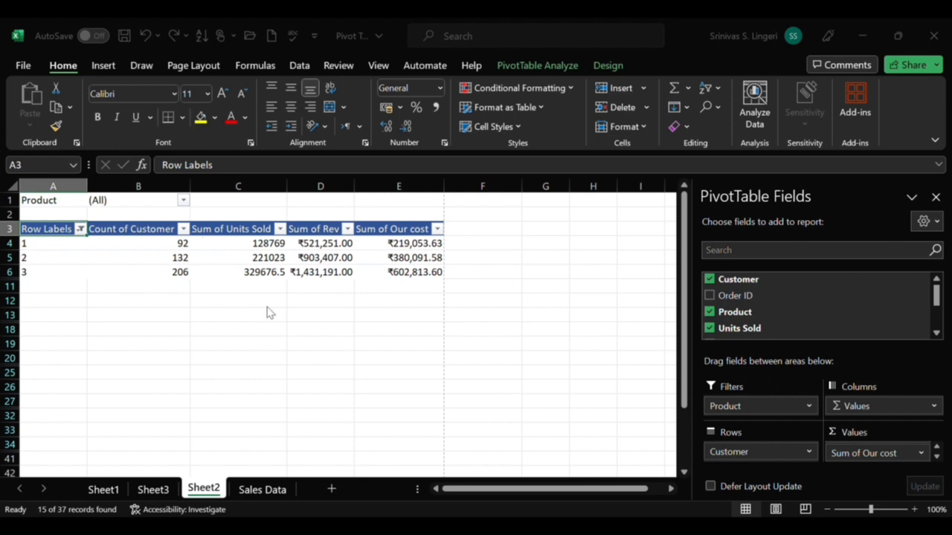
pyautogui.click(336, 401)
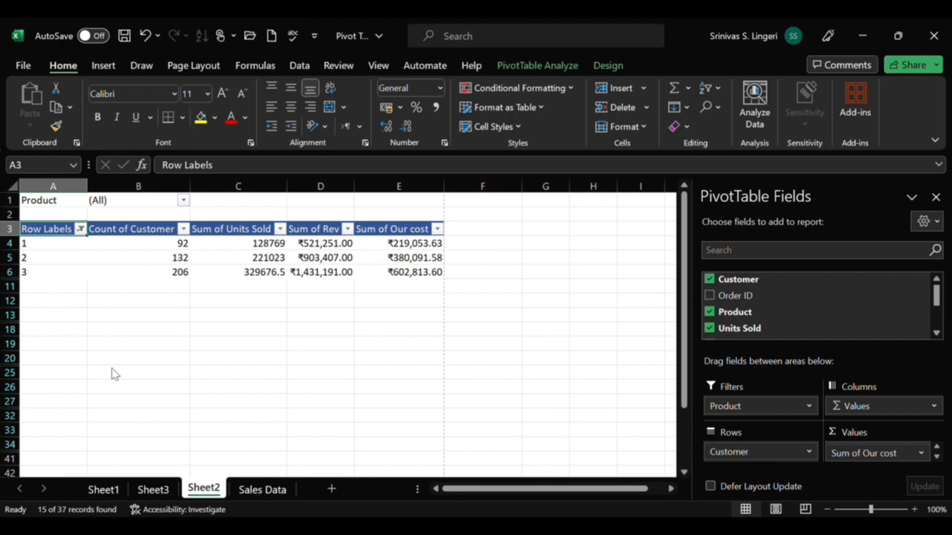
pyautogui.click(133, 402)
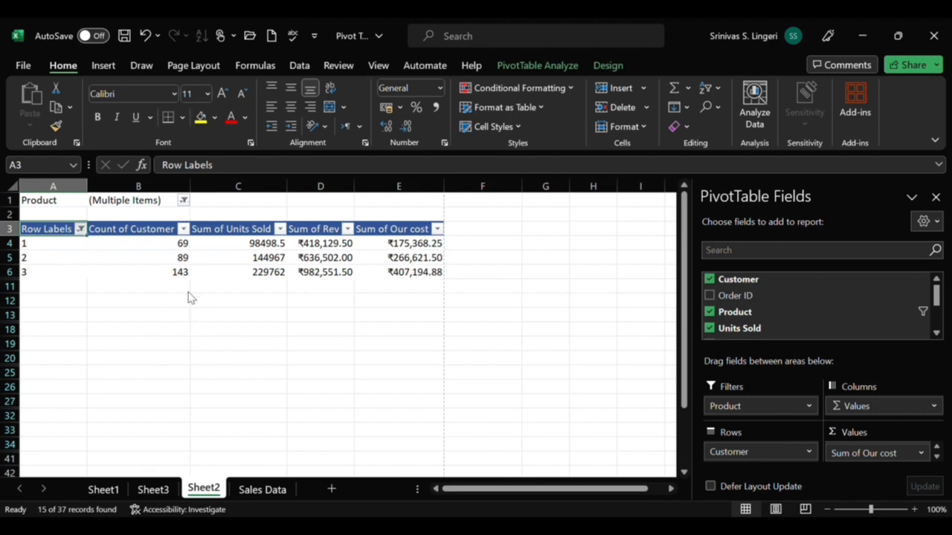
# Step: Clear the Row Labels filter to show all customers, and undo back to Product nested under Customer in the rows
pyautogui.click(216, 278)
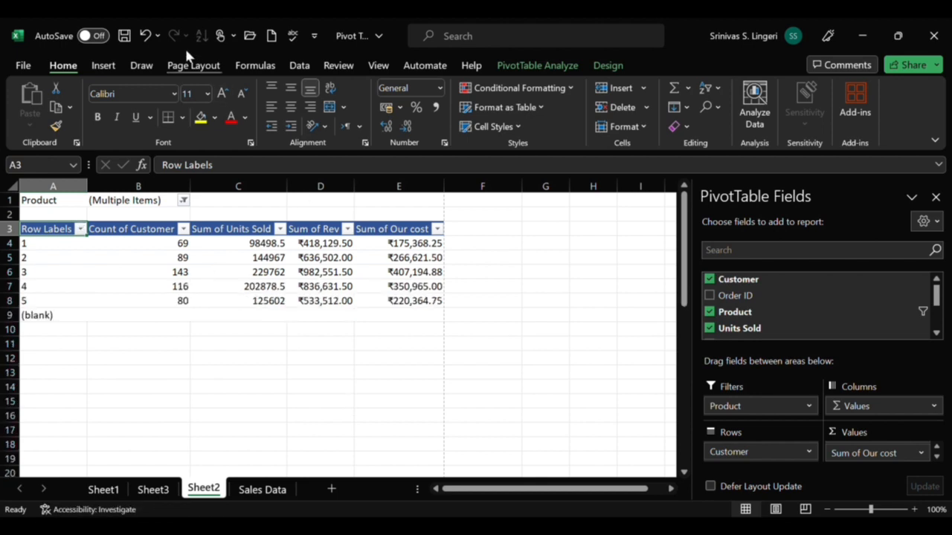
pyautogui.click(144, 36)
pyautogui.click(143, 36)
pyautogui.click(143, 36)
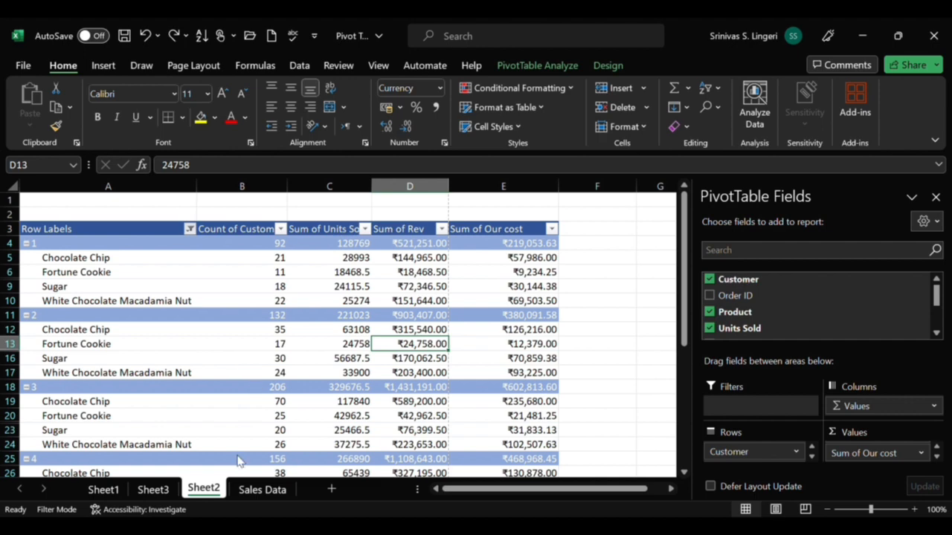
# Step: Filter the Row Labels column to show only the Snickerdoodle product rows
pyautogui.hotkey('ctrl', 'y')
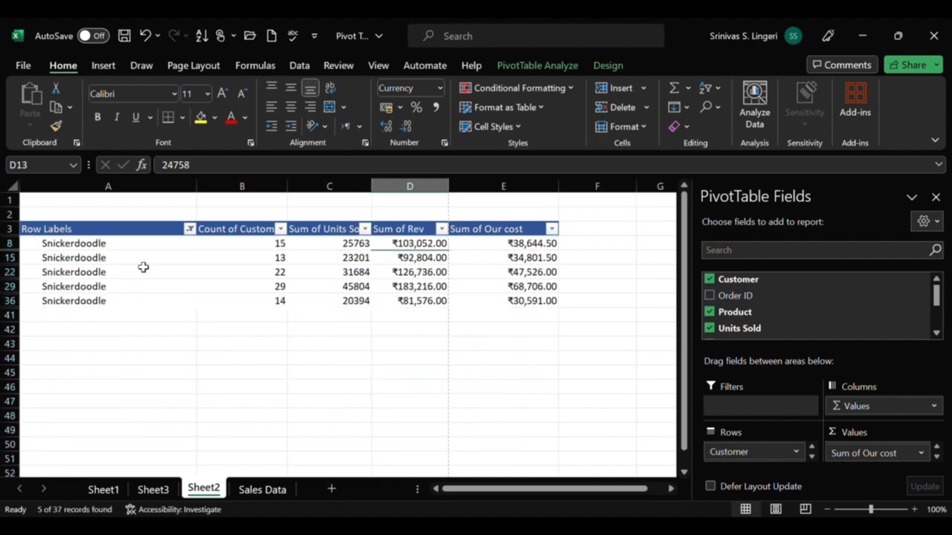
pyautogui.hscroll(-1, 219, 348)
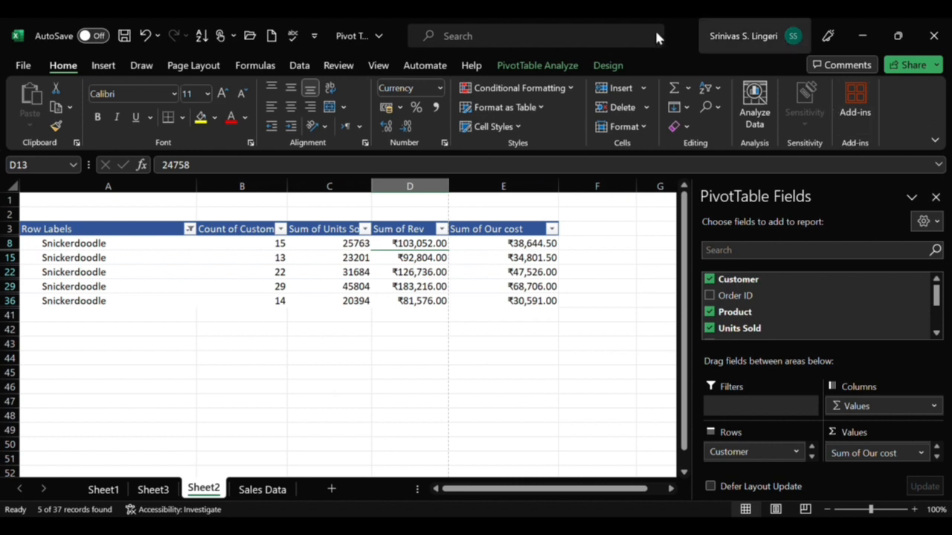
pyautogui.click(551, 72)
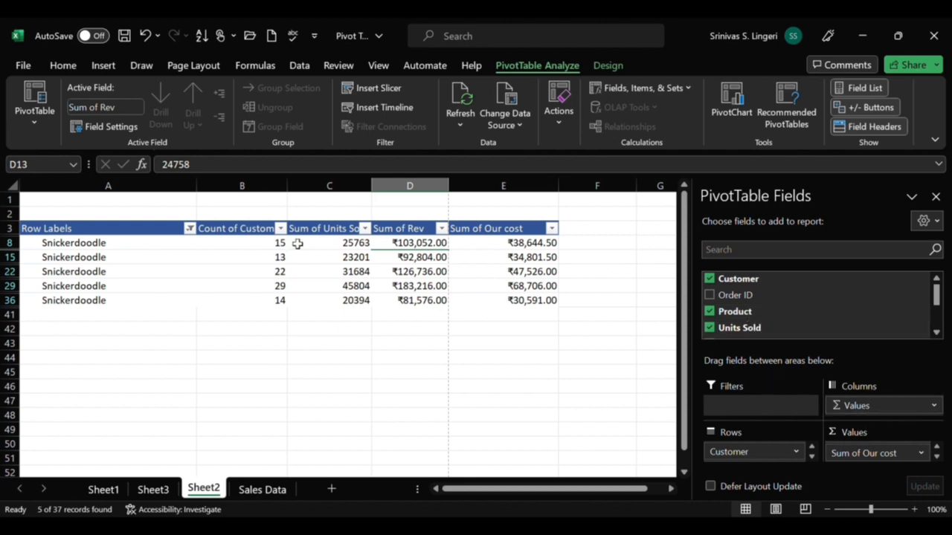
pyautogui.click(145, 35)
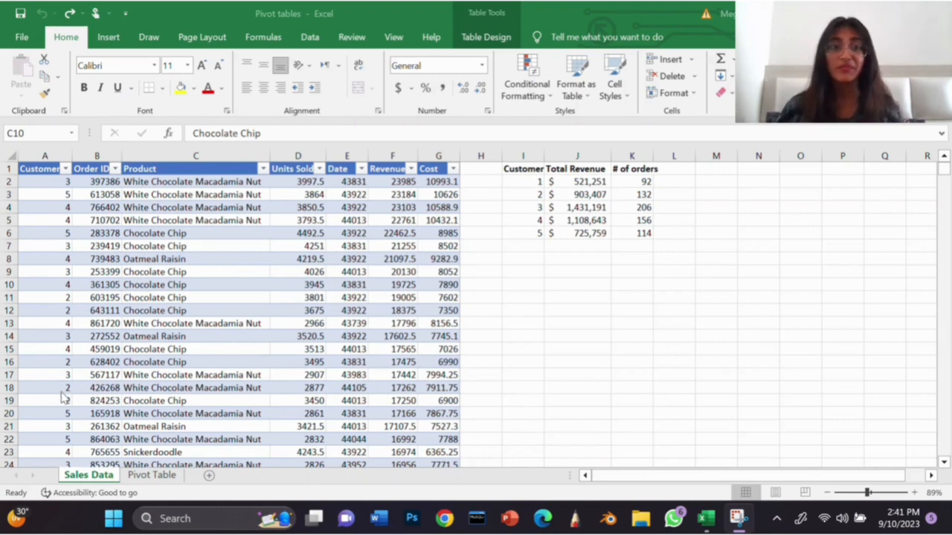
# Step: Open the Pivot Table sheet of the Pivot tables workbook and remove the Count of Order ID field from the report
pyautogui.click(150, 475)
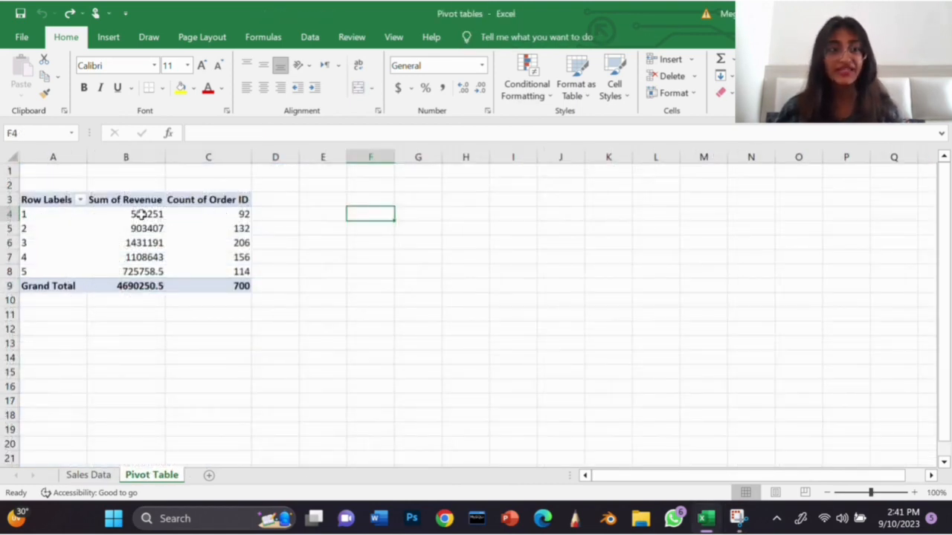
pyautogui.moveTo(144, 214)
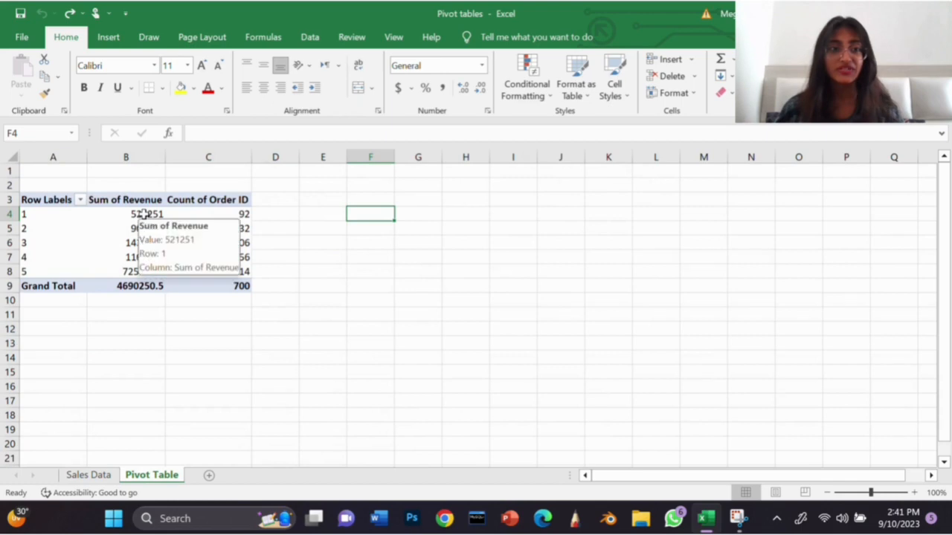
pyautogui.click(212, 215)
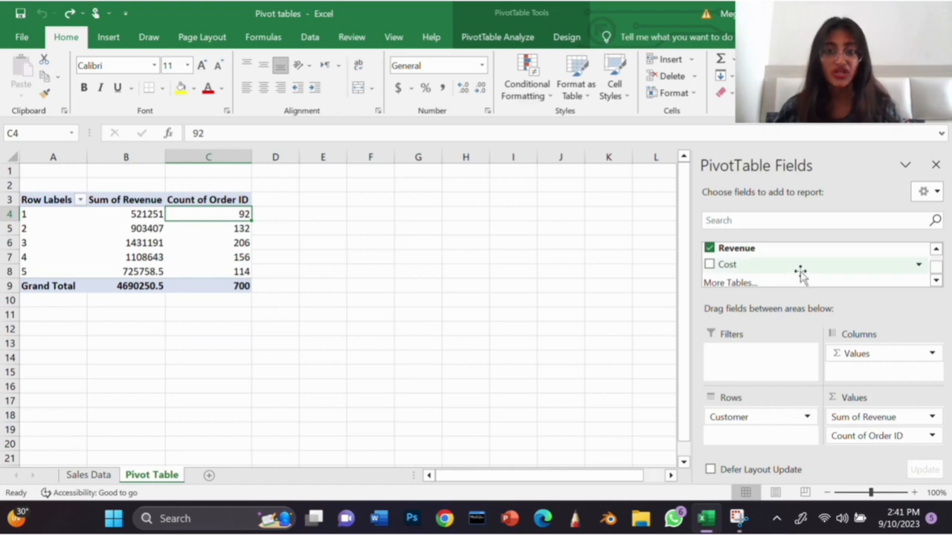
pyautogui.scroll(3, 801, 274)
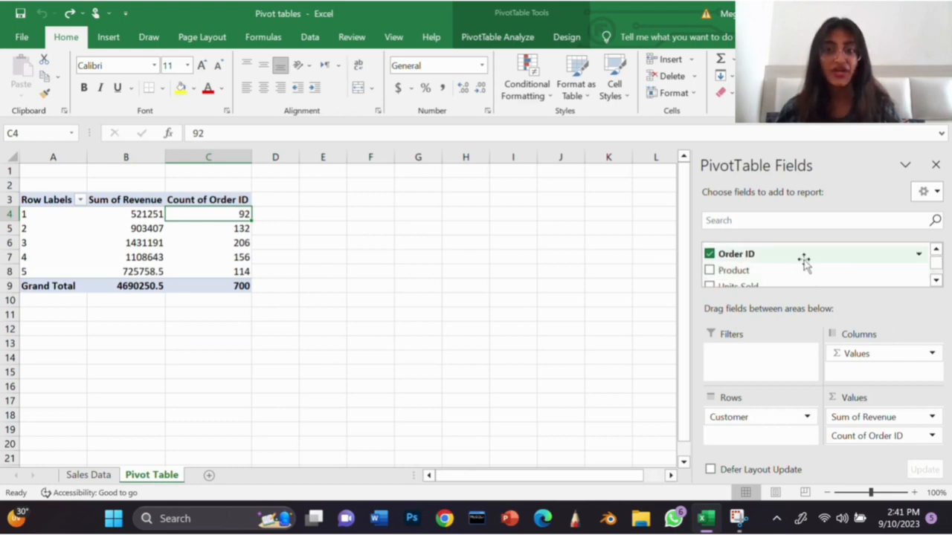
pyautogui.moveTo(804, 262); pyautogui.dragTo(595, 410)
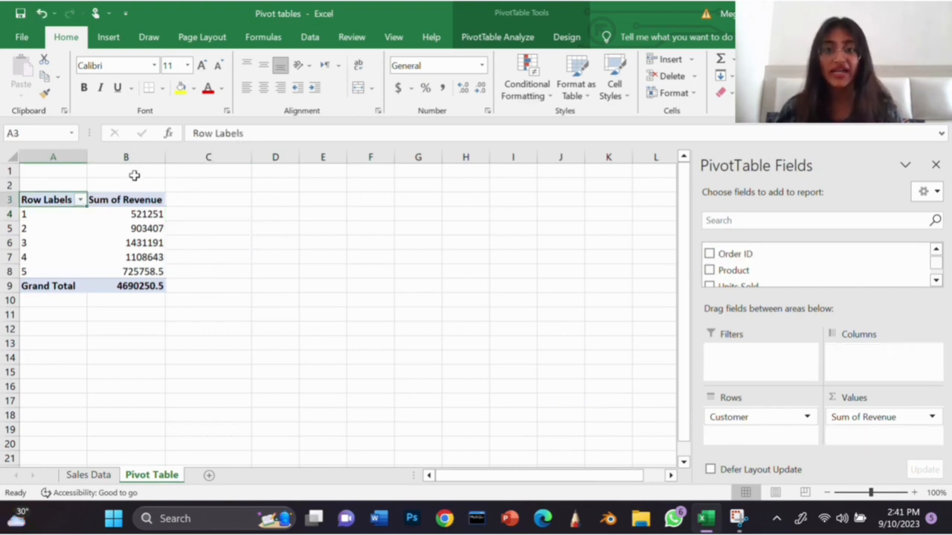
# Step: Sort the report by Sum of Revenue from largest to smallest
pyautogui.click(134, 216)
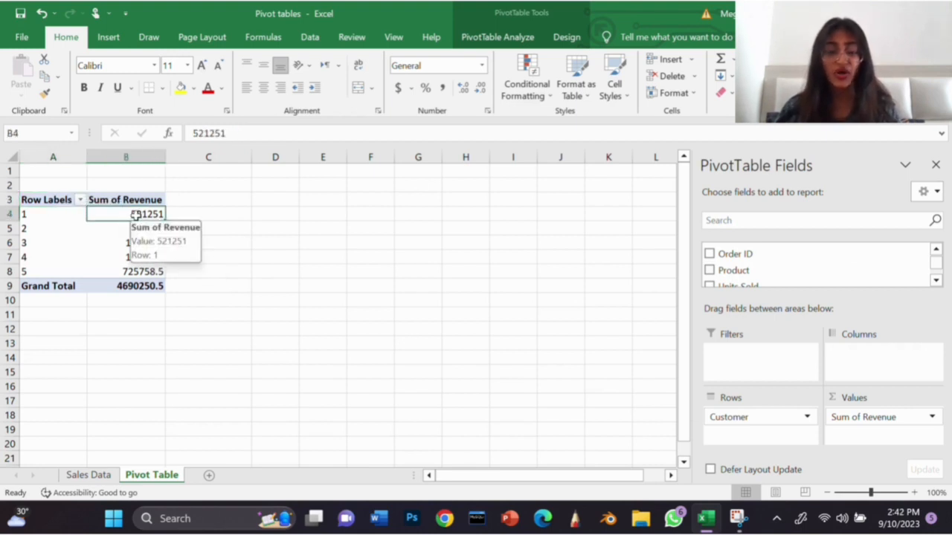
pyautogui.rightClick(134, 215)
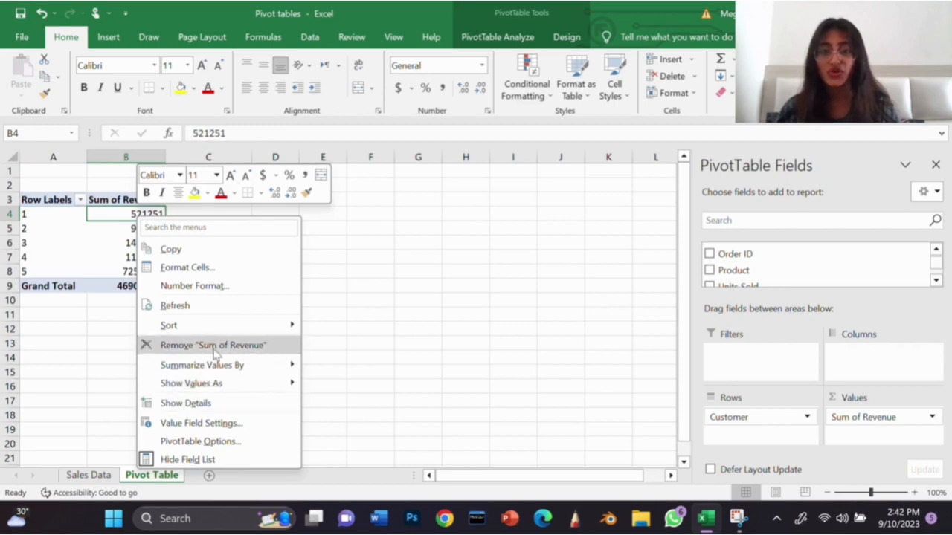
pyautogui.moveTo(202, 327)
pyautogui.click(349, 348)
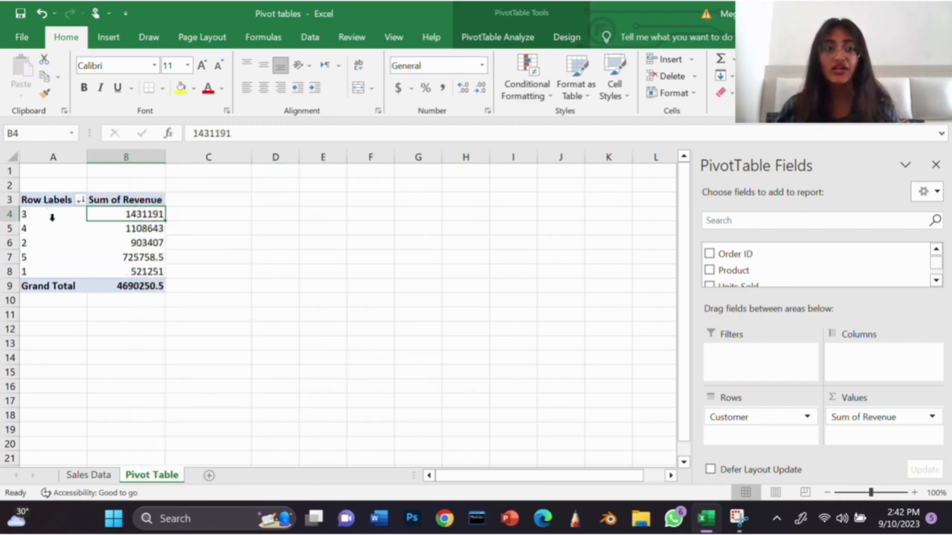
# Step: Sort the customers in the row labels from smallest to largest
pyautogui.click(46, 214)
pyautogui.rightClick(46, 214)
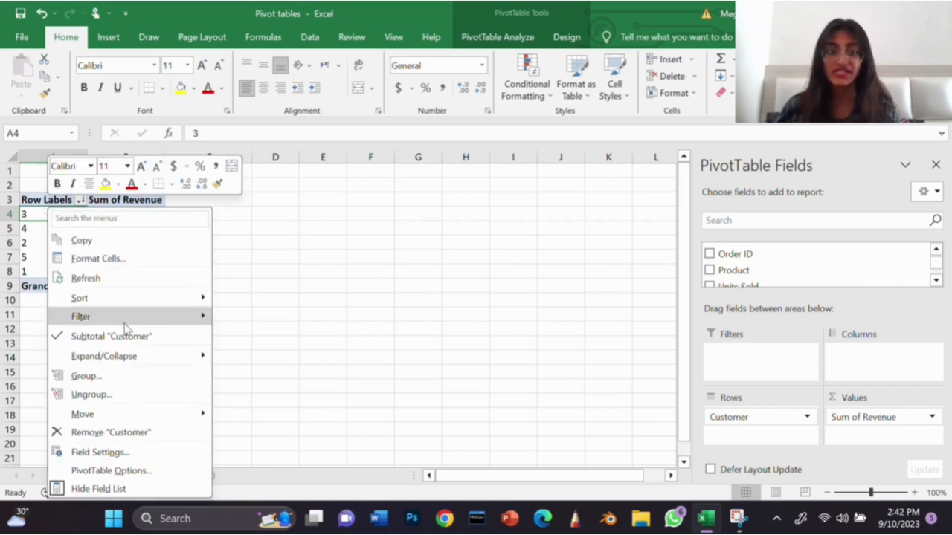
pyautogui.moveTo(128, 305)
pyautogui.click(249, 300)
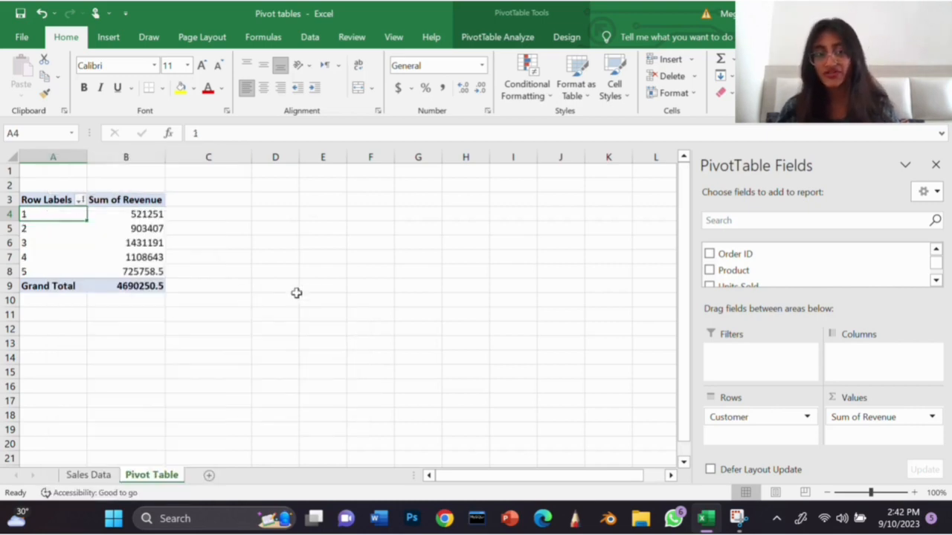
# Step: Move customer 5 to the beginning of the row labels, and undo the move
pyautogui.click(69, 272)
pyautogui.rightClick(71, 274)
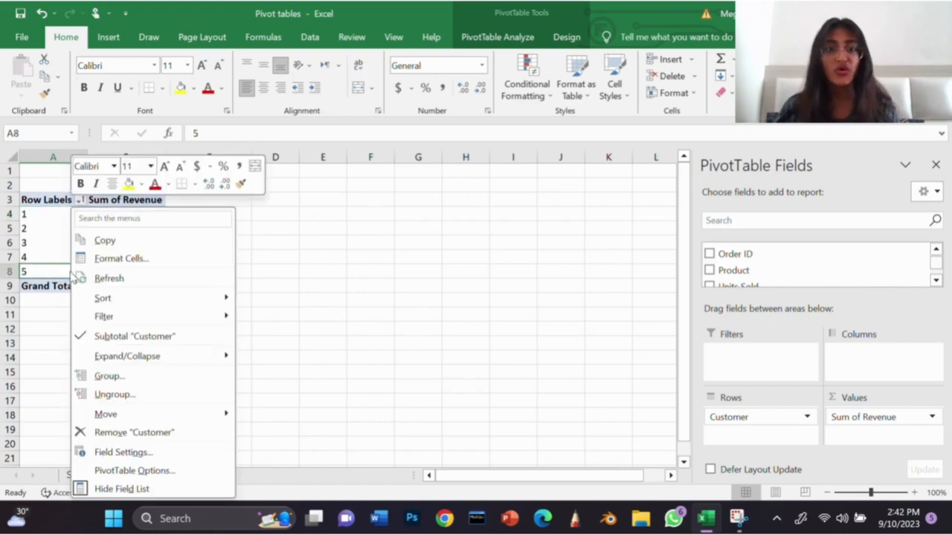
pyautogui.moveTo(141, 414)
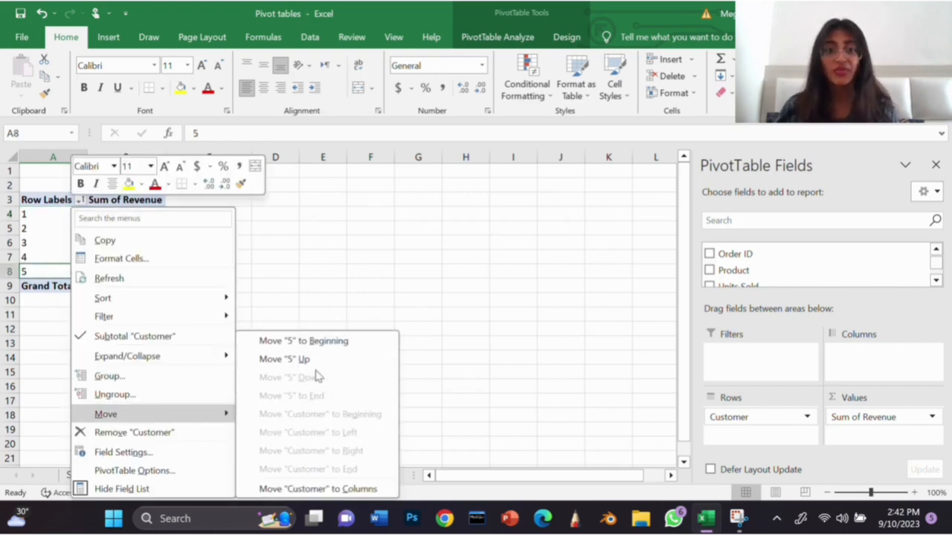
pyautogui.click(305, 340)
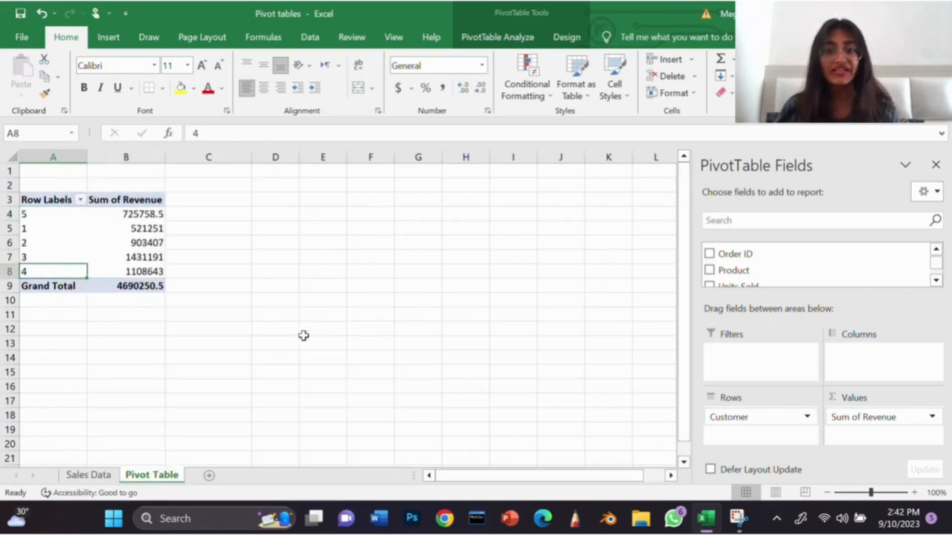
pyautogui.click(42, 13)
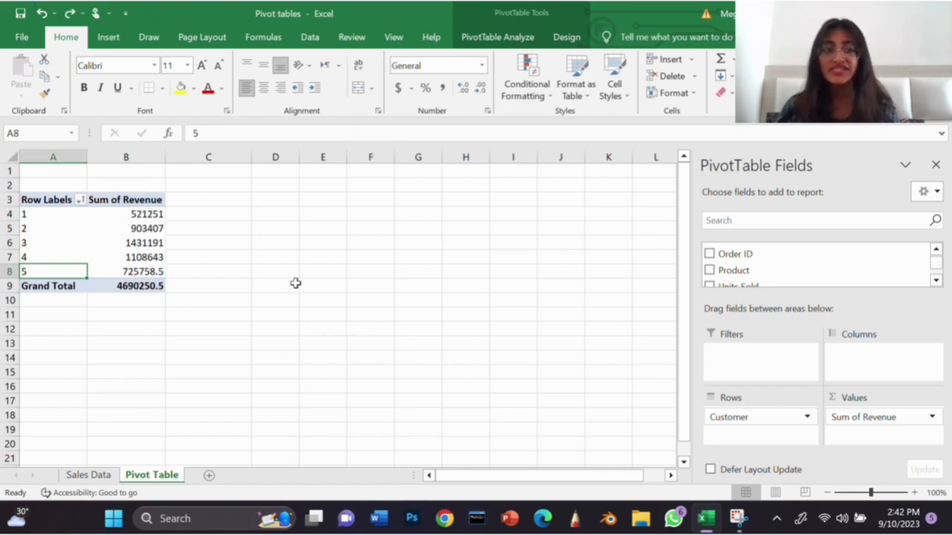
# Step: Add the Revenue field to the Values area a second time, below Sum of Revenue
pyautogui.click(134, 214)
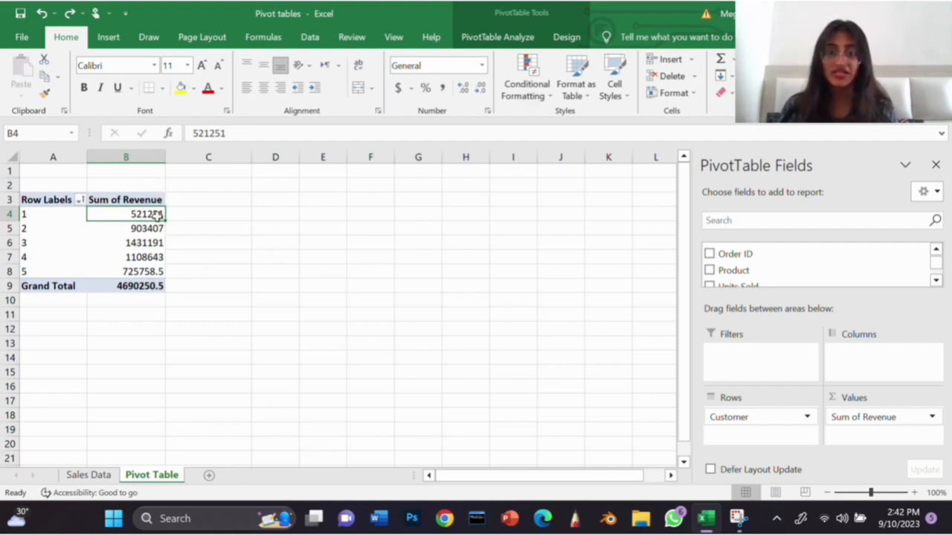
pyautogui.scroll(-3, 746, 257)
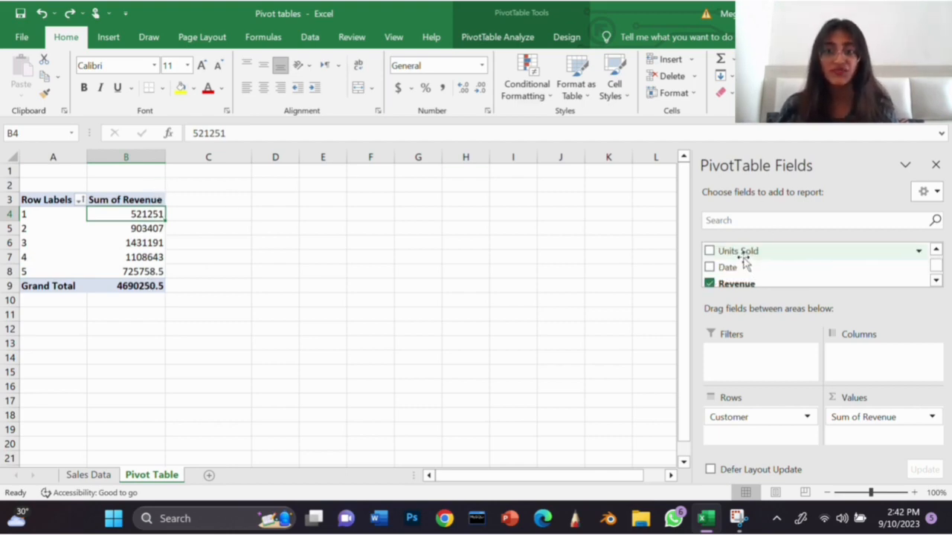
pyautogui.moveTo(740, 256); pyautogui.dragTo(878, 443)
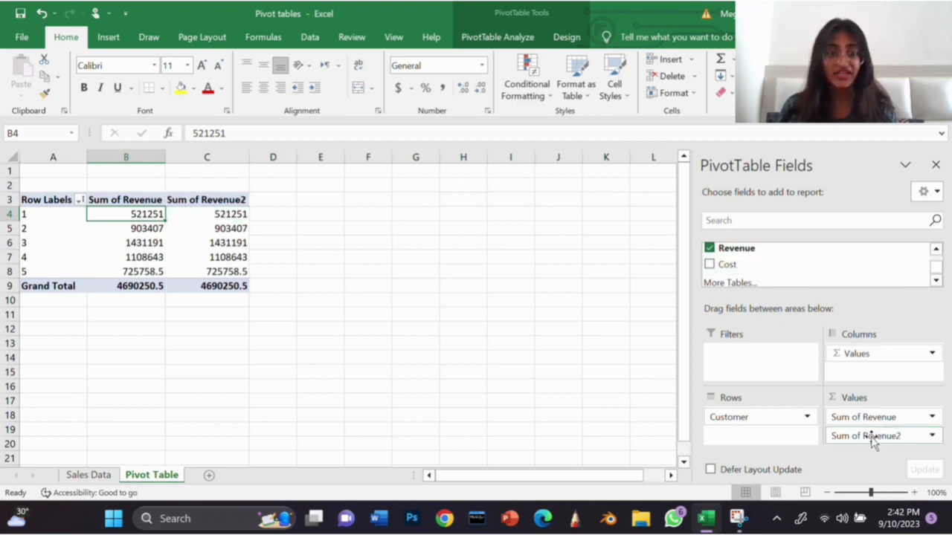
# Step: Show the values of the second revenue column as % of Grand Total
pyautogui.click(224, 214)
pyautogui.rightClick(223, 213)
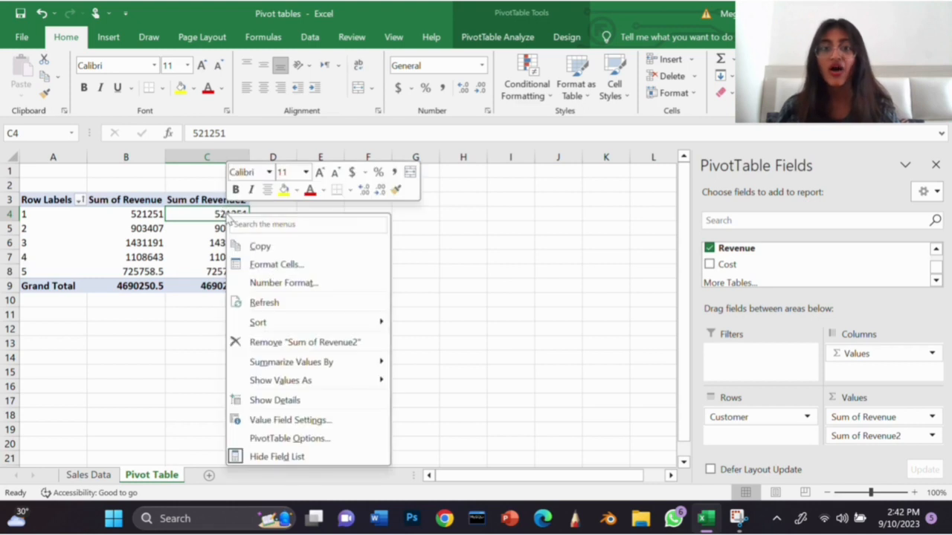
pyautogui.moveTo(318, 381)
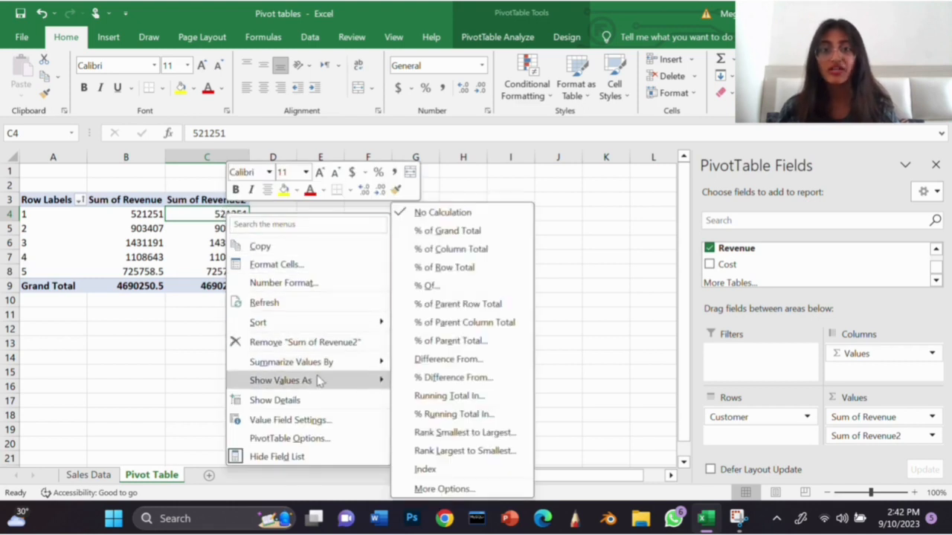
pyautogui.click(474, 231)
# Step: Rename the second revenue column's header to "% Revenue"
pyautogui.click(226, 202)
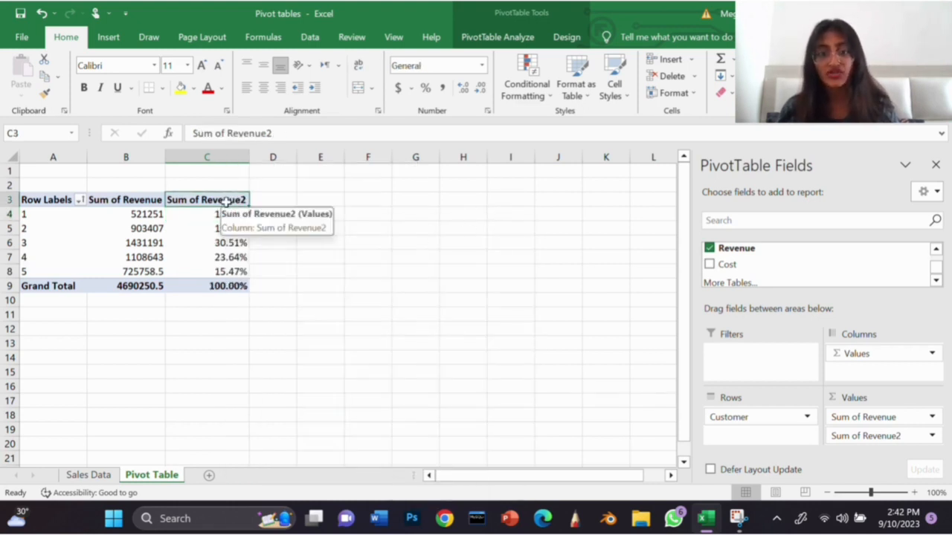
pyautogui.write('%')
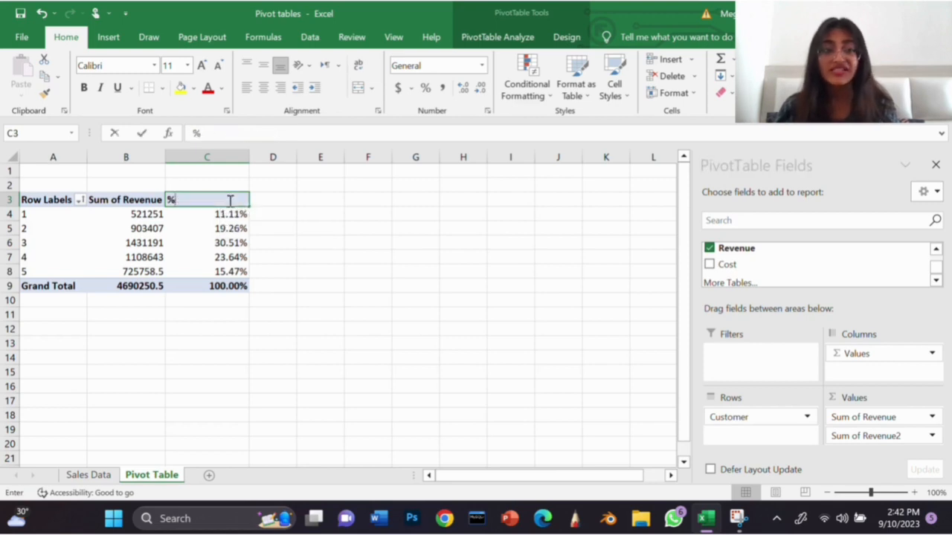
pyautogui.write(' Revenue')
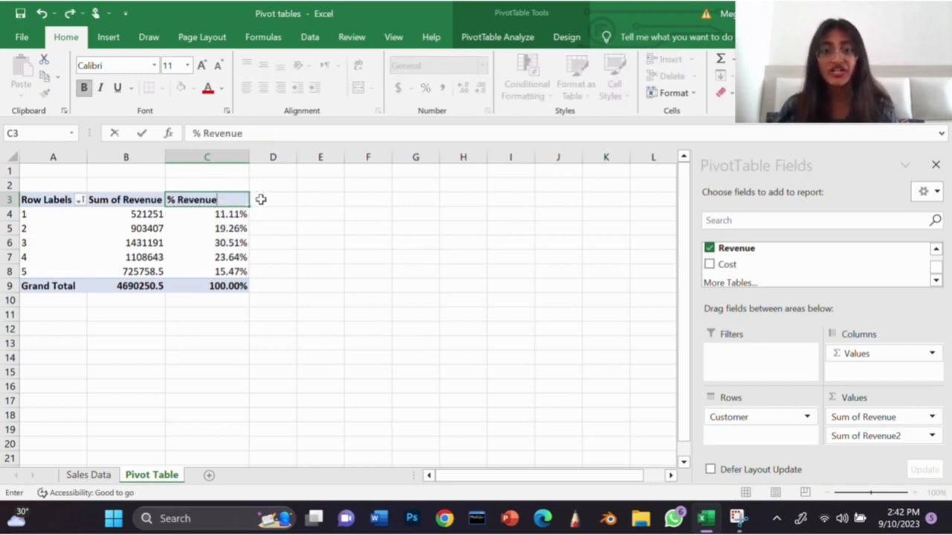
pyautogui.click(293, 228)
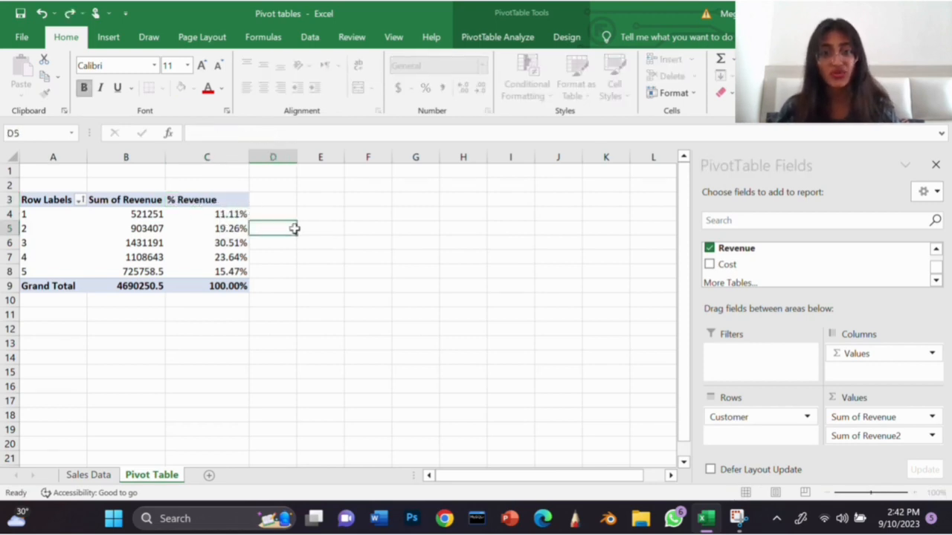
pyautogui.click(190, 218)
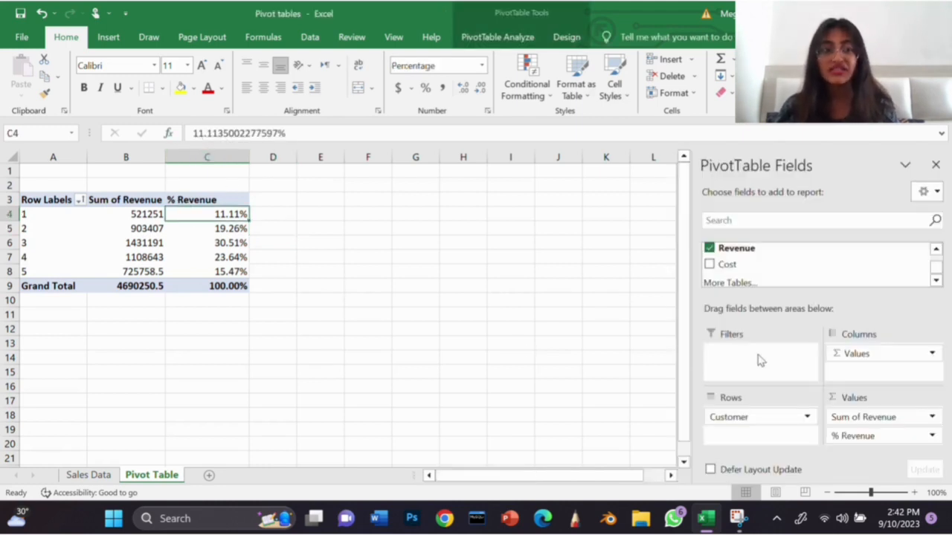
# Step: Add the Product field to Rows beneath Customer, and move it to the Columns area below Values
pyautogui.scroll(2, 780, 264)
pyautogui.scroll(2, 748, 272)
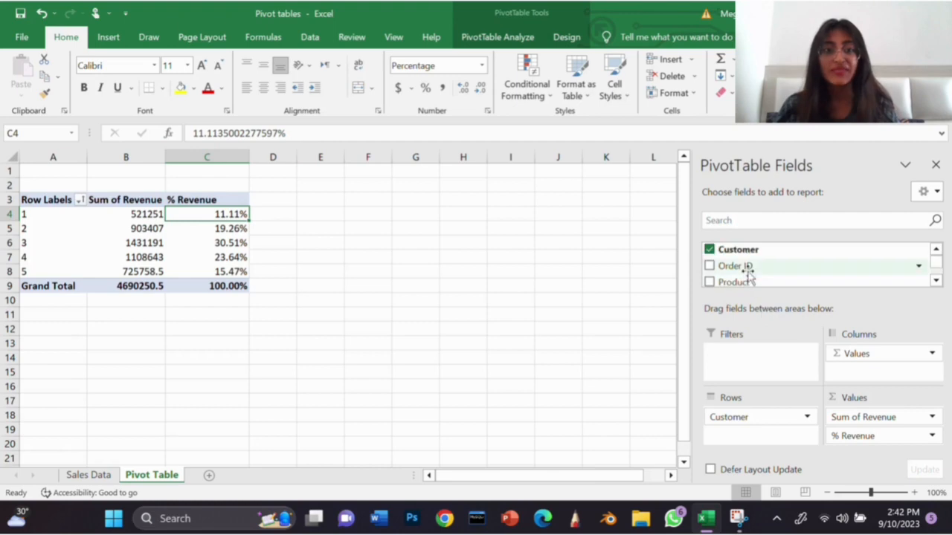
pyautogui.moveTo(747, 283); pyautogui.dragTo(766, 435)
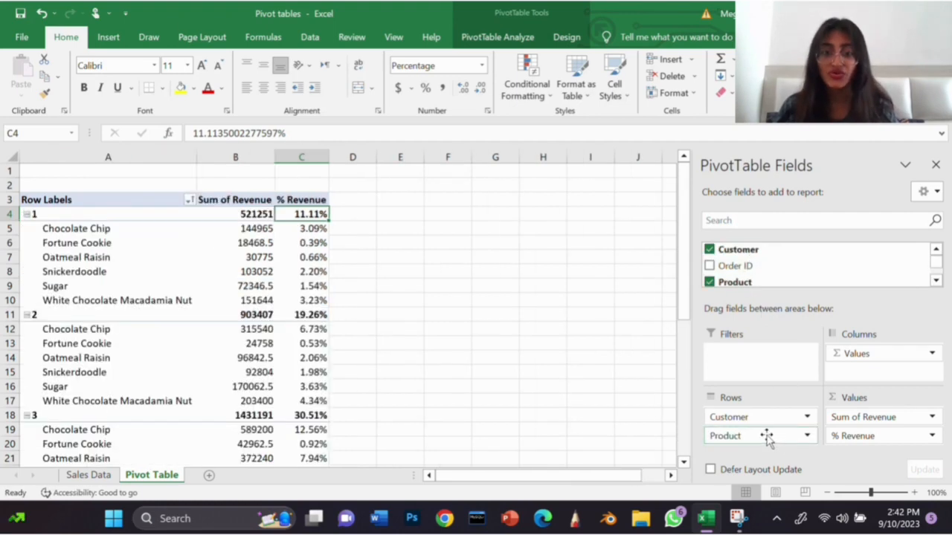
pyautogui.click(26, 215)
pyautogui.click(26, 215)
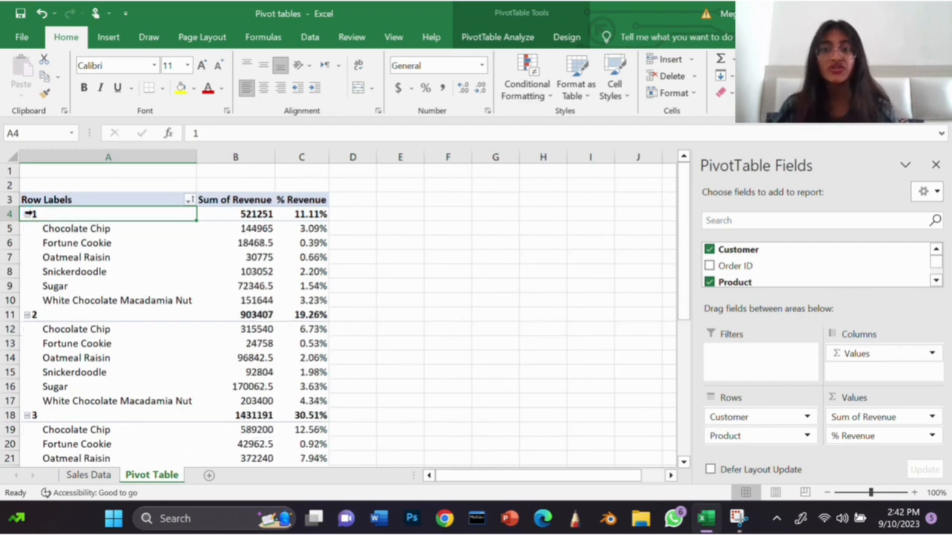
pyautogui.moveTo(765, 437); pyautogui.dragTo(855, 375)
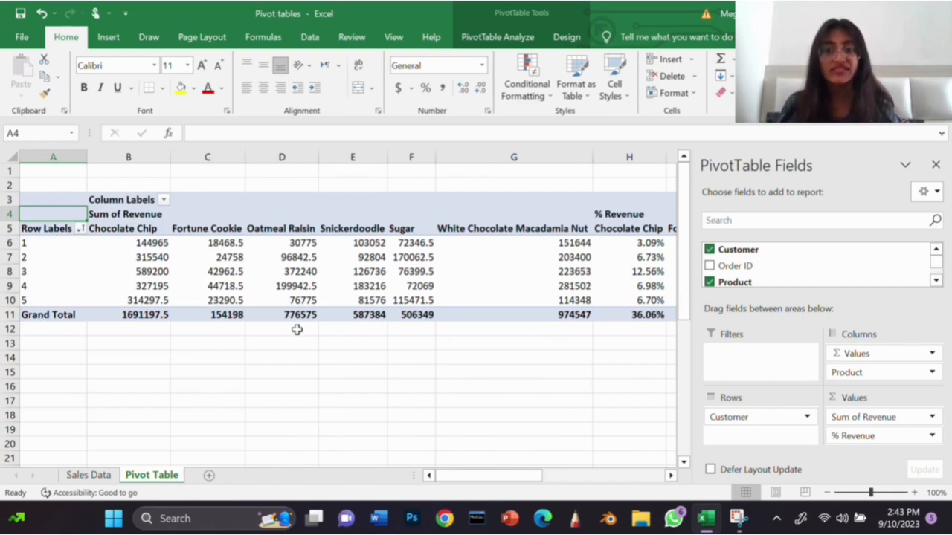
# Step: Apply the light orange PivotTable style and turn on Banded Rows
pyautogui.click(574, 38)
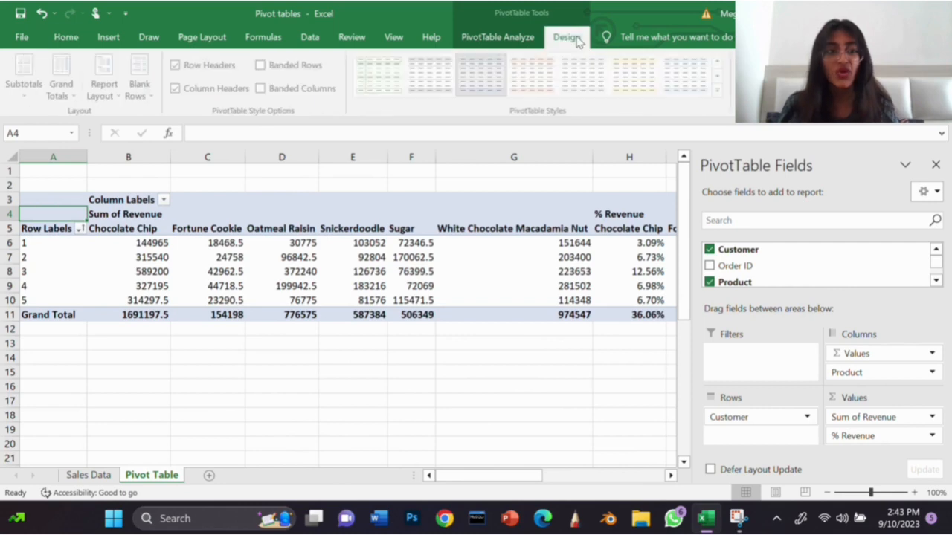
pyautogui.click(524, 92)
pyautogui.click(263, 66)
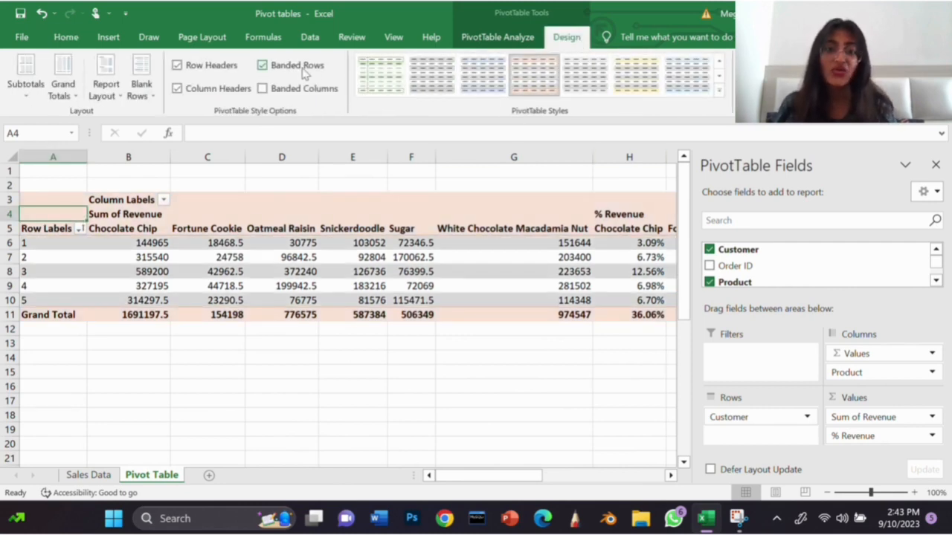
# Step: Turn grand totals off for rows and columns, and switch them back on for both
pyautogui.click(65, 87)
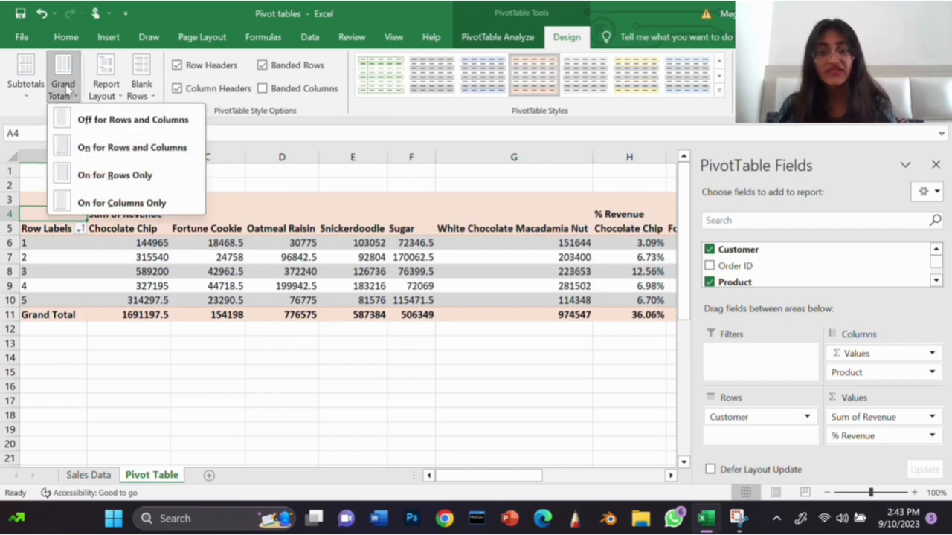
pyautogui.click(116, 121)
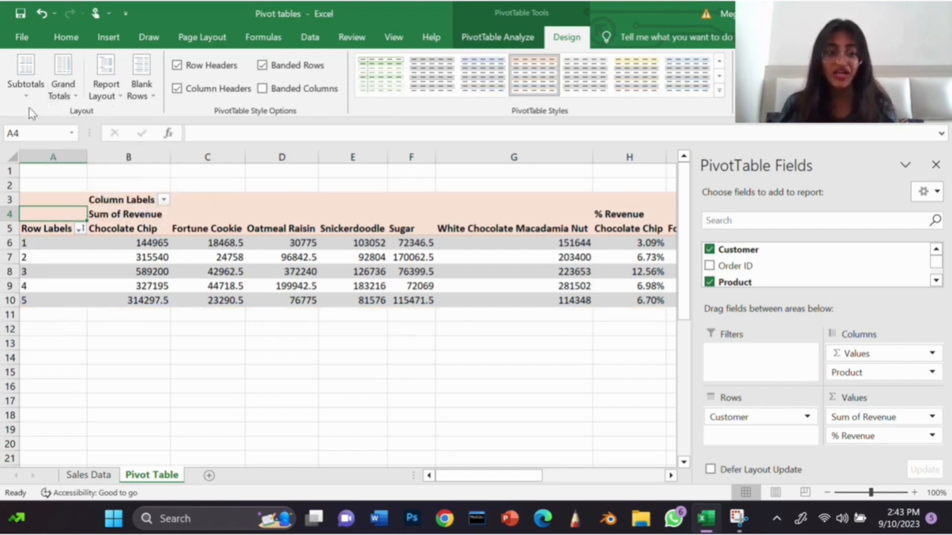
pyautogui.click(64, 88)
pyautogui.click(124, 143)
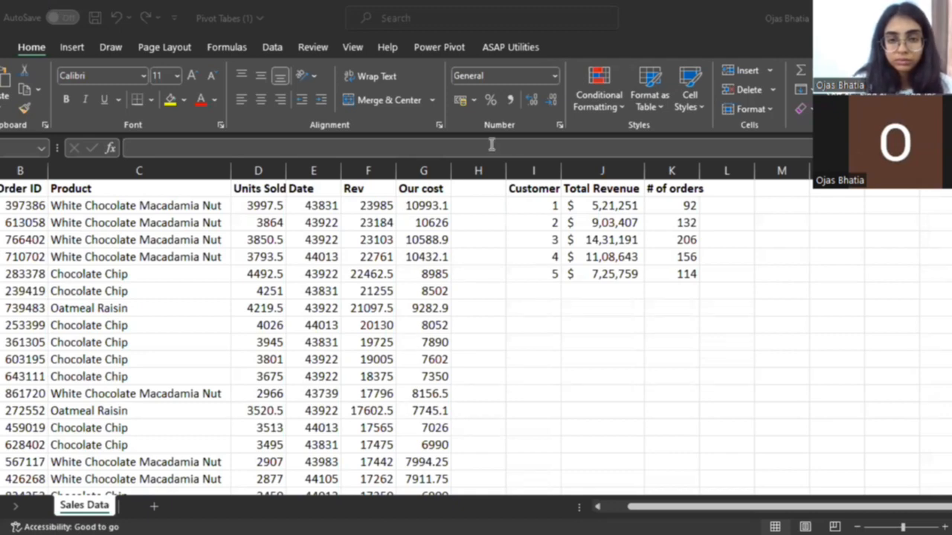
# Step: Start creating a PivotChart without a separate PivotTable from the sales data range 'Sales Data'!$A$1:$G$701
pyautogui.click(40, 198)
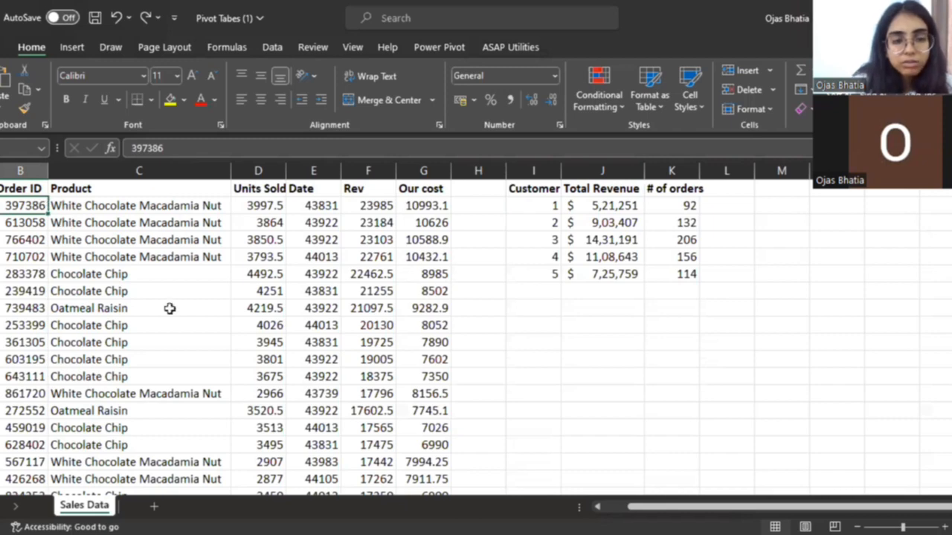
pyautogui.scroll(-3, 170, 307)
pyautogui.scroll(3, 170, 308)
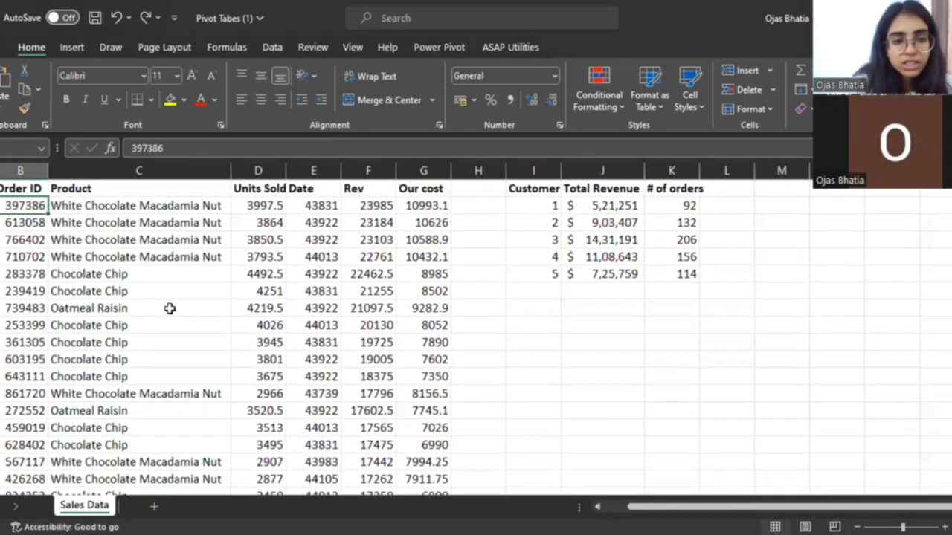
pyautogui.click(113, 255)
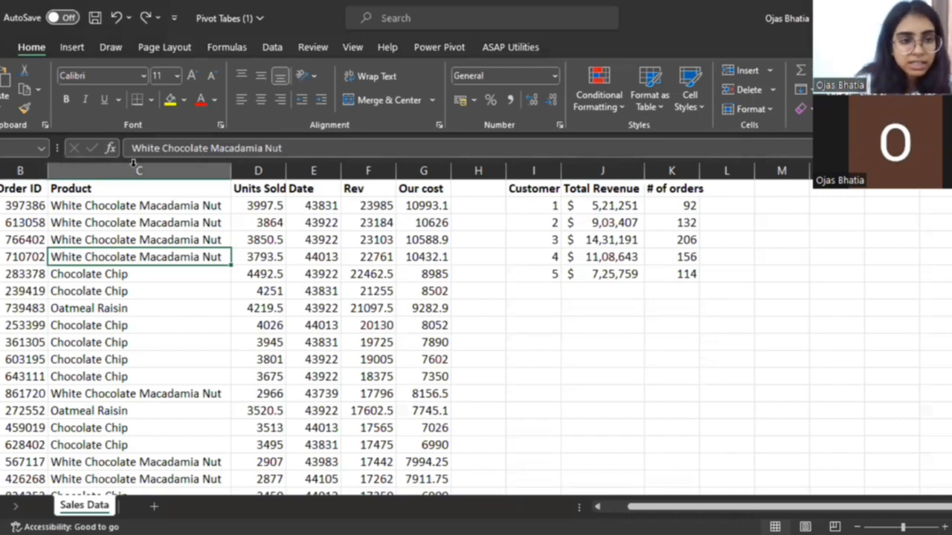
pyautogui.click(81, 50)
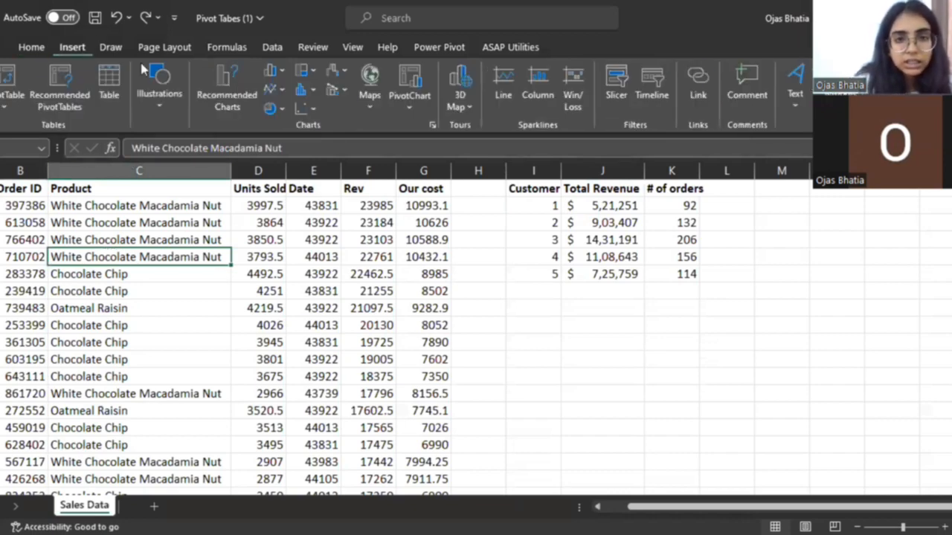
pyautogui.click(424, 111)
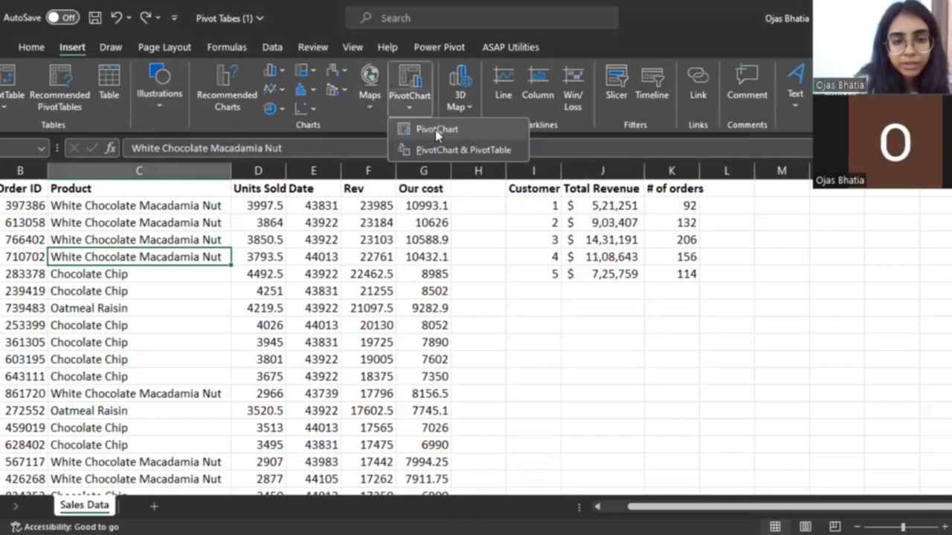
pyautogui.click(437, 131)
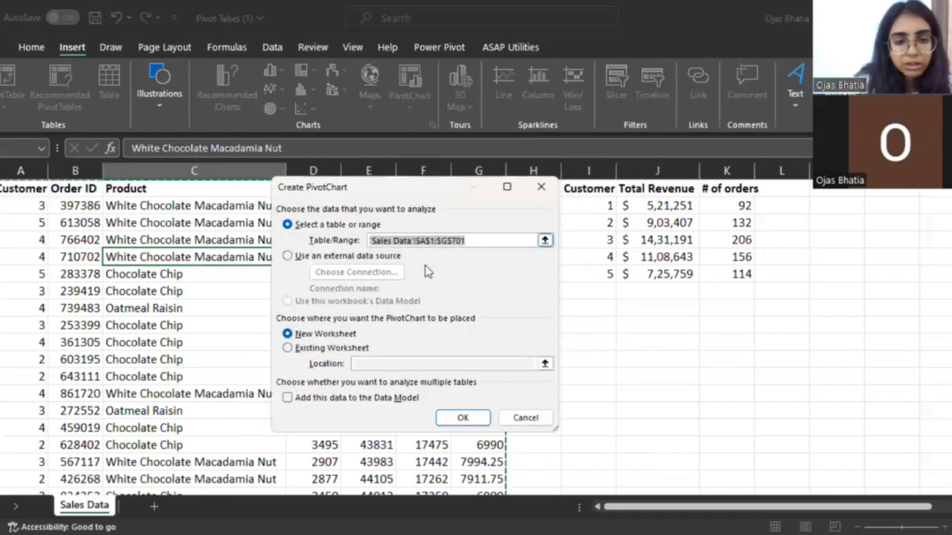
pyautogui.scroll(-4, 188, 365)
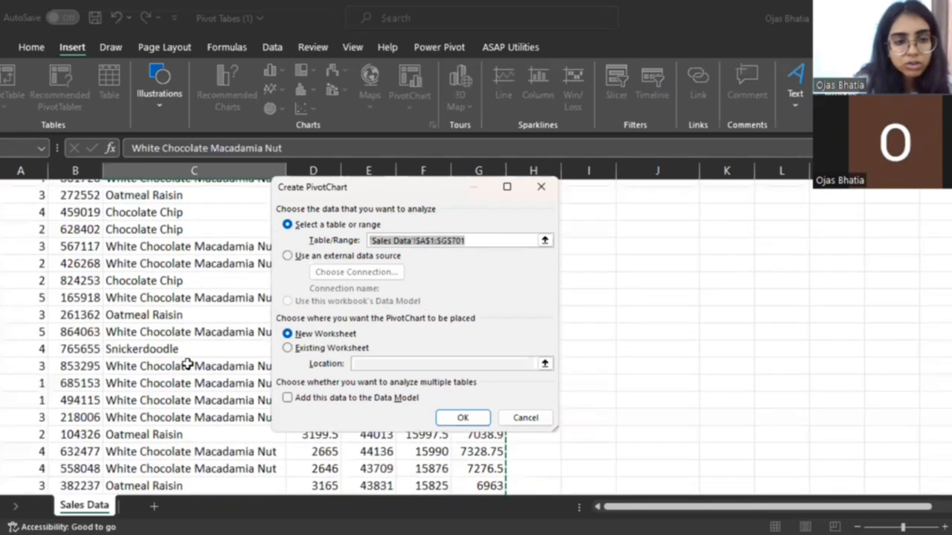
pyautogui.scroll(4, 189, 365)
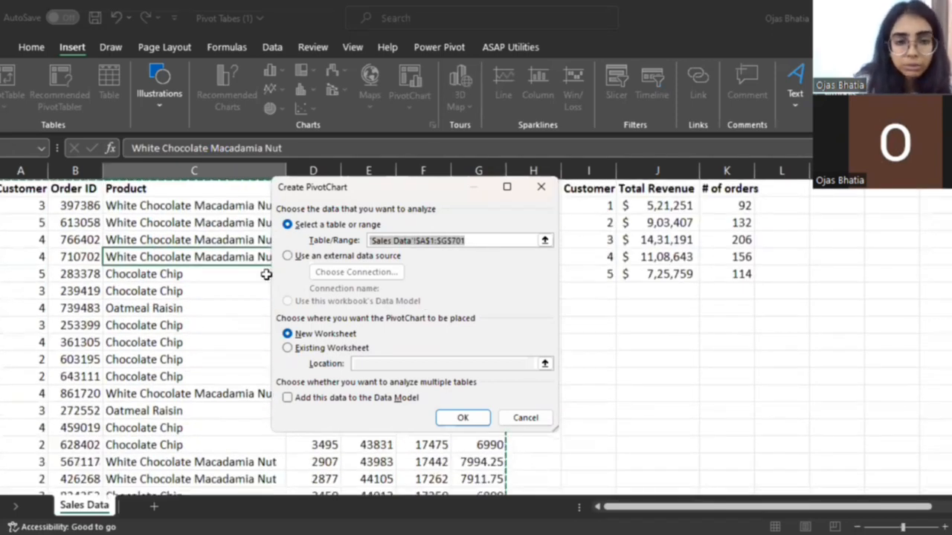
# Step: Place the PivotChart report on the existing worksheet at 'Sales Data'!$J$11 and create it
pyautogui.click(288, 348)
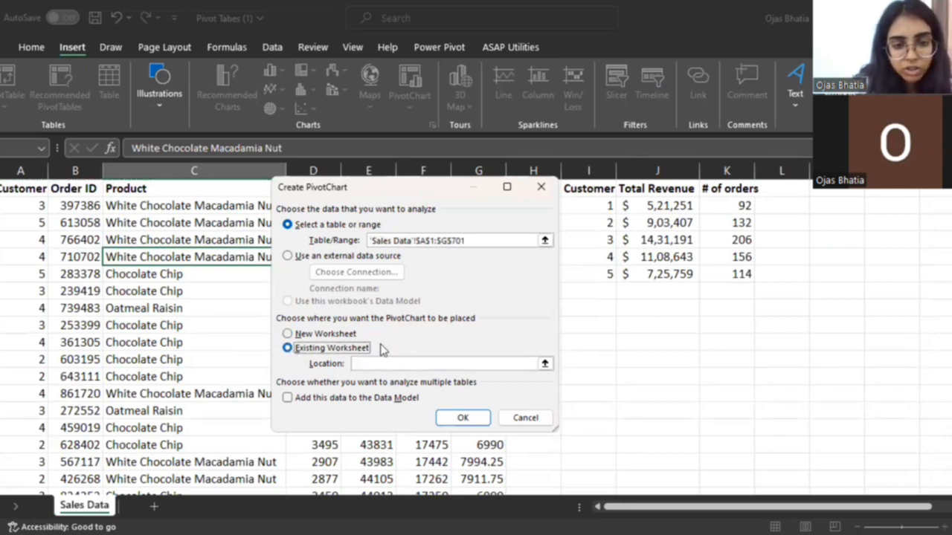
pyautogui.click(414, 363)
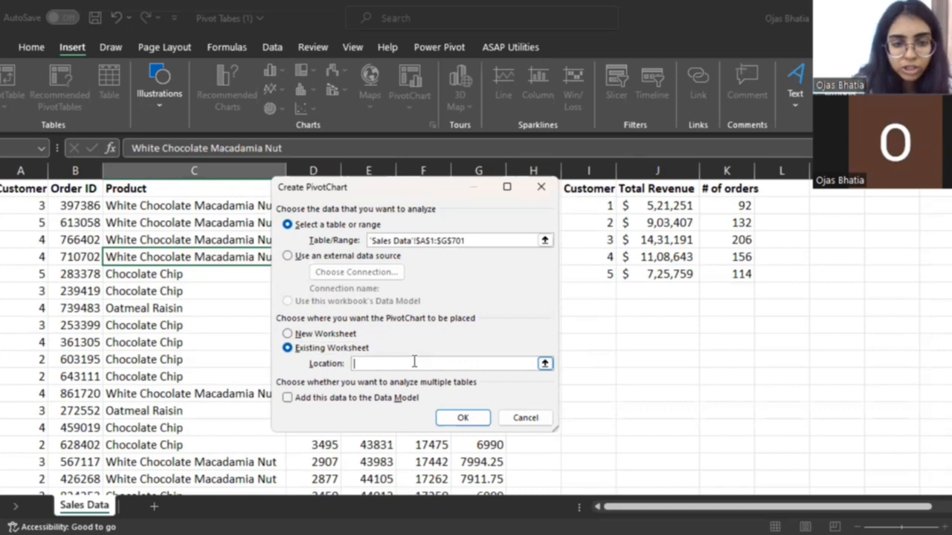
pyautogui.click(681, 358)
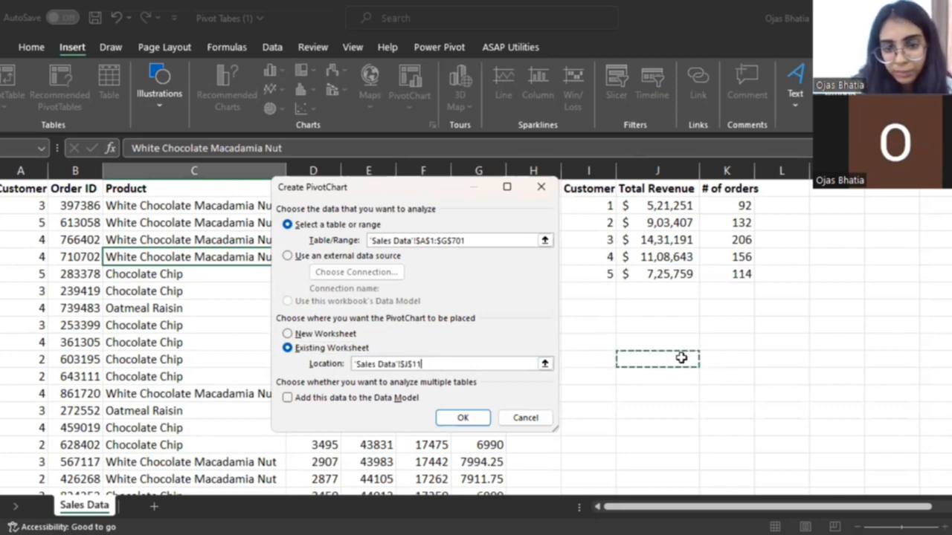
pyautogui.click(438, 416)
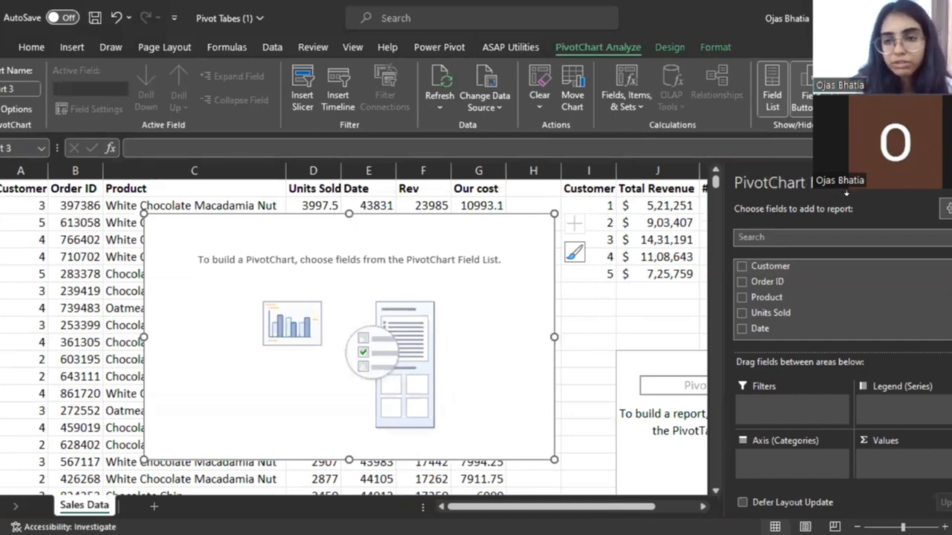
# Step: Chart the Units Sold field by Product, with Product as the axis categories
pyautogui.click(741, 297)
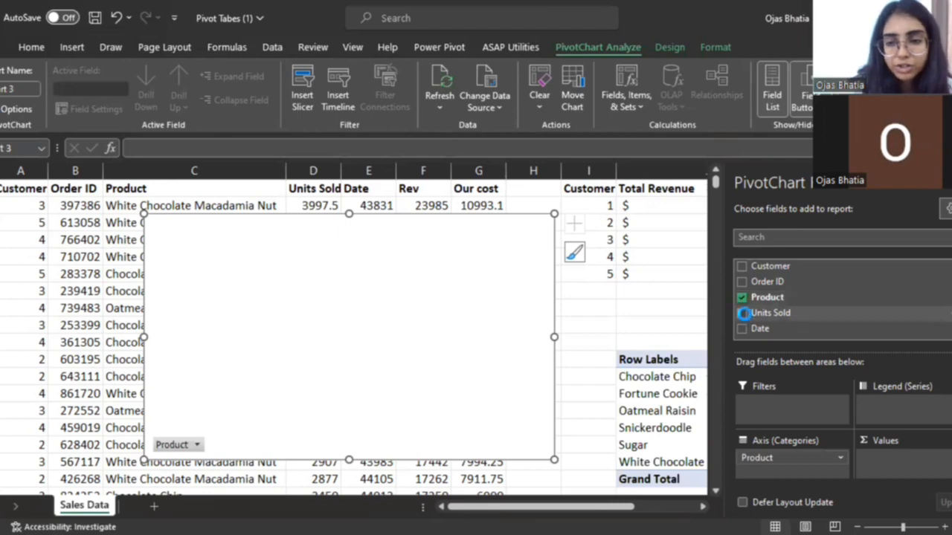
pyautogui.click(742, 313)
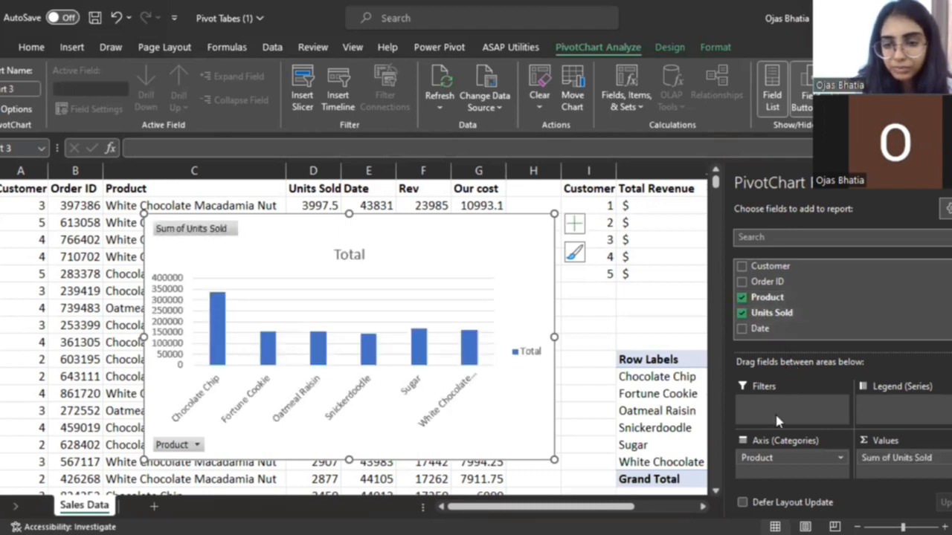
# Step: Apply the last style in the chart style gallery and the final light-to-dark green colour palette to the PivotChart
pyautogui.click(575, 255)
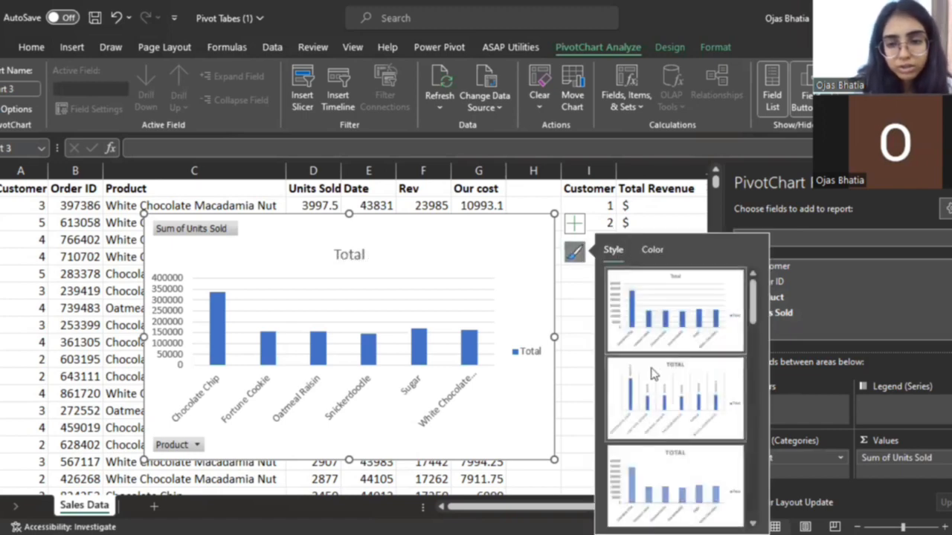
pyautogui.scroll(-5, 653, 372)
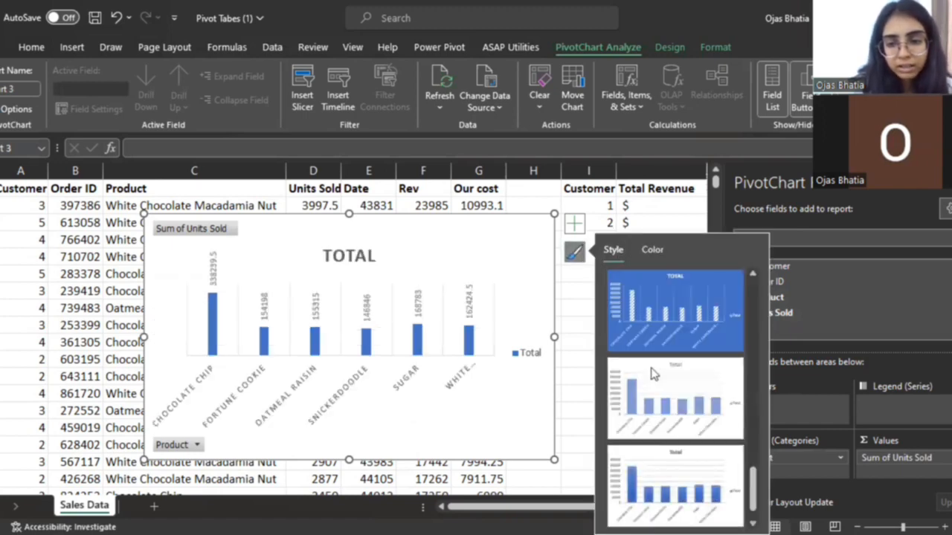
pyautogui.click(666, 472)
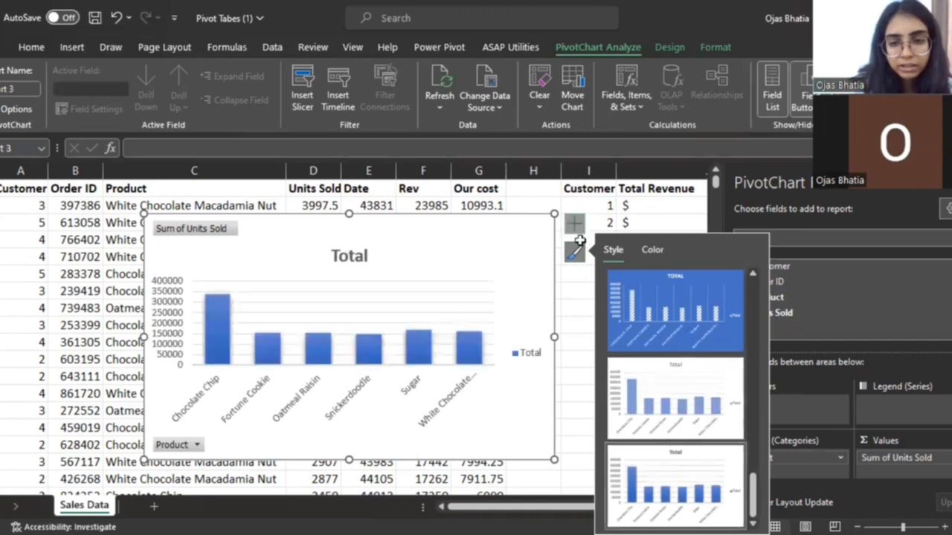
pyautogui.click(652, 251)
pyautogui.scroll(-5, 671, 402)
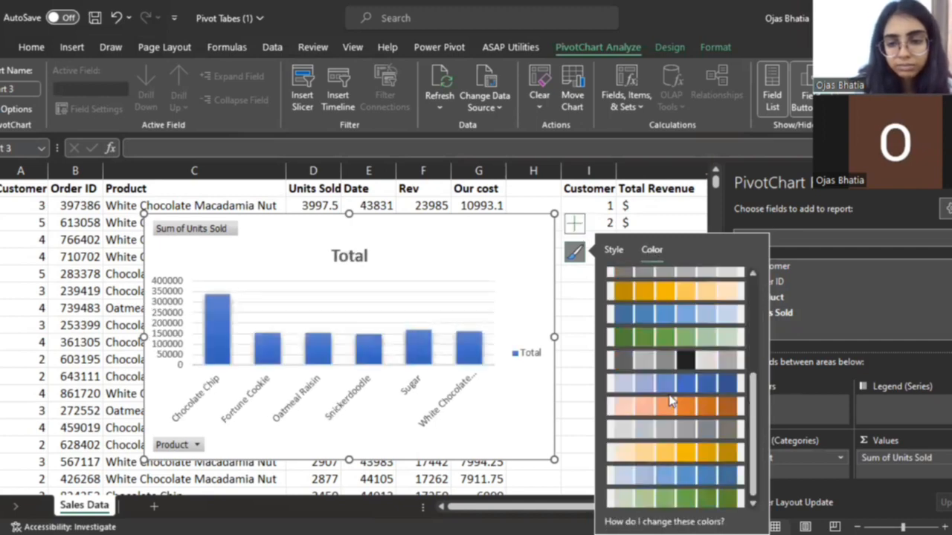
pyautogui.click(701, 504)
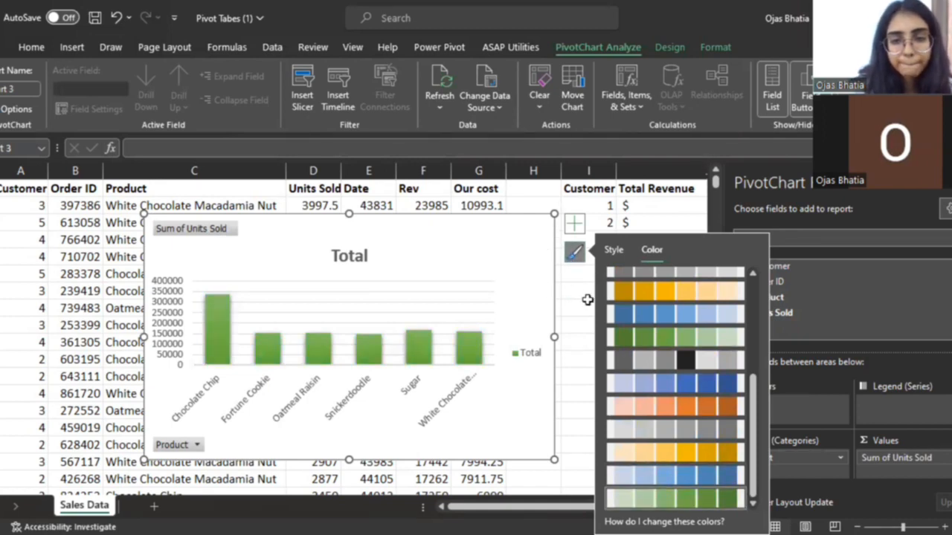
# Step: Move the PivotChart directly below the Grand Total row of the units sold PivotTable
pyautogui.click(587, 300)
pyautogui.scroll(-2, 563, 349)
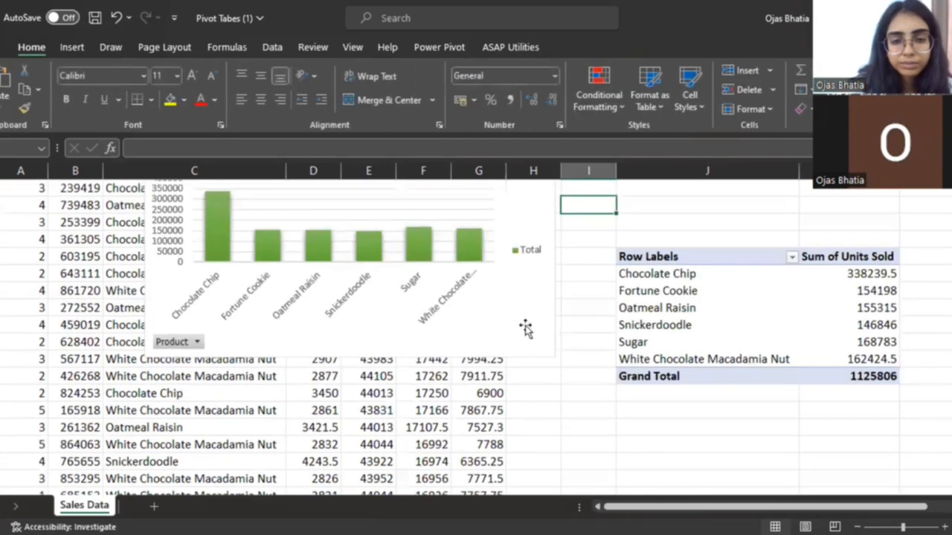
pyautogui.moveTo(516, 329); pyautogui.dragTo(780, 438)
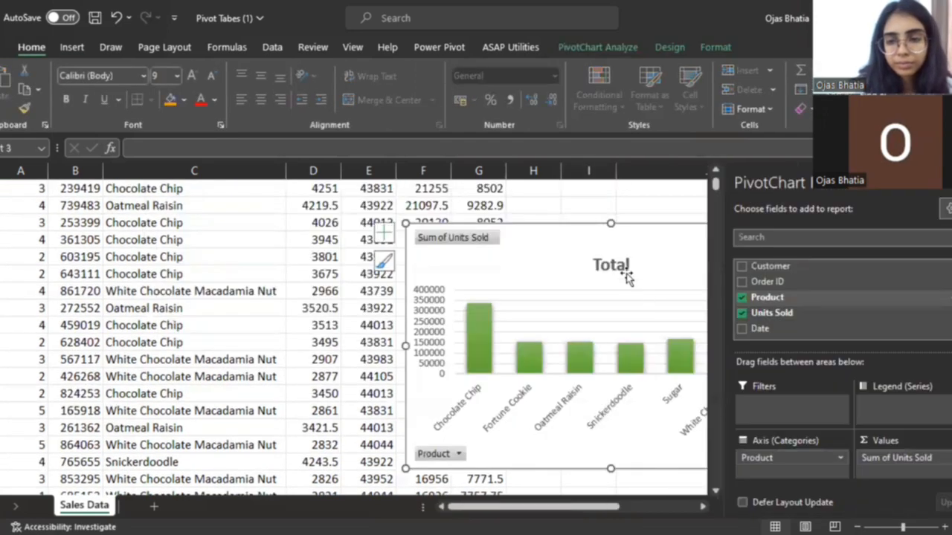
pyautogui.click(628, 258)
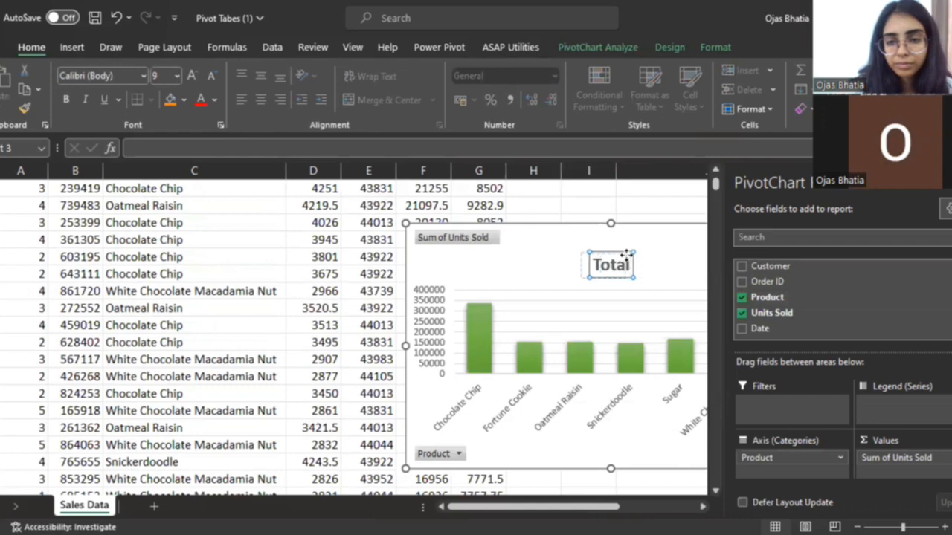
pyautogui.moveTo(652, 253); pyautogui.dragTo(542, 395)
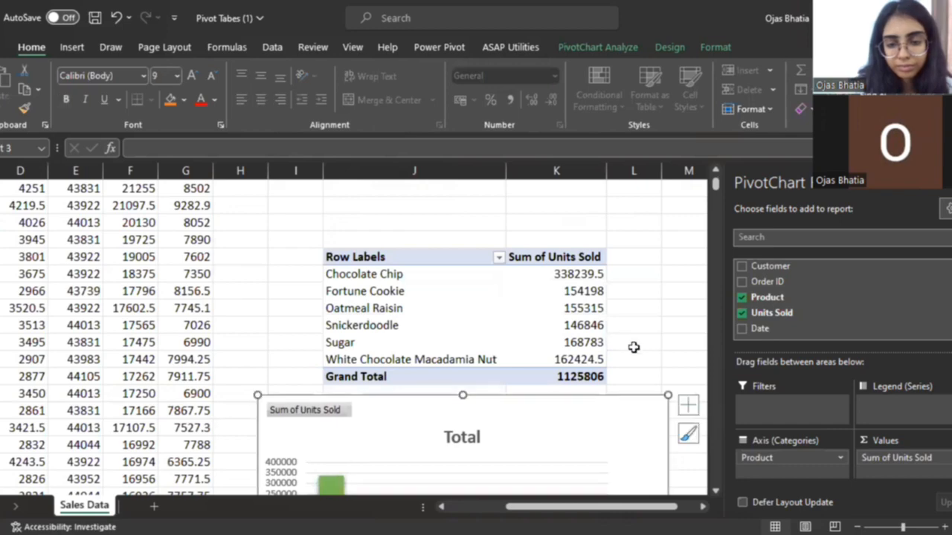
pyautogui.scroll(-5, 634, 348)
pyautogui.scroll(2, 633, 348)
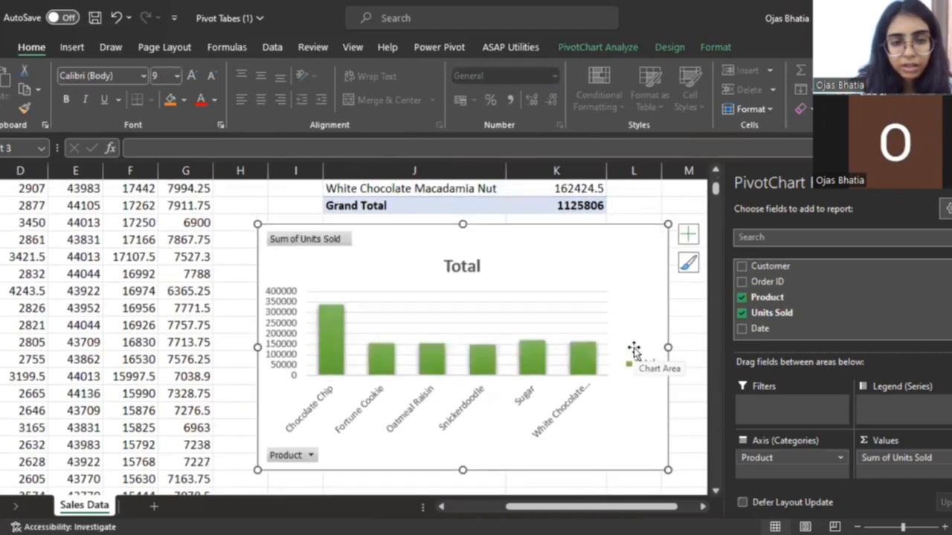
# Step: Filter the PivotChart's Product field to only Sugar and Fortune Cookie
pyautogui.scroll(-1, 635, 349)
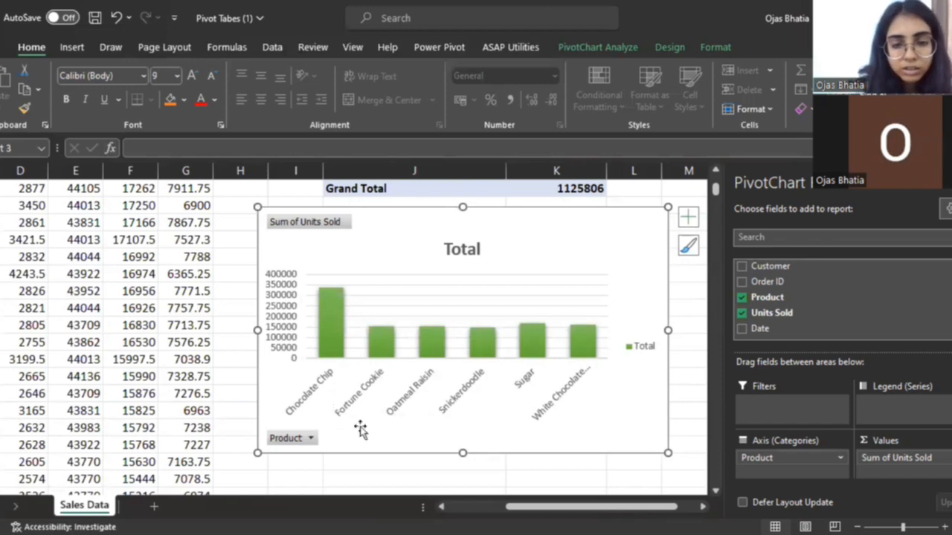
pyautogui.click(297, 439)
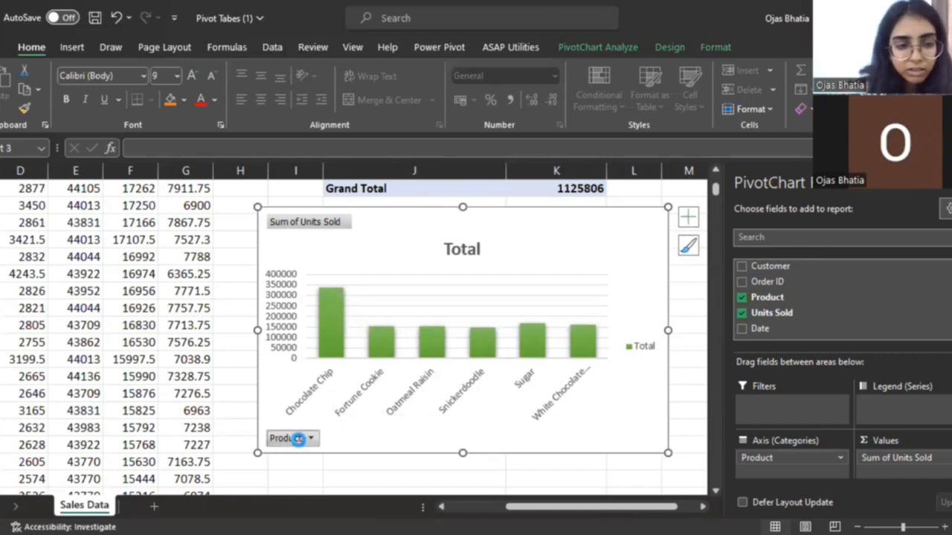
pyautogui.click(144, 284)
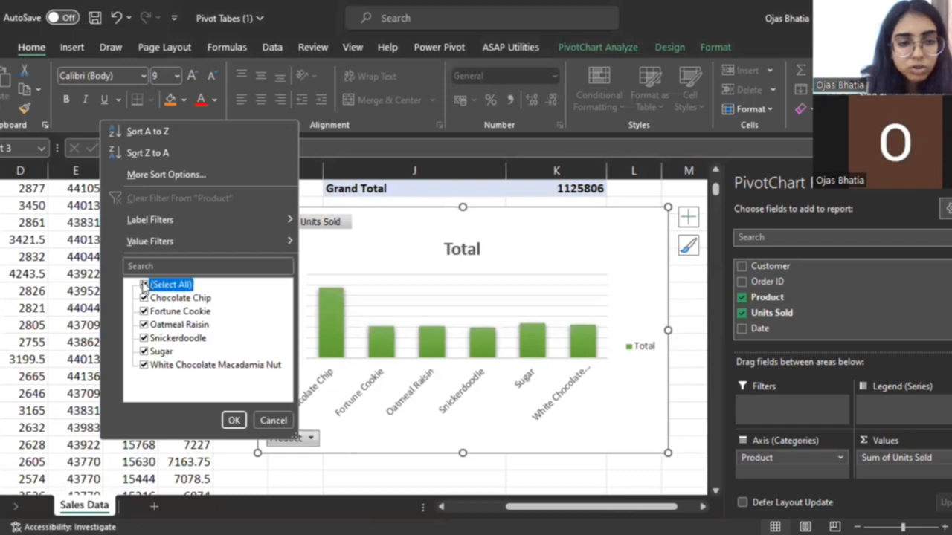
pyautogui.click(145, 351)
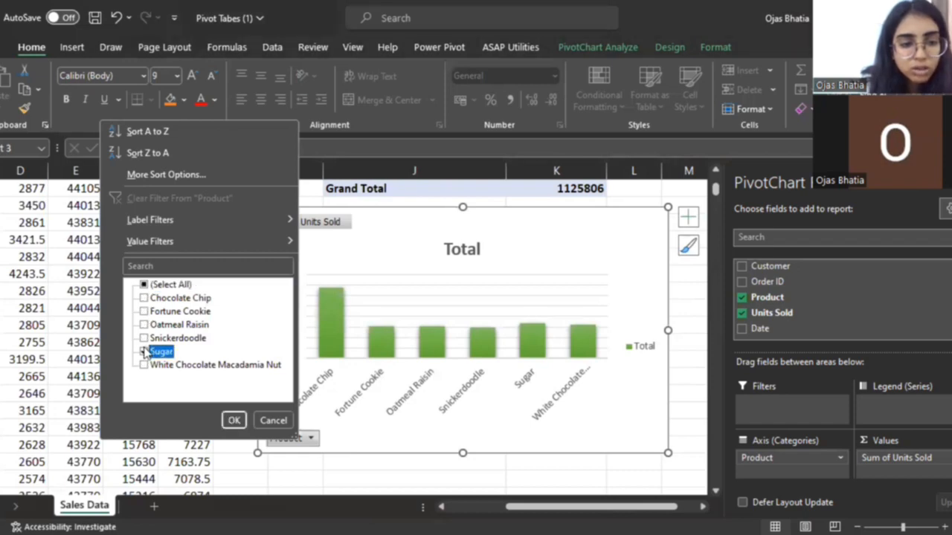
pyautogui.click(145, 311)
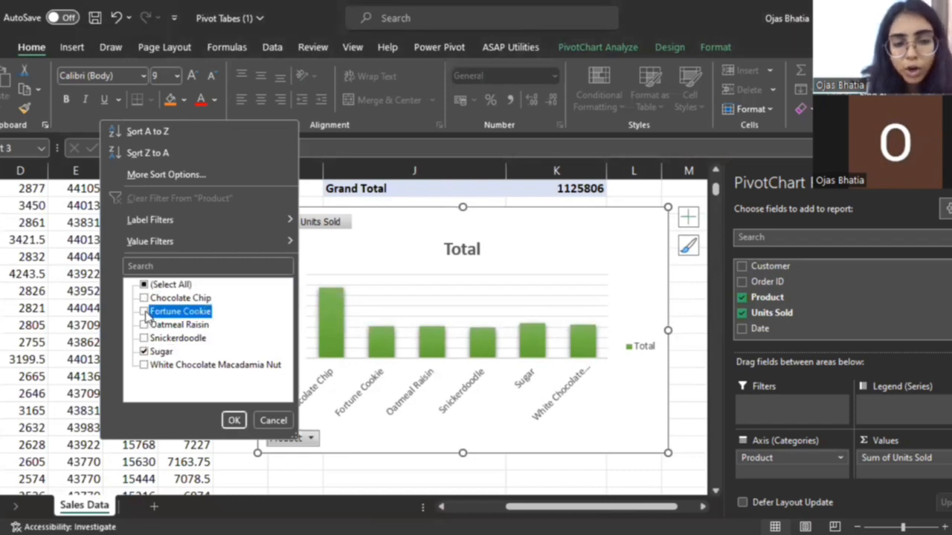
pyautogui.click(236, 420)
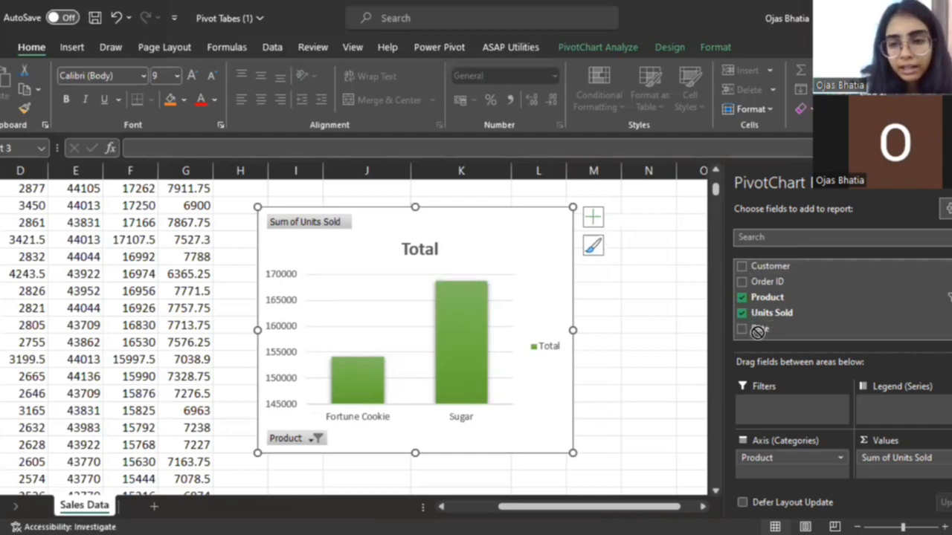
# Step: Add the Customer field to the PivotChart as a report filter
pyautogui.scroll(-1, 755, 327)
pyautogui.scroll(1, 759, 305)
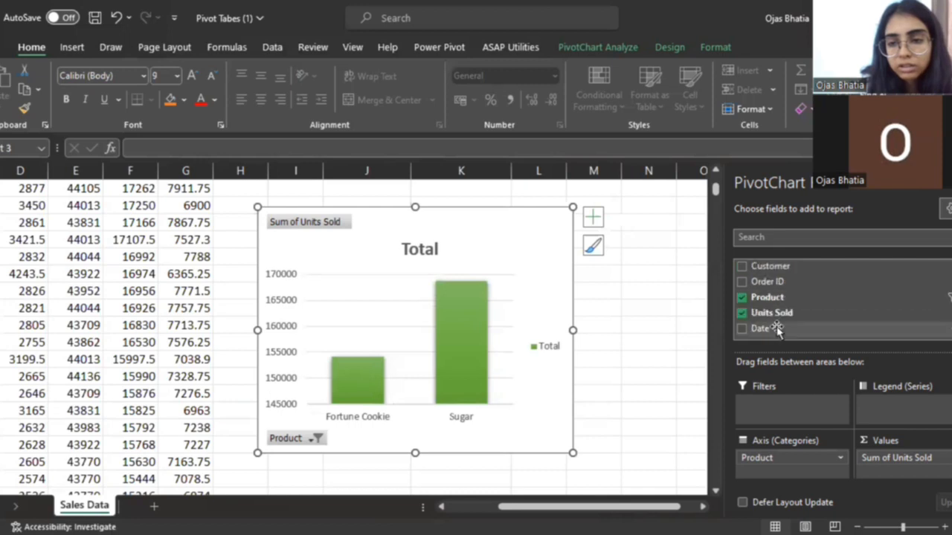
pyautogui.moveTo(762, 271); pyautogui.dragTo(778, 419)
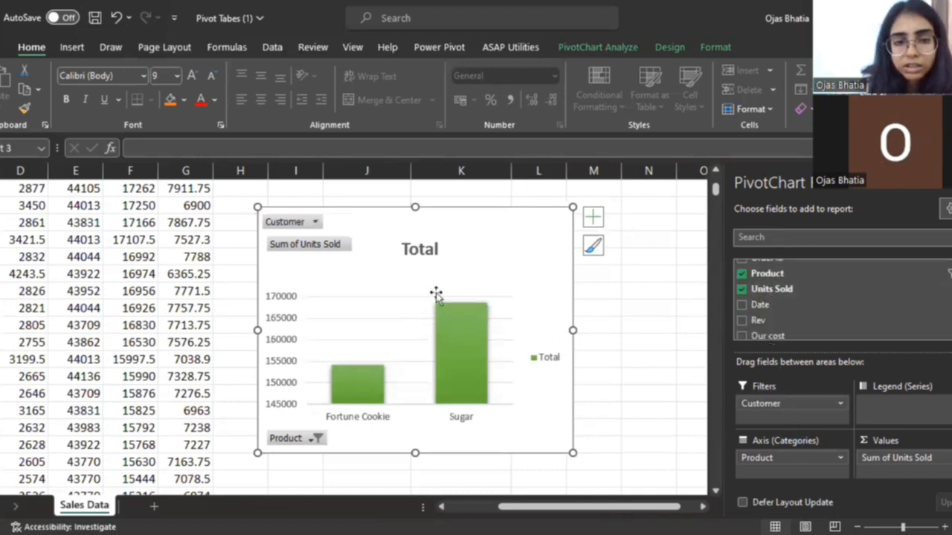
# Step: Filter the PivotChart to customer 3 and extend the selection to both customers 3 and 4
pyautogui.click(304, 222)
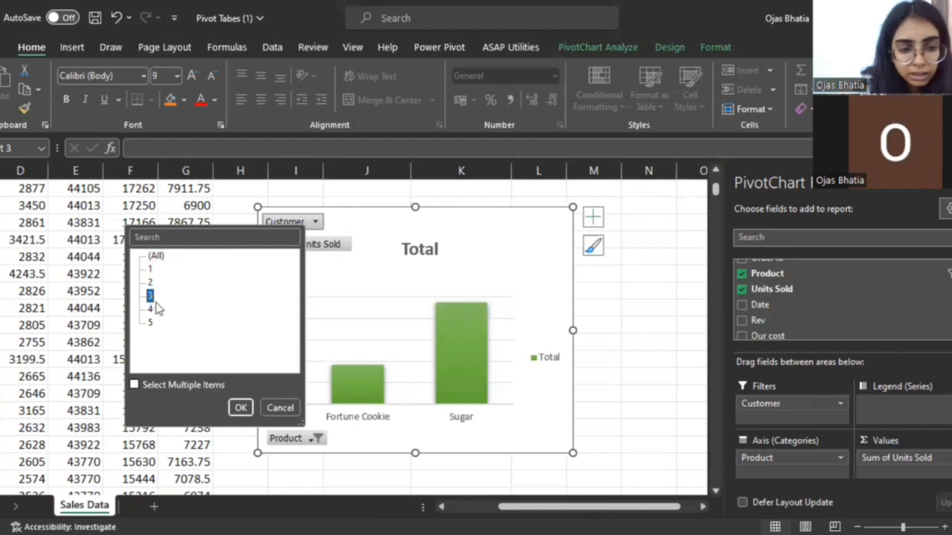
pyautogui.click(243, 407)
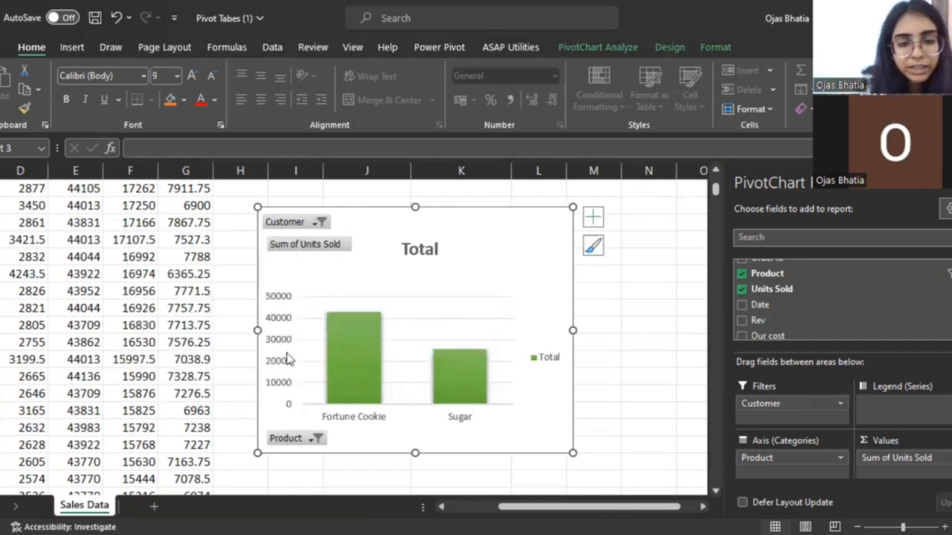
pyautogui.click(306, 222)
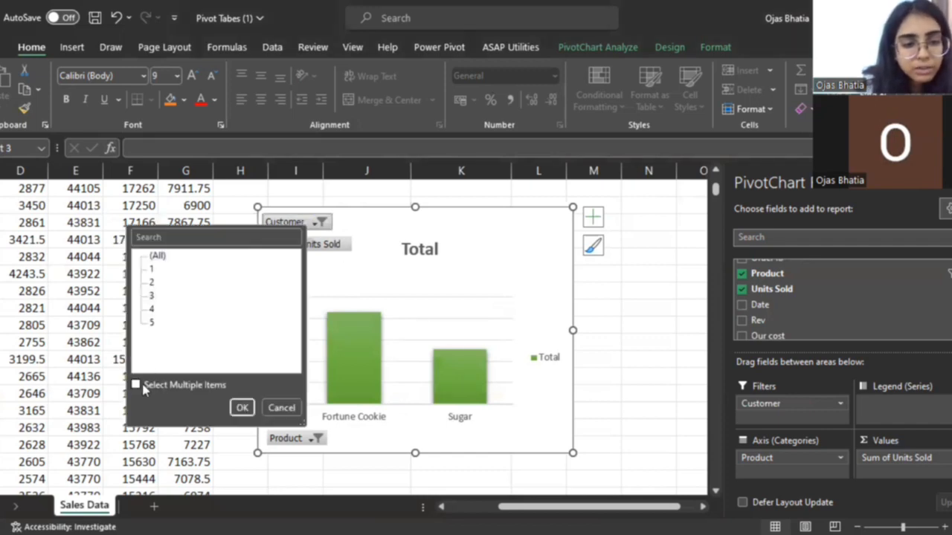
pyautogui.click(143, 389)
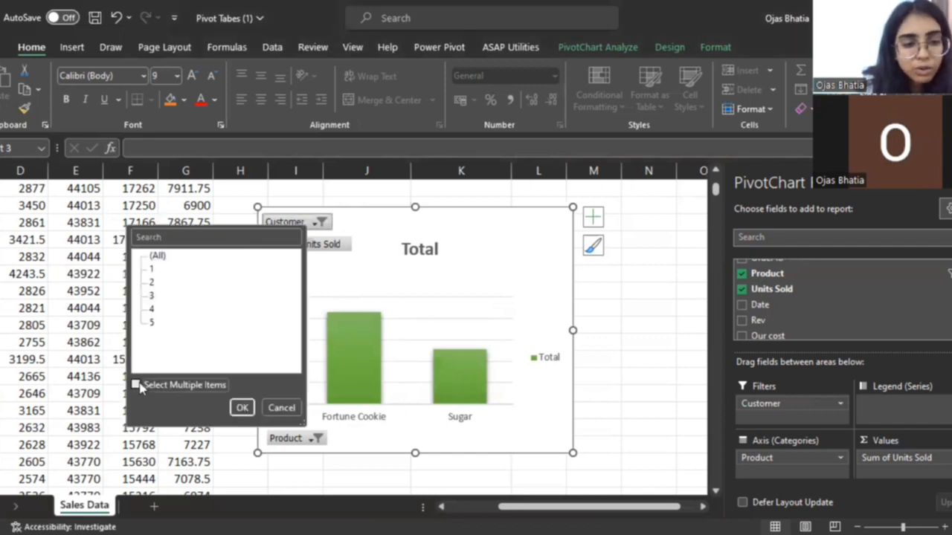
pyautogui.click(152, 309)
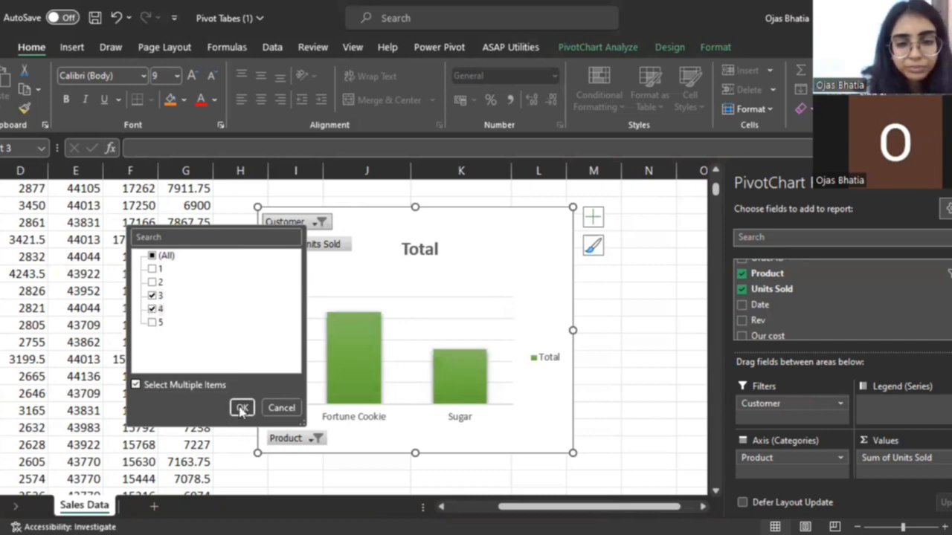
pyautogui.click(241, 409)
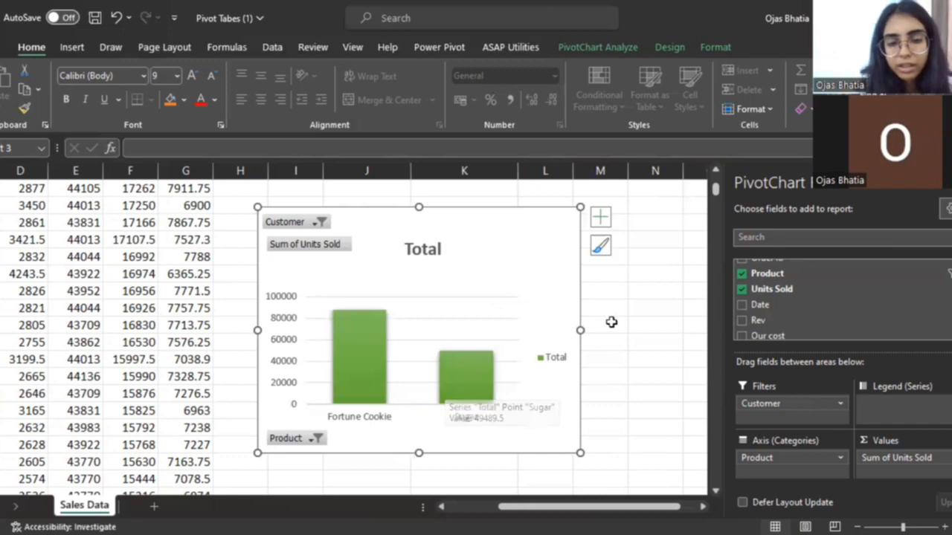
# Step: Replace Units Sold with Rev as the PivotChart's value field
pyautogui.scroll(-1, 611, 322)
pyautogui.scroll(1, 296, 245)
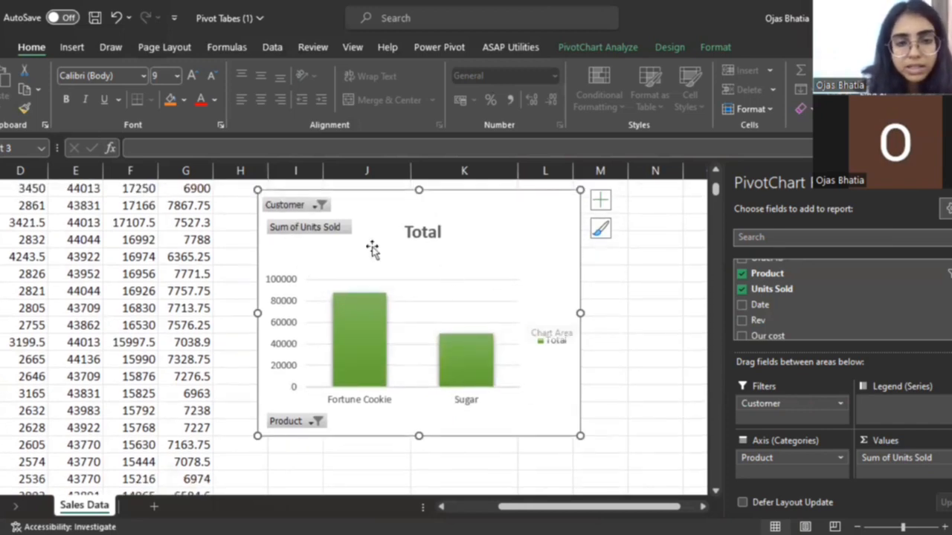
pyautogui.click(325, 227)
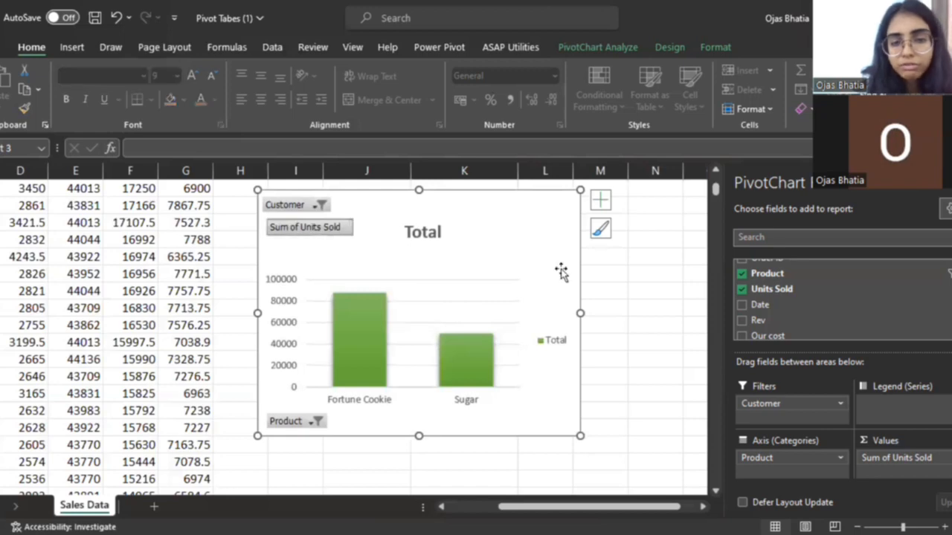
pyautogui.scroll(1, 759, 303)
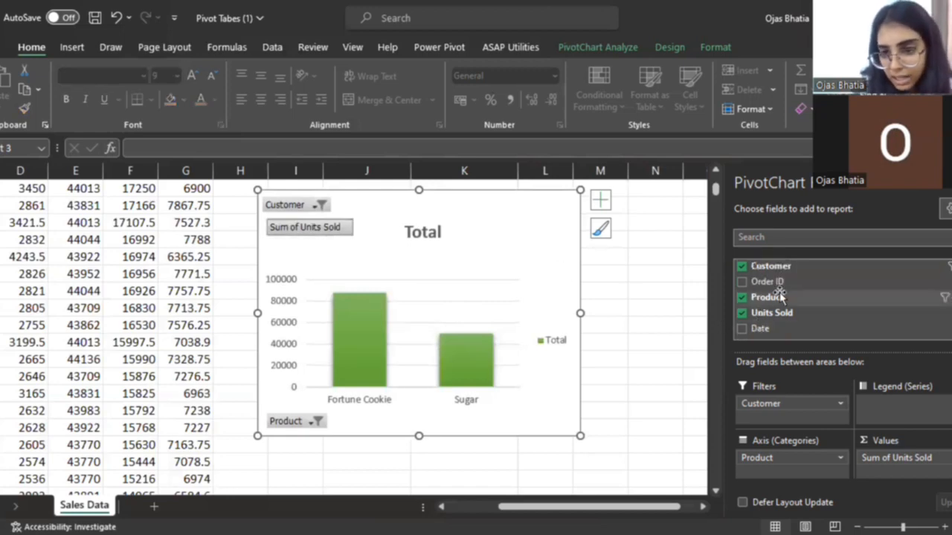
pyautogui.click(741, 315)
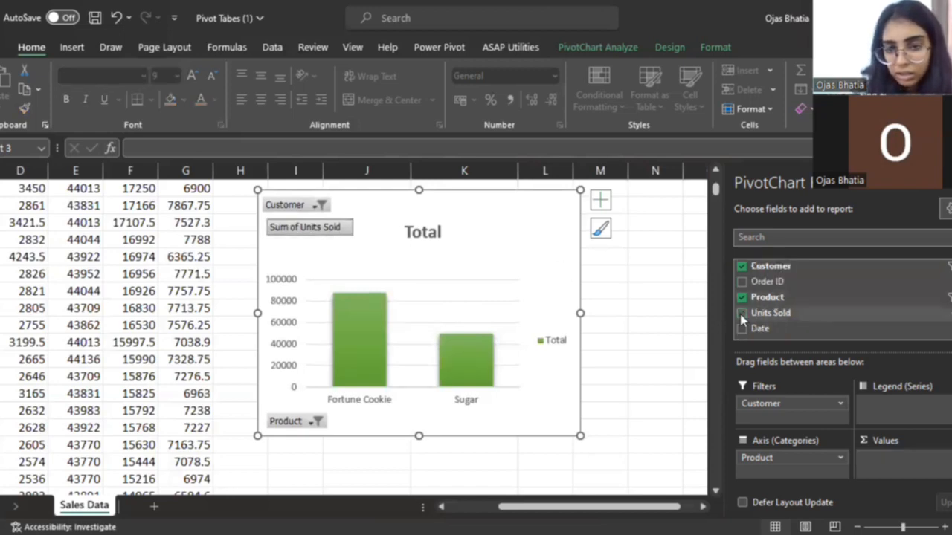
pyautogui.scroll(-1, 766, 314)
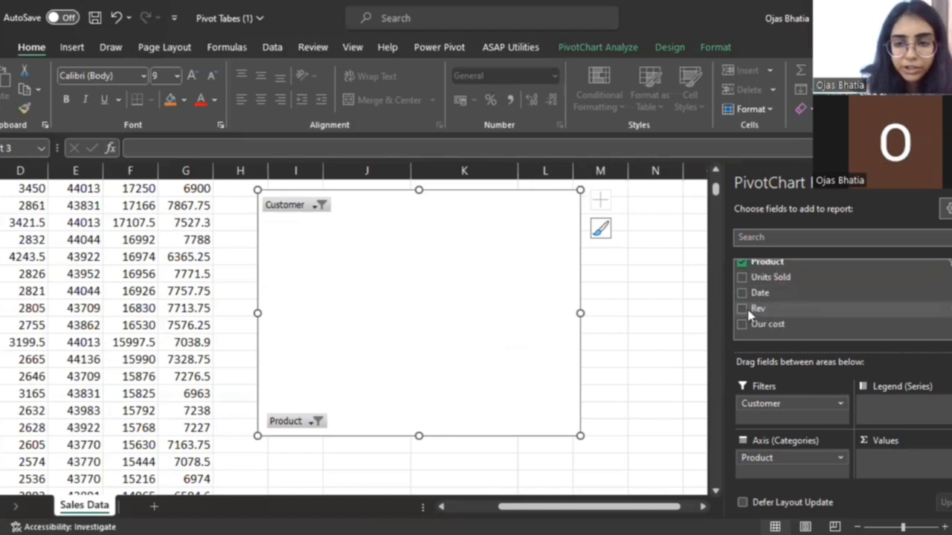
pyautogui.click(743, 311)
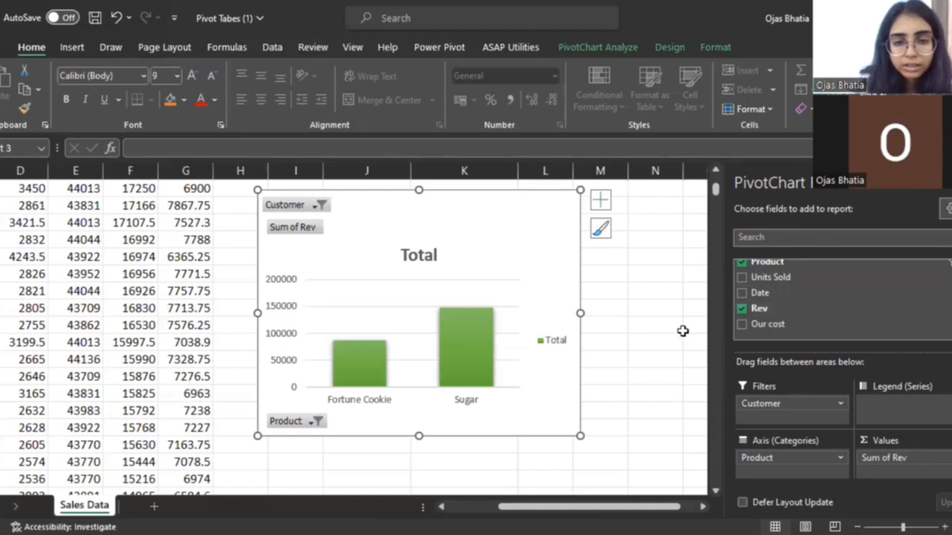
# Step: Reset the PivotChart's Product filter to include all products
pyautogui.scroll(-1, 682, 331)
pyautogui.scroll(2, 455, 258)
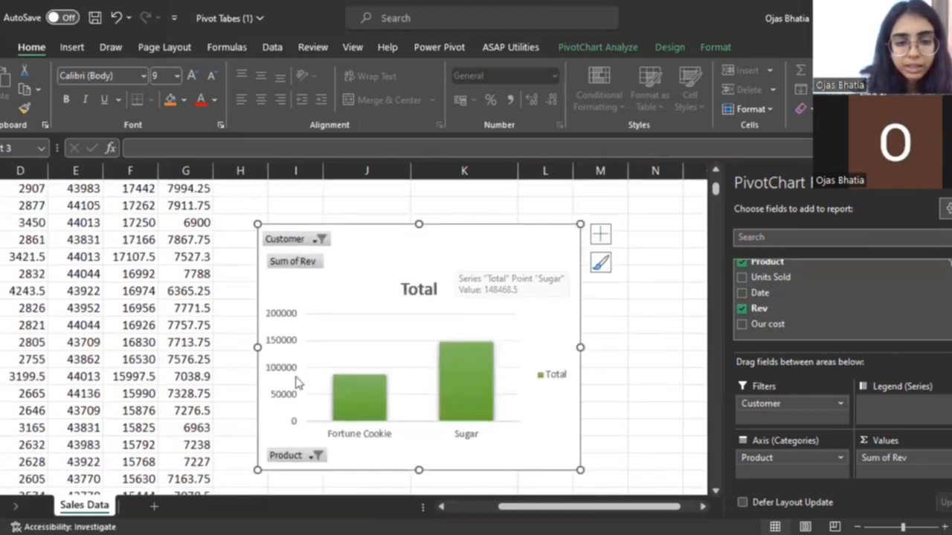
pyautogui.click(316, 455)
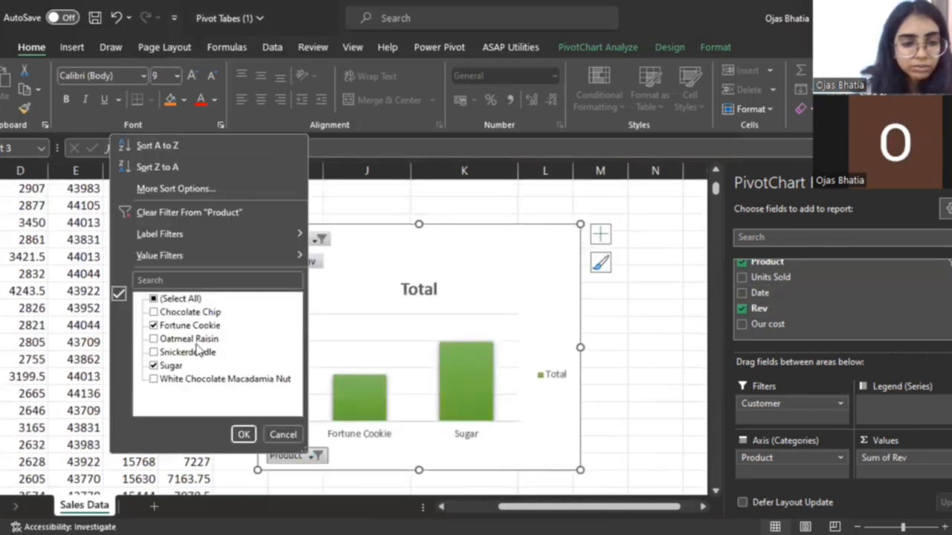
pyautogui.click(153, 300)
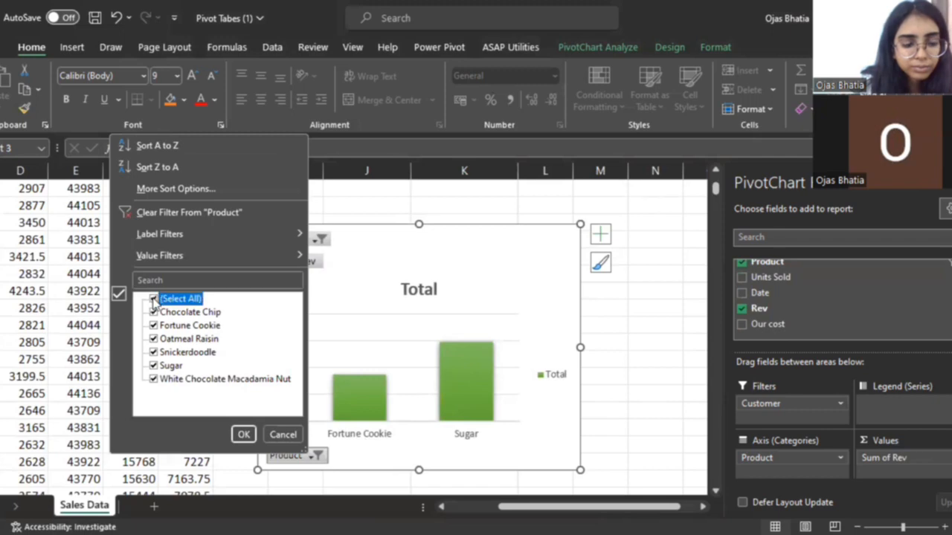
pyautogui.click(246, 435)
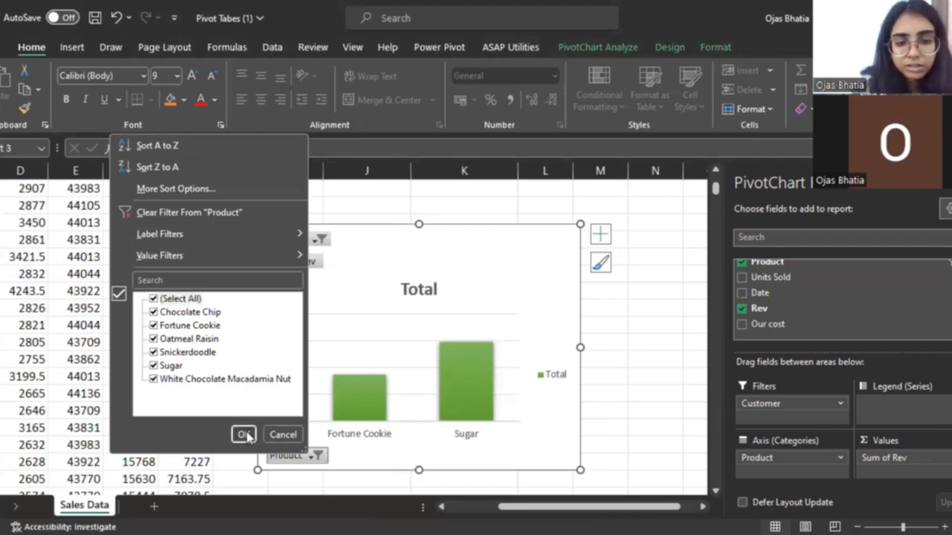
pyautogui.click(245, 435)
pyautogui.scroll(-2, 642, 400)
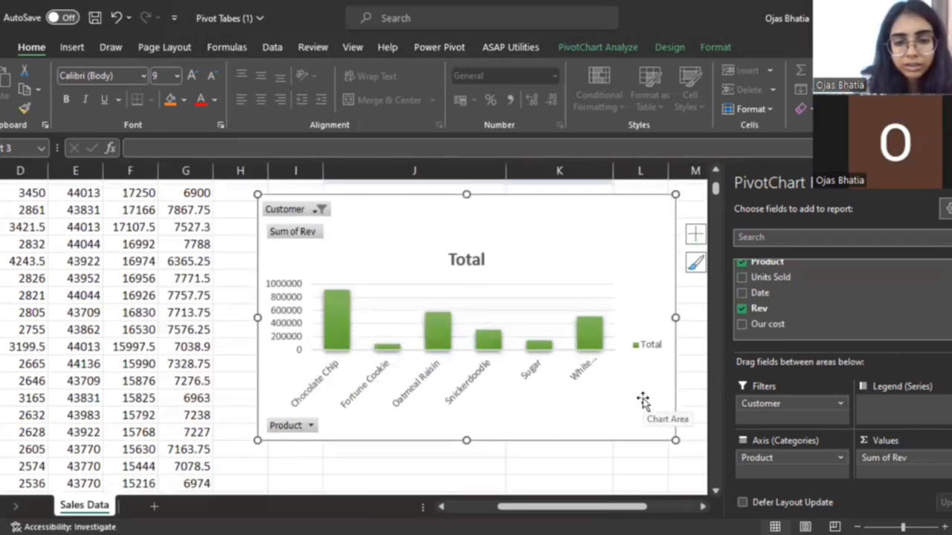
# Step: Reset the PivotChart's Customer filter to include all customers
pyautogui.scroll(1, 643, 400)
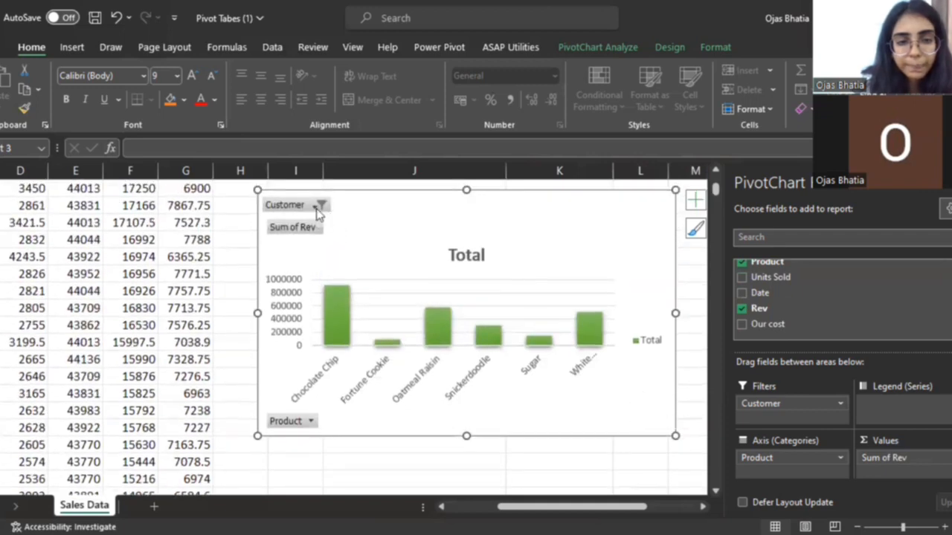
pyautogui.click(315, 206)
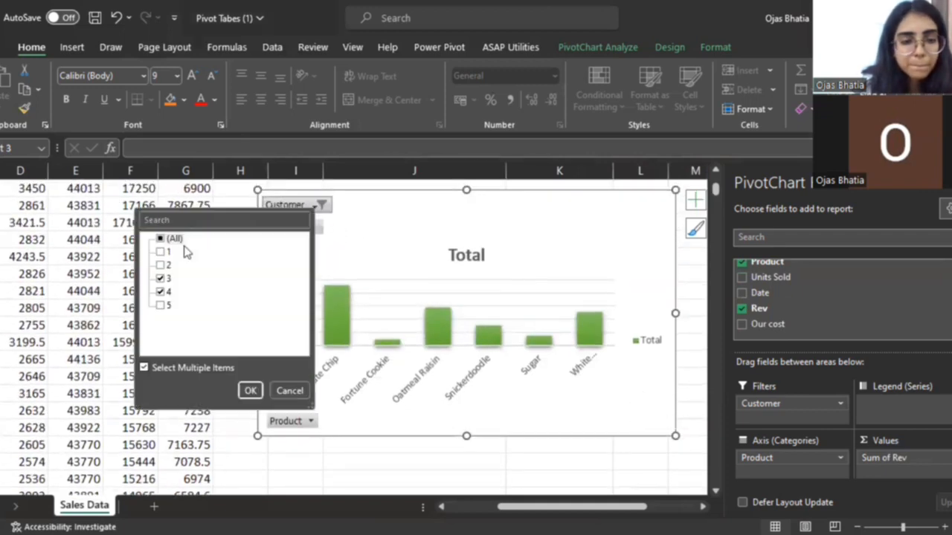
pyautogui.click(160, 240)
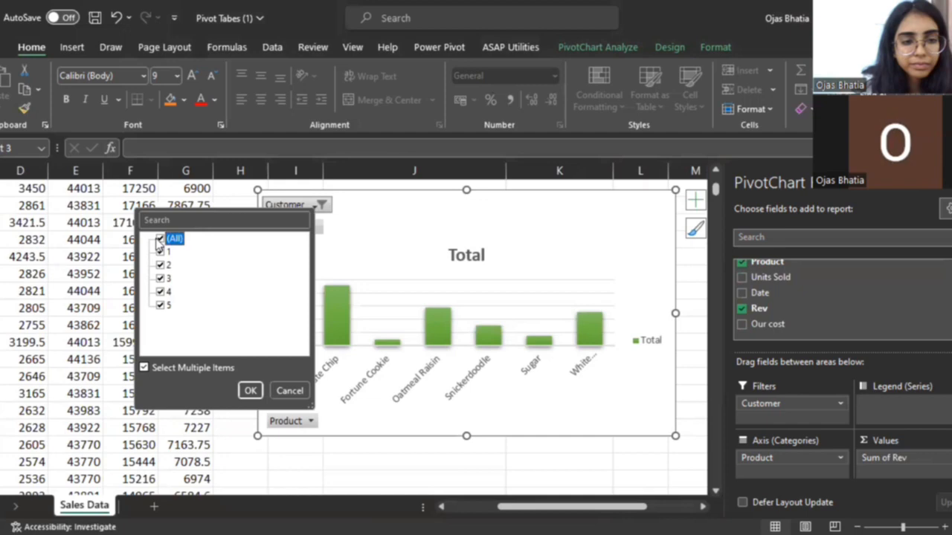
pyautogui.click(242, 394)
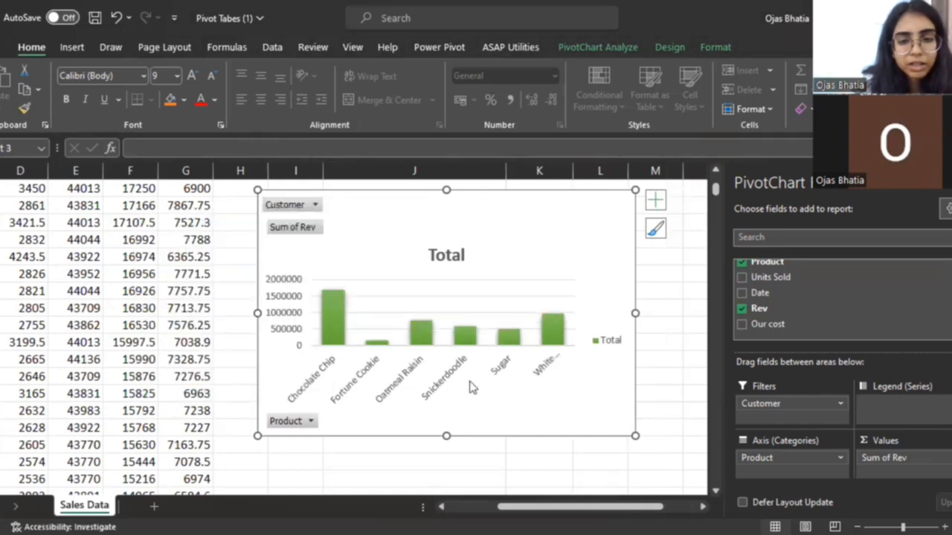
# Step: Review the revenue PivotChart with its PivotTable and close the PivotChart field list
pyautogui.scroll(-1, 531, 383)
pyautogui.hscroll(1, 530, 386)
pyautogui.hscroll(1, 530, 386)
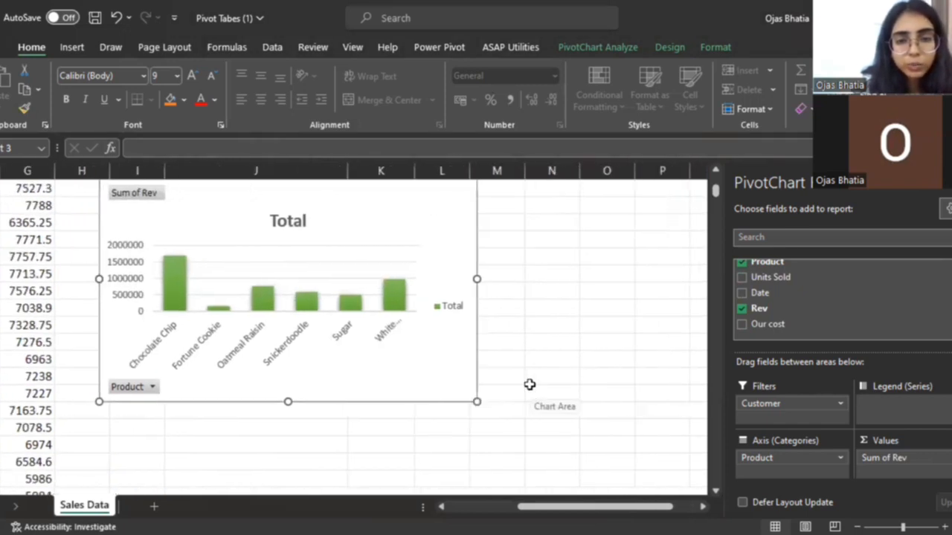
pyautogui.scroll(2, 530, 386)
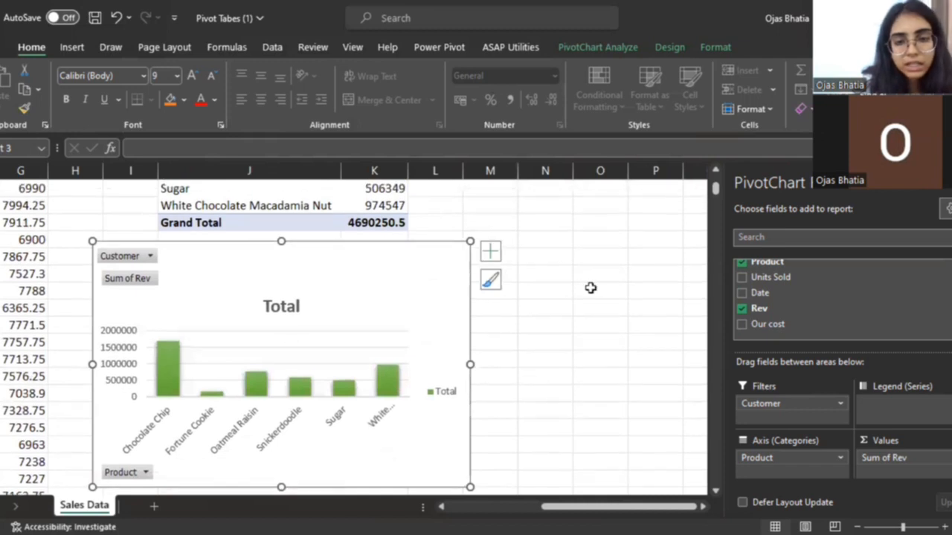
pyautogui.scroll(-1, 513, 359)
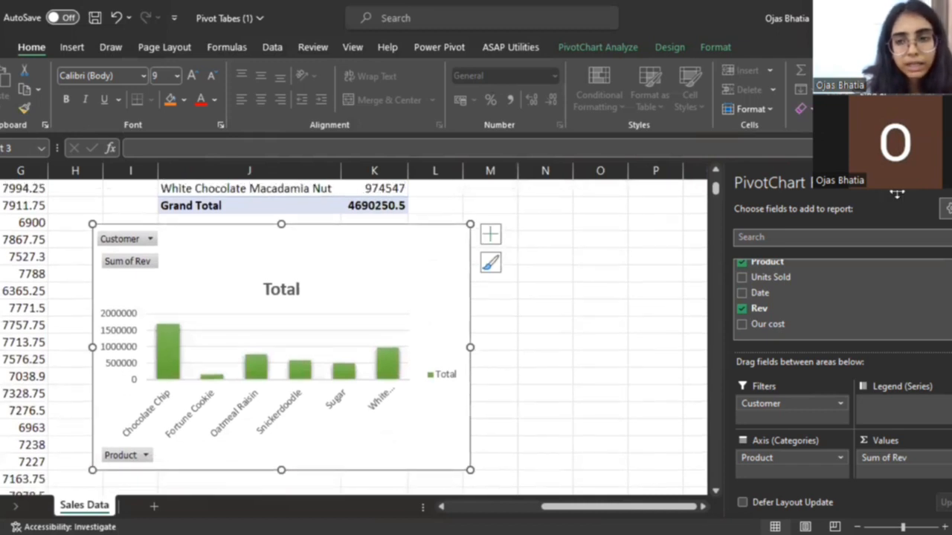
pyautogui.click(947, 182)
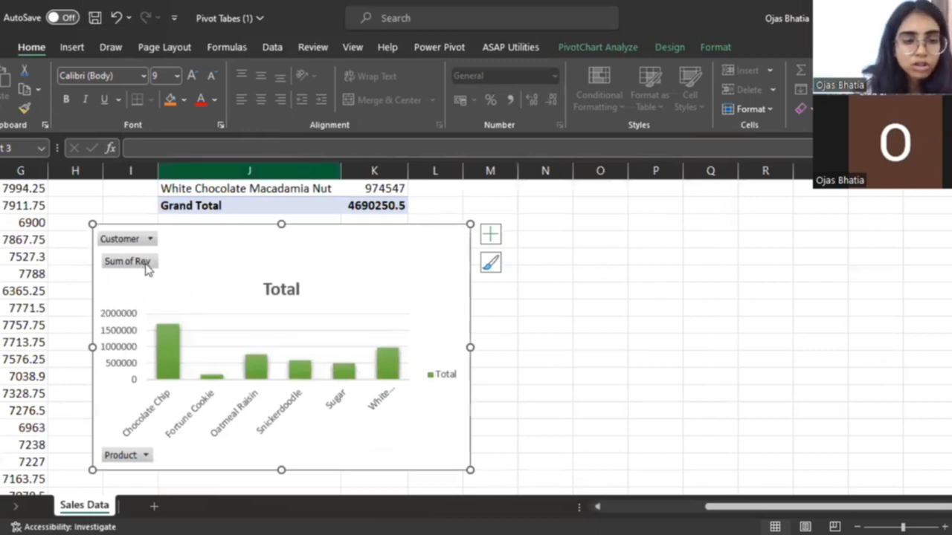
# Step: Insert a PivotChart from the sales data range A1:G701, placed on the existing Sales Data worksheet at cell Q4
pyautogui.hscroll(-6, 74, 279)
pyautogui.scroll(2, 141, 294)
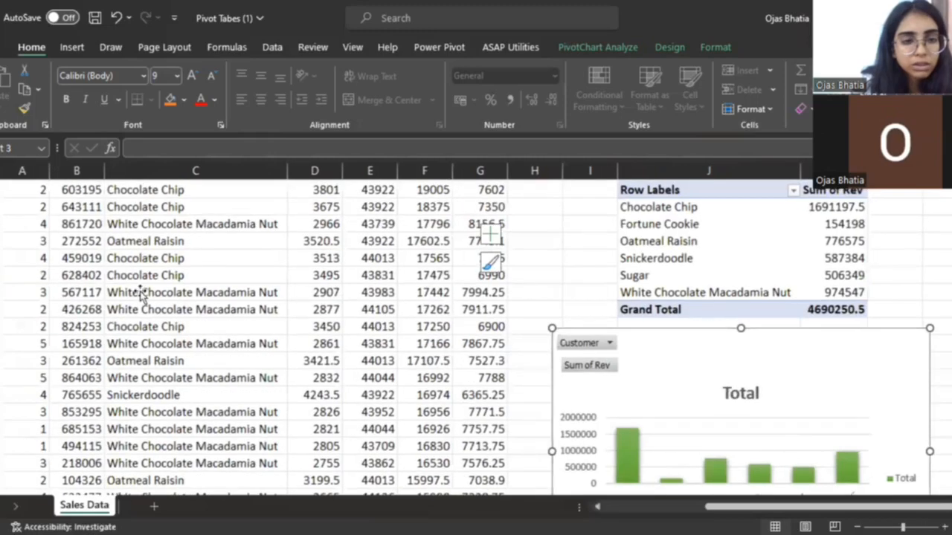
pyautogui.click(141, 294)
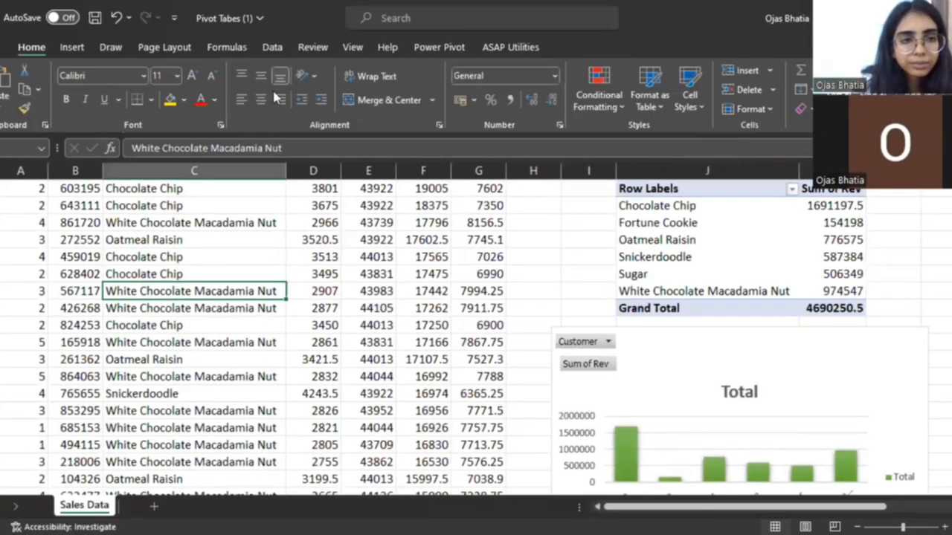
pyautogui.click(72, 48)
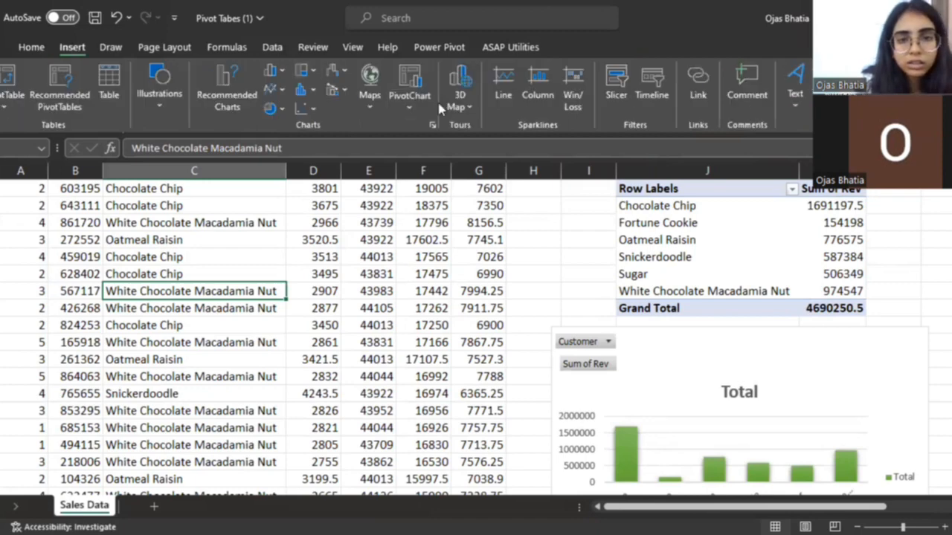
pyautogui.click(422, 110)
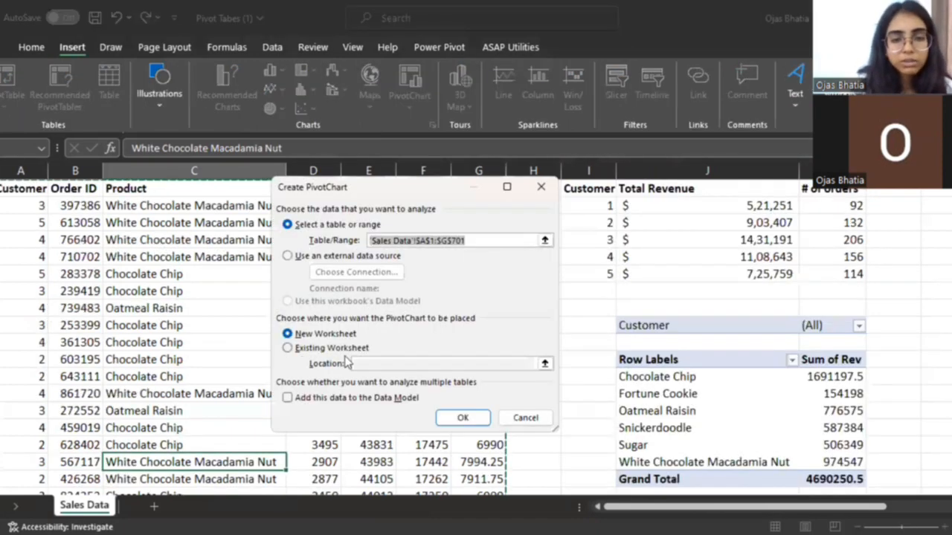
pyautogui.click(316, 355)
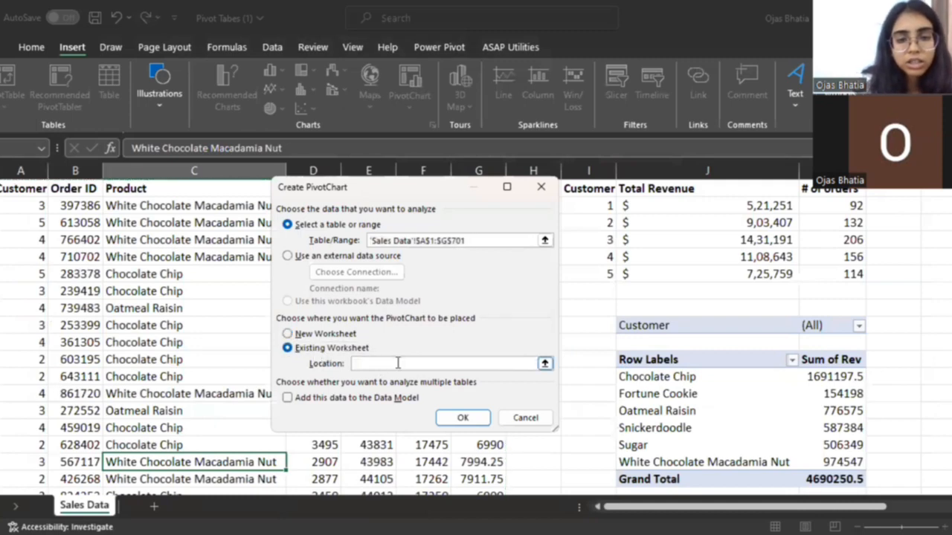
pyautogui.hscroll(3, 839, 342)
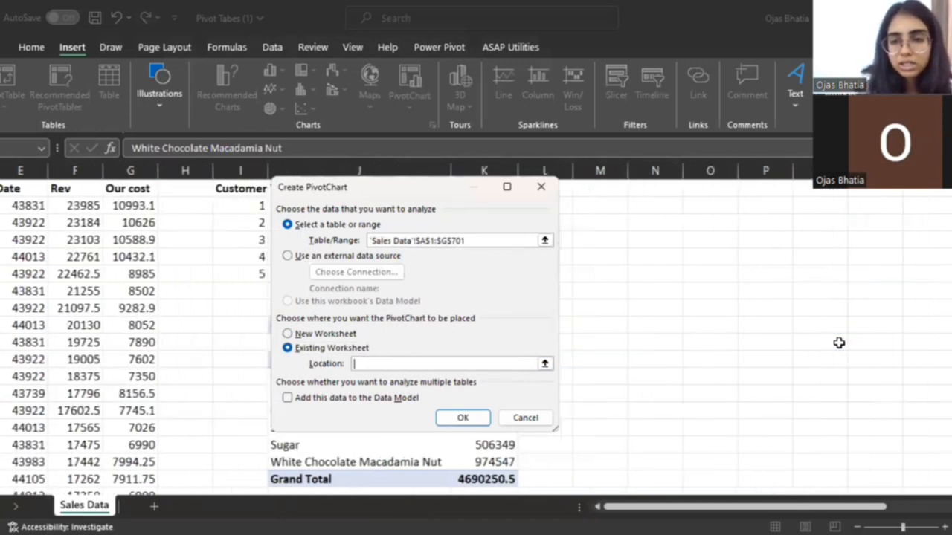
pyautogui.click(841, 235)
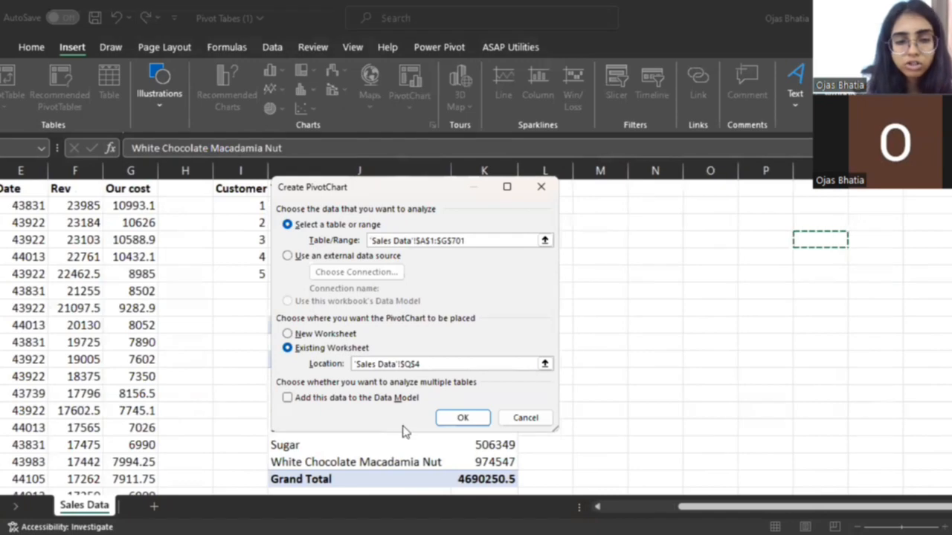
pyautogui.click(463, 418)
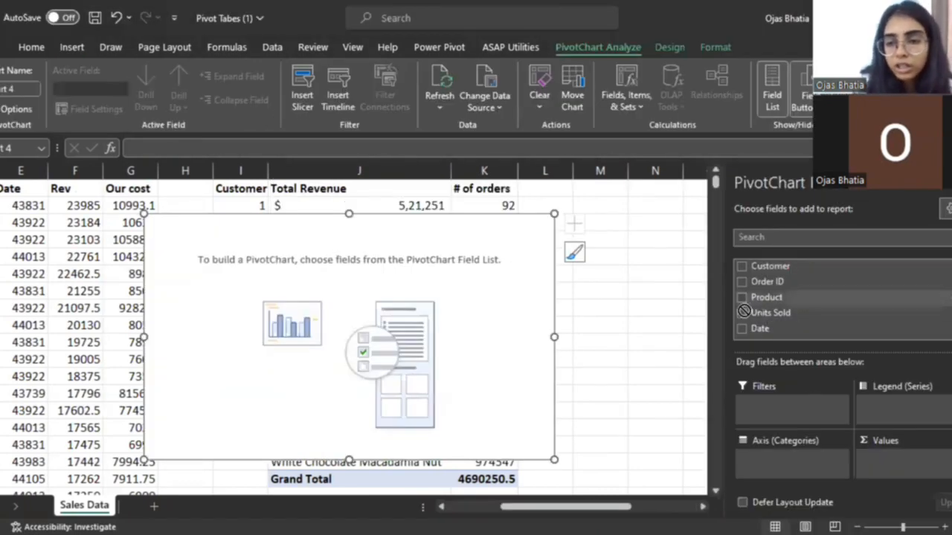
# Step: Add Product as the new PivotChart's axis categories and Our cost as its summed values
pyautogui.scroll(-1, 744, 311)
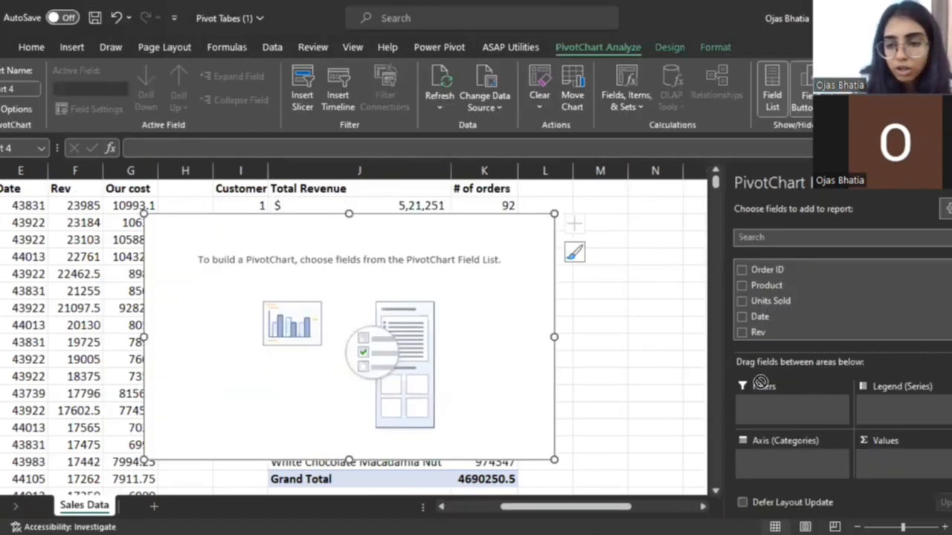
pyautogui.click(747, 288)
pyautogui.scroll(-2, 755, 301)
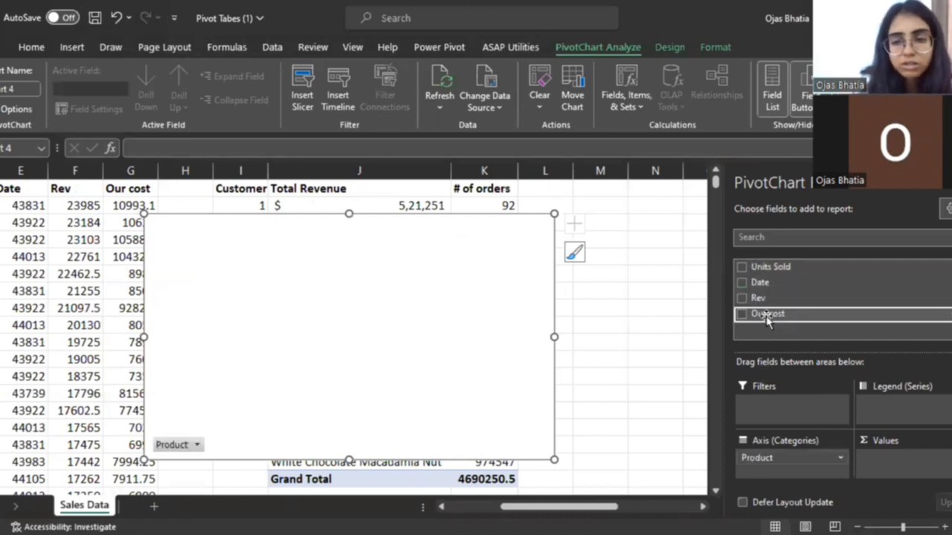
pyautogui.click(742, 316)
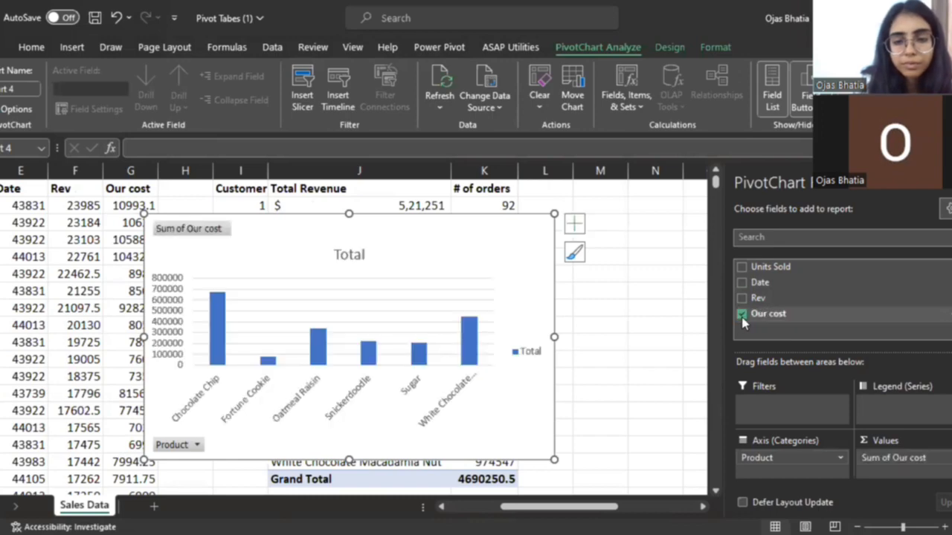
# Step: Move the cost PivotChart below its PivotTable in columns Q and R
pyautogui.moveTo(417, 248); pyautogui.dragTo(674, 279)
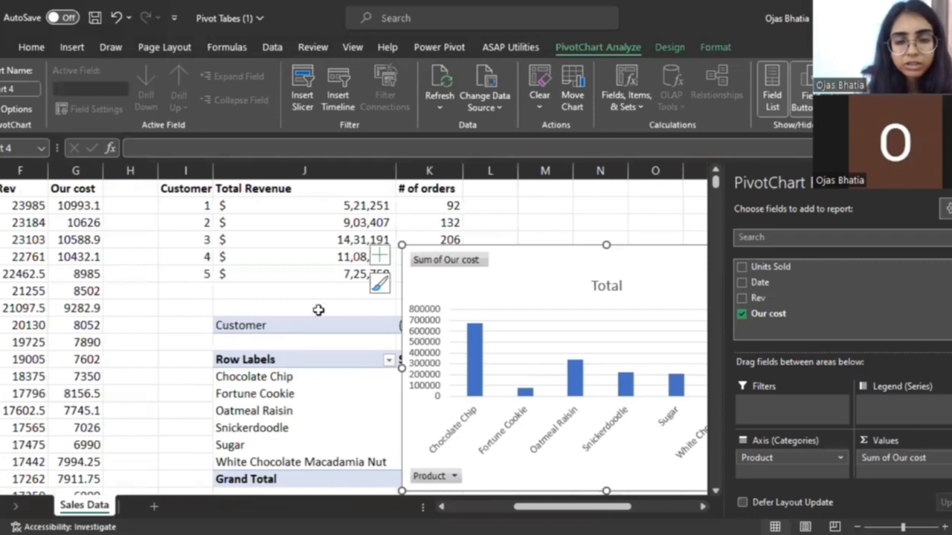
pyautogui.hscroll(6, 319, 309)
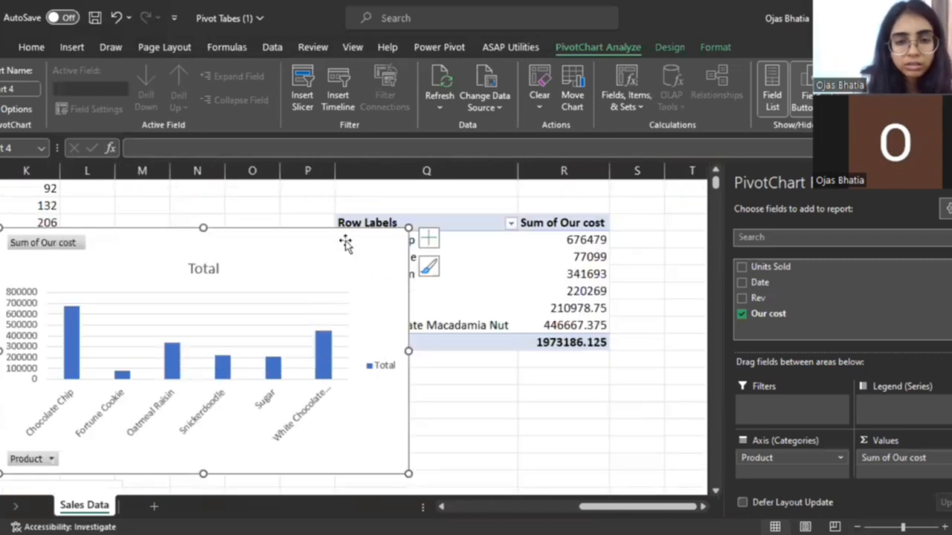
pyautogui.moveTo(346, 245); pyautogui.dragTo(592, 364)
pyautogui.scroll(-1, 368, 326)
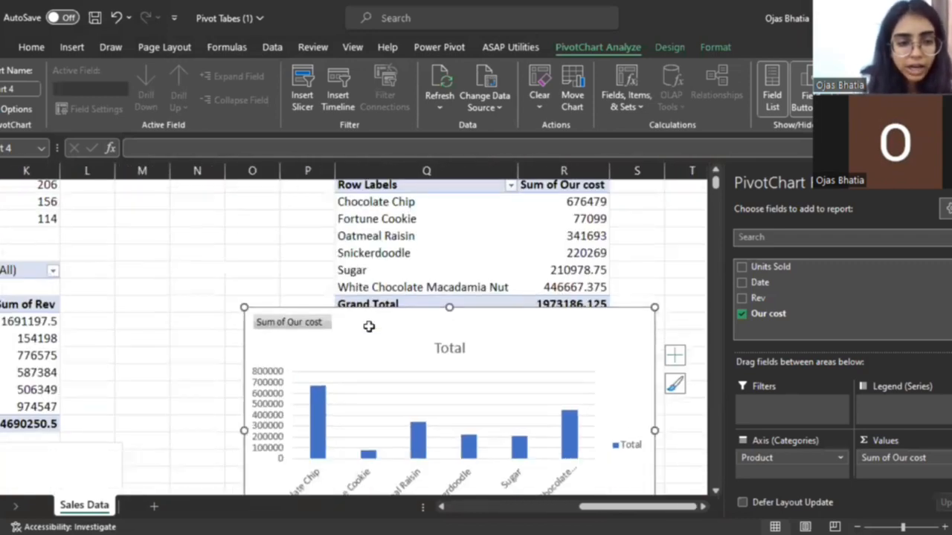
pyautogui.scroll(-4, 370, 328)
pyautogui.scroll(1, 368, 330)
pyautogui.keyDown('ctrl'); pyautogui.scroll(-2, 368, 329); pyautogui.keyUp('ctrl')
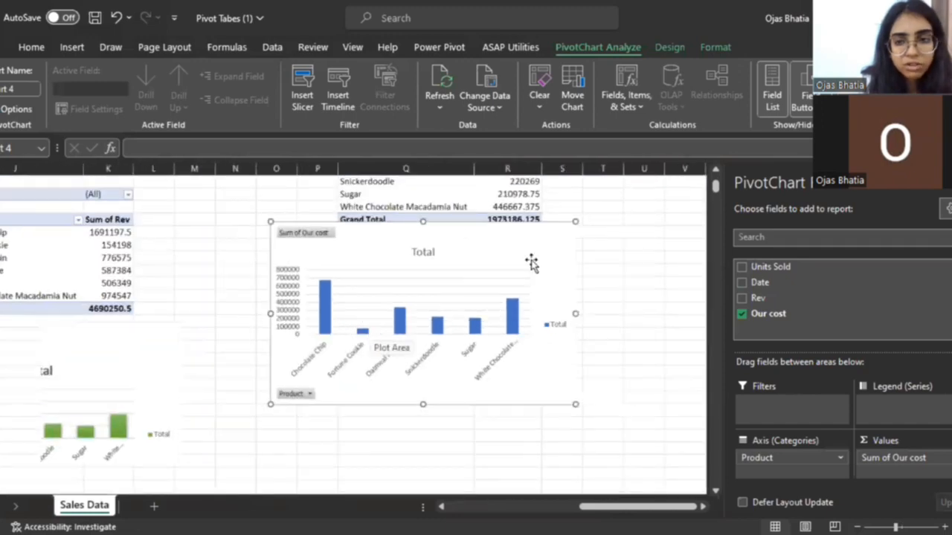
# Step: Close the PivotChart field list and align the cost PivotChart side by side with the revenue PivotChart
pyautogui.click(951, 183)
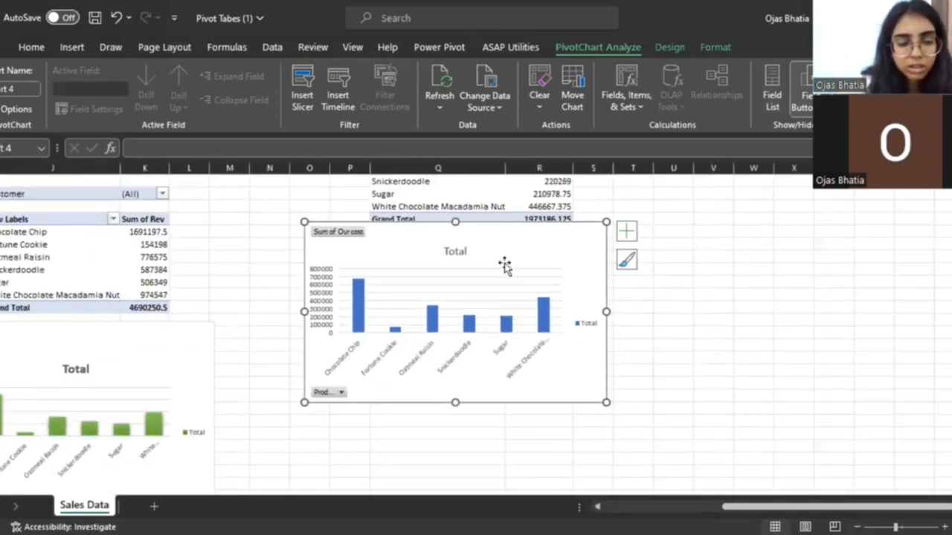
pyautogui.hscroll(-2, 505, 265)
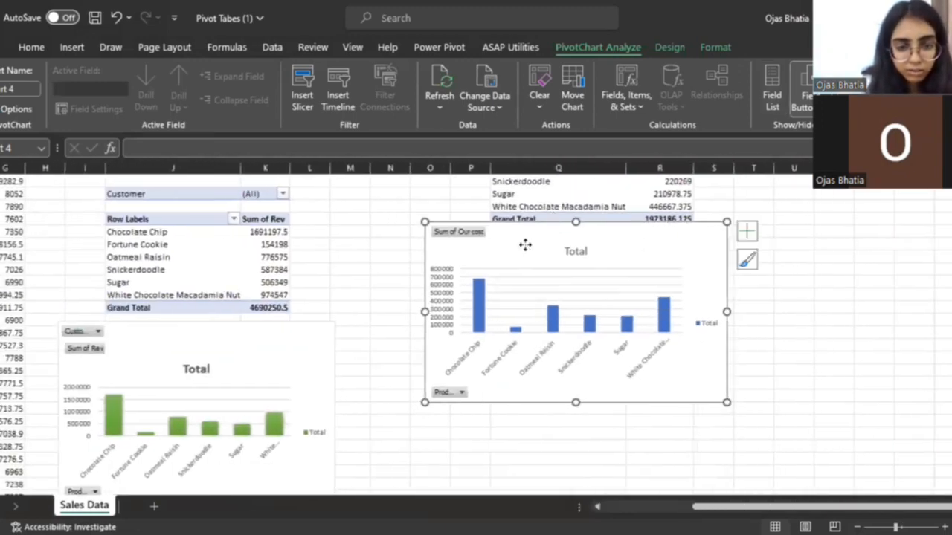
pyautogui.moveTo(521, 251); pyautogui.dragTo(441, 326)
pyautogui.scroll(-1, 435, 255)
pyautogui.scroll(-1, 434, 255)
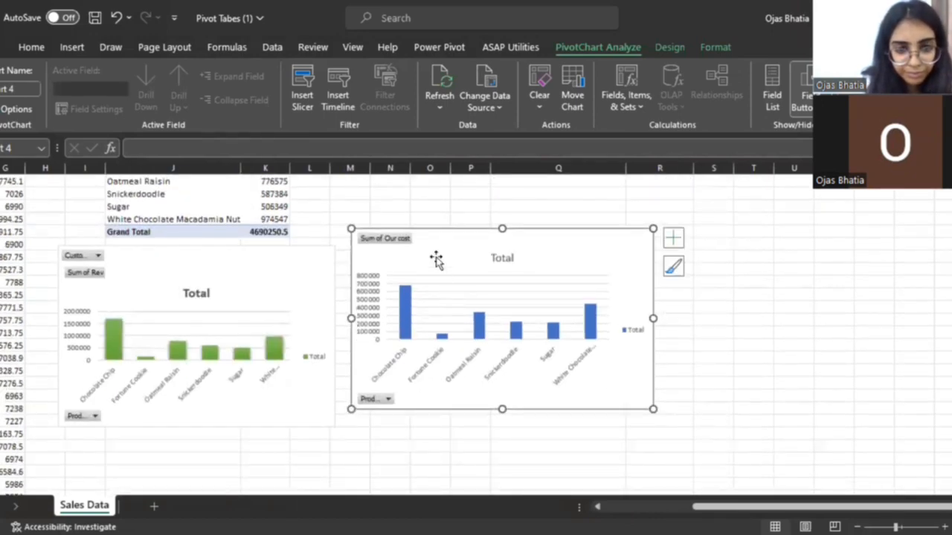
pyautogui.moveTo(438, 240); pyautogui.dragTo(438, 261)
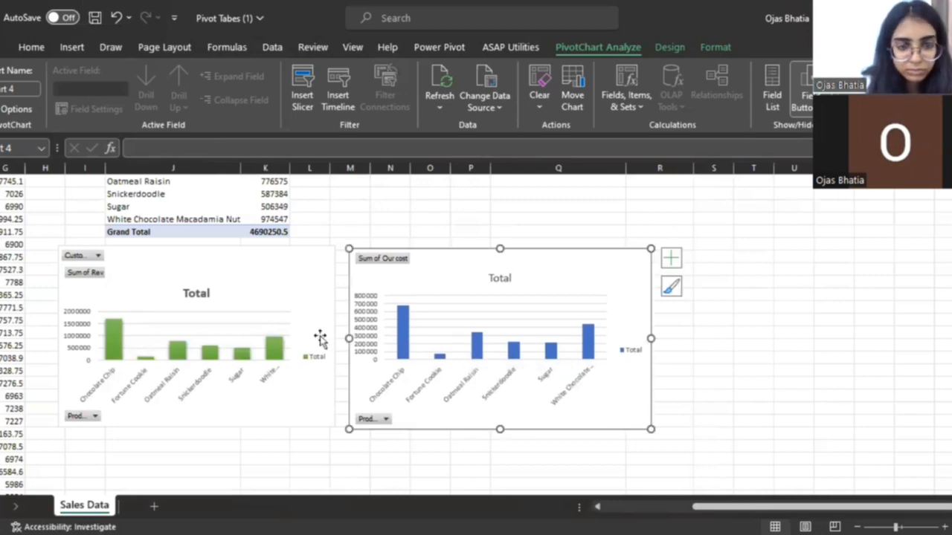
# Step: Reopen the cost PivotChart's field list and add Customer as a report filter
pyautogui.scroll(4, 321, 336)
pyautogui.hscroll(-1, 320, 339)
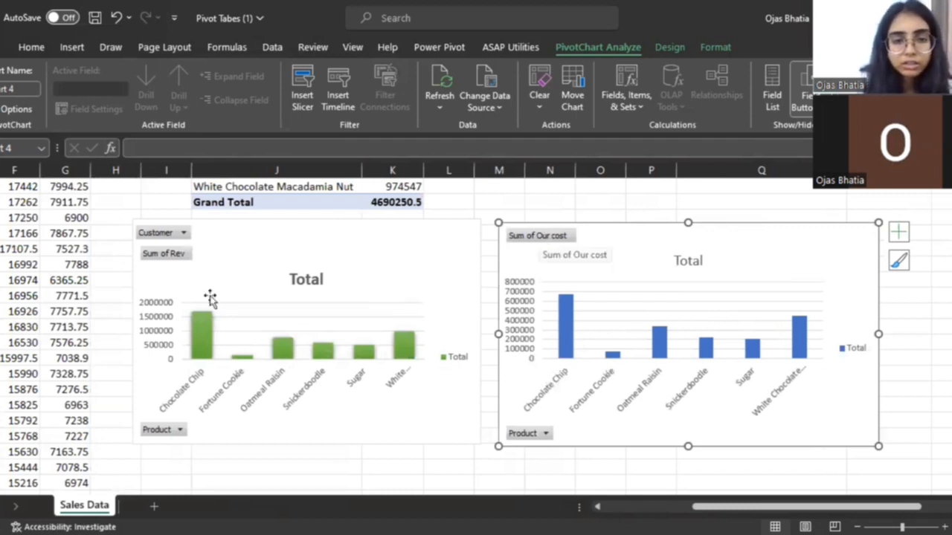
pyautogui.scroll(1, 223, 327)
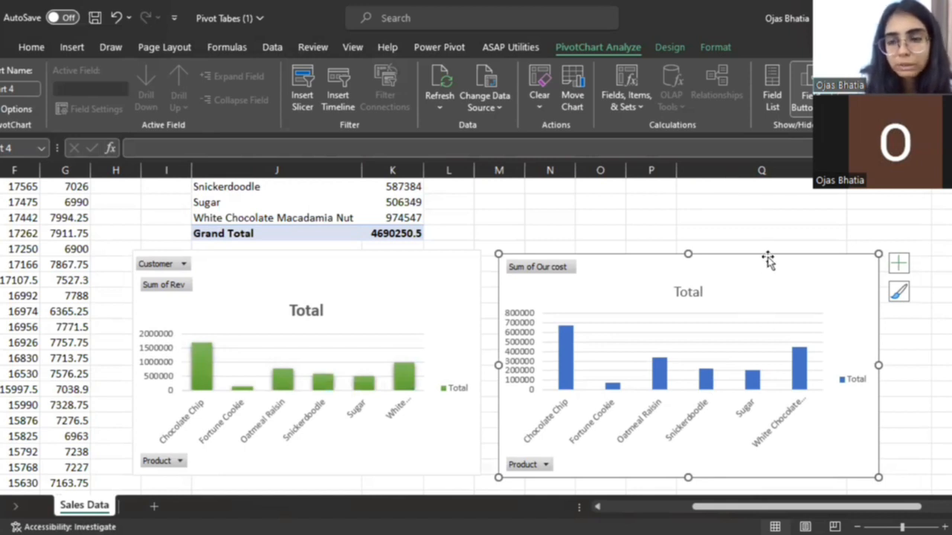
pyautogui.click(775, 116)
pyautogui.scroll(2, 607, 267)
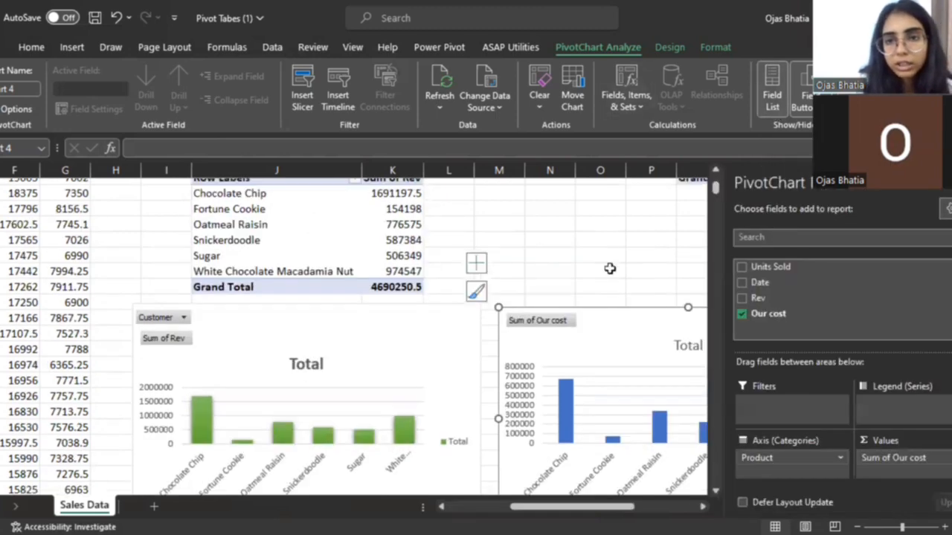
pyautogui.scroll(-2, 654, 299)
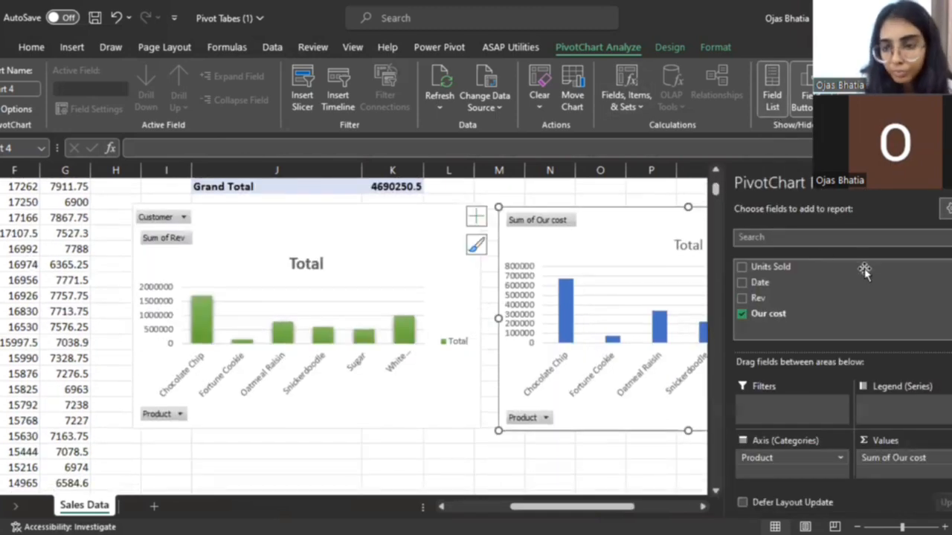
pyautogui.scroll(3, 766, 274)
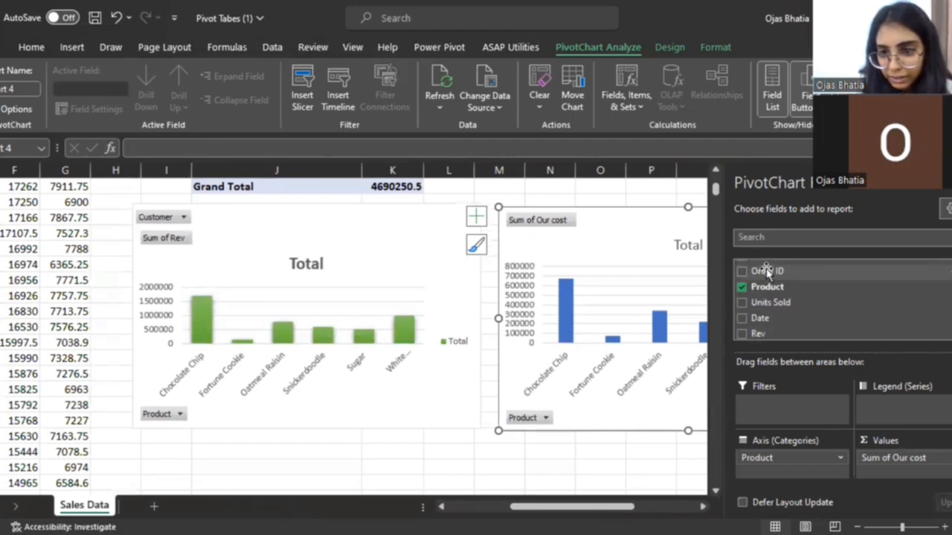
pyautogui.moveTo(744, 269); pyautogui.dragTo(777, 413)
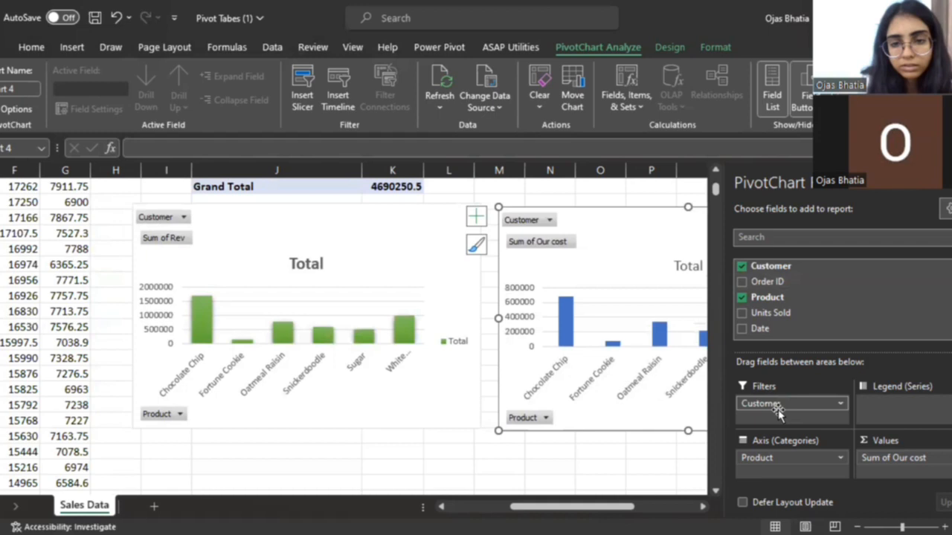
# Step: Filter both the cost PivotChart and the revenue PivotChart to show only customer 1
pyautogui.click(548, 220)
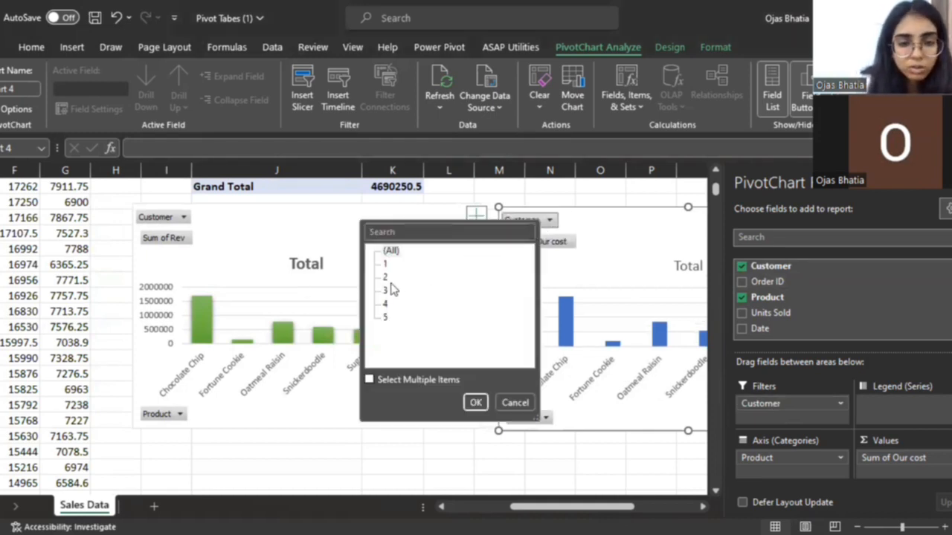
pyautogui.click(476, 403)
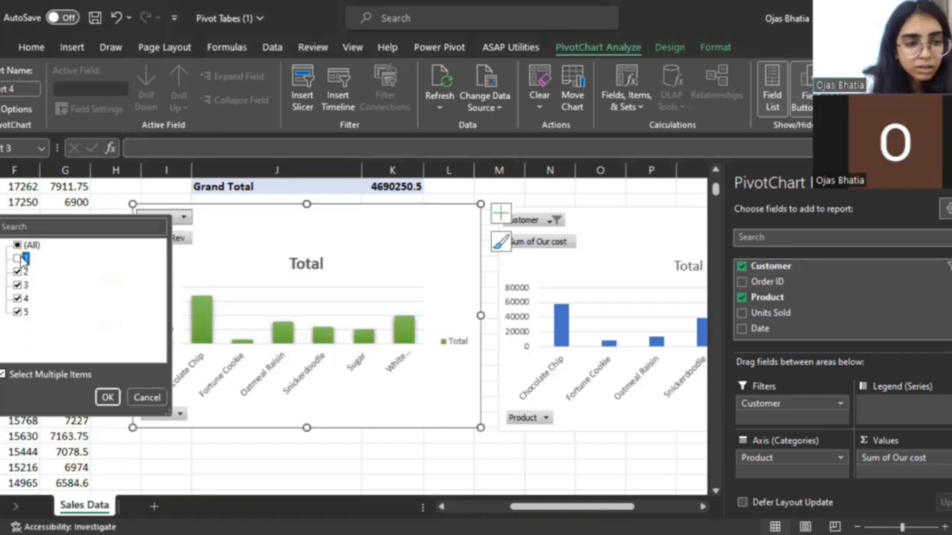
pyautogui.click(18, 245)
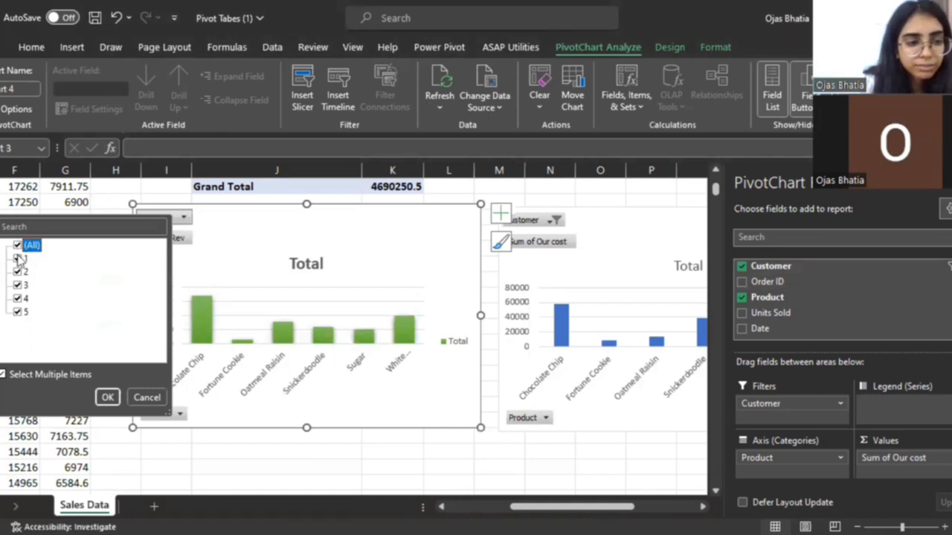
pyautogui.click(18, 258)
pyautogui.click(18, 246)
pyautogui.click(18, 246)
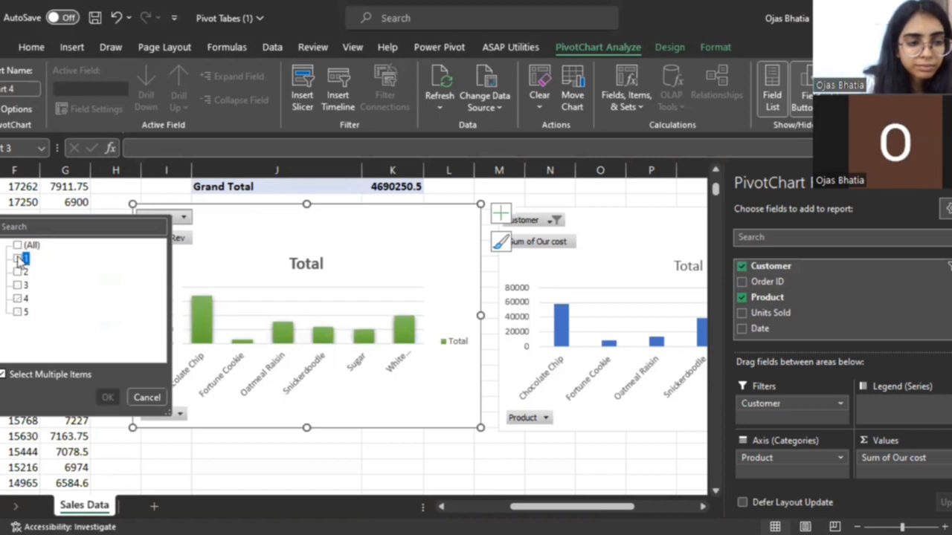
pyautogui.click(18, 258)
pyautogui.click(107, 398)
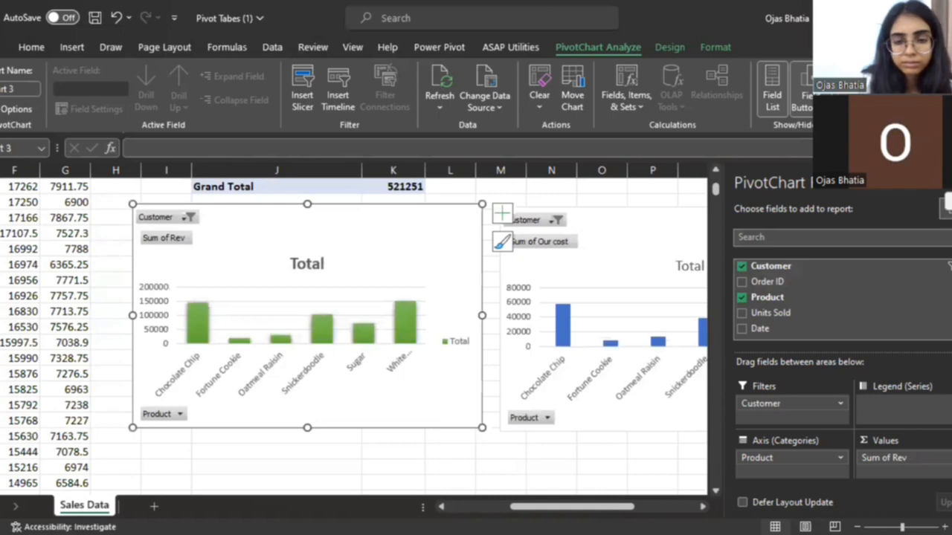
# Step: Close the PivotChart field list and compare the filtered revenue and cost PivotCharts by product
pyautogui.click(948, 183)
pyautogui.scroll(1, 542, 310)
pyautogui.hscroll(-1, 542, 310)
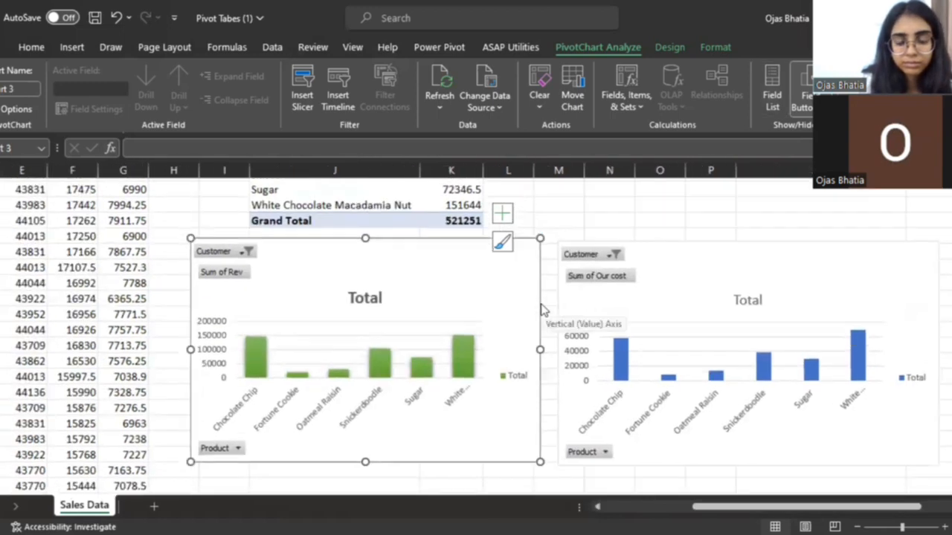
pyautogui.scroll(-1, 542, 310)
pyautogui.hscroll(1, 542, 310)
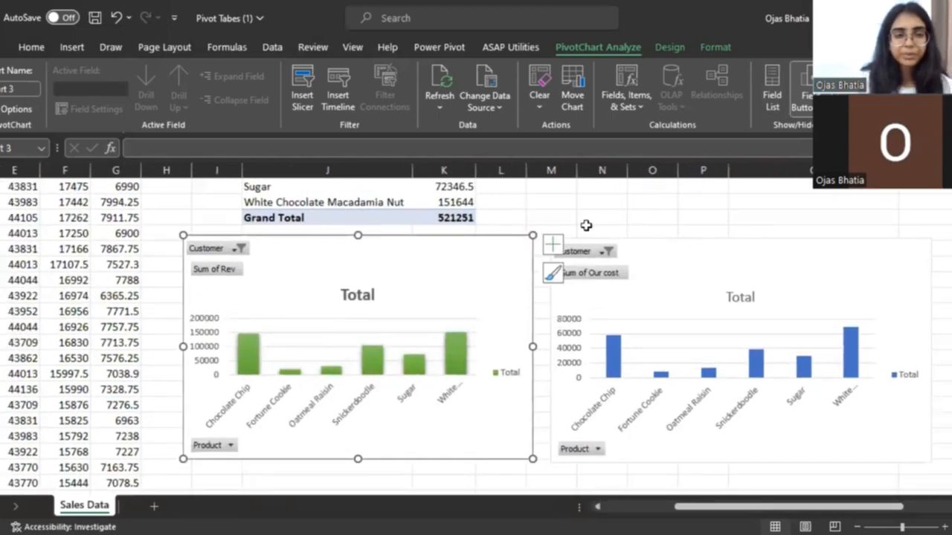